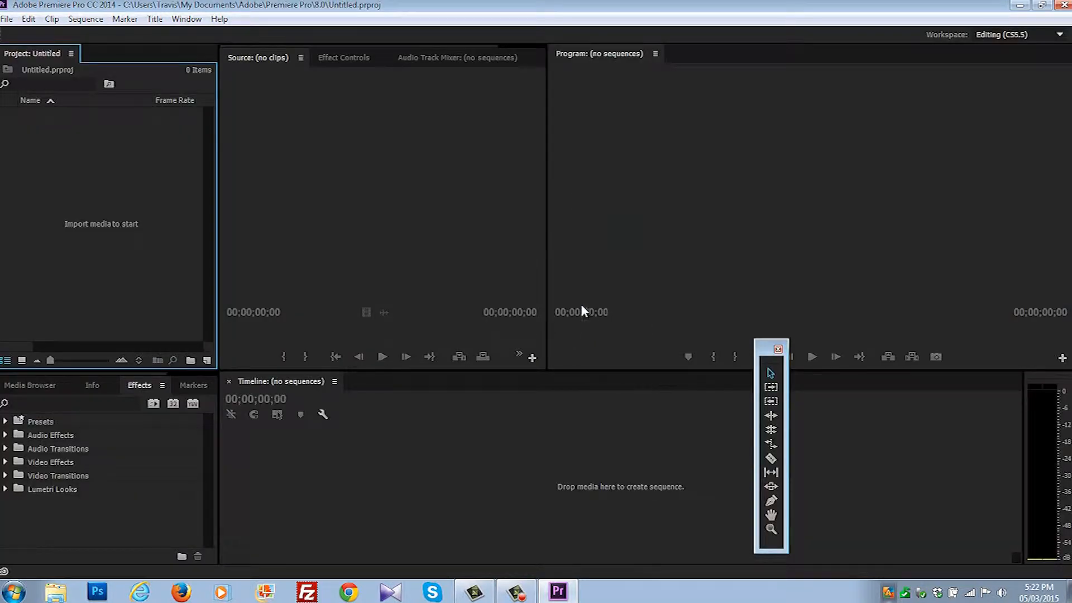
click(516, 592)
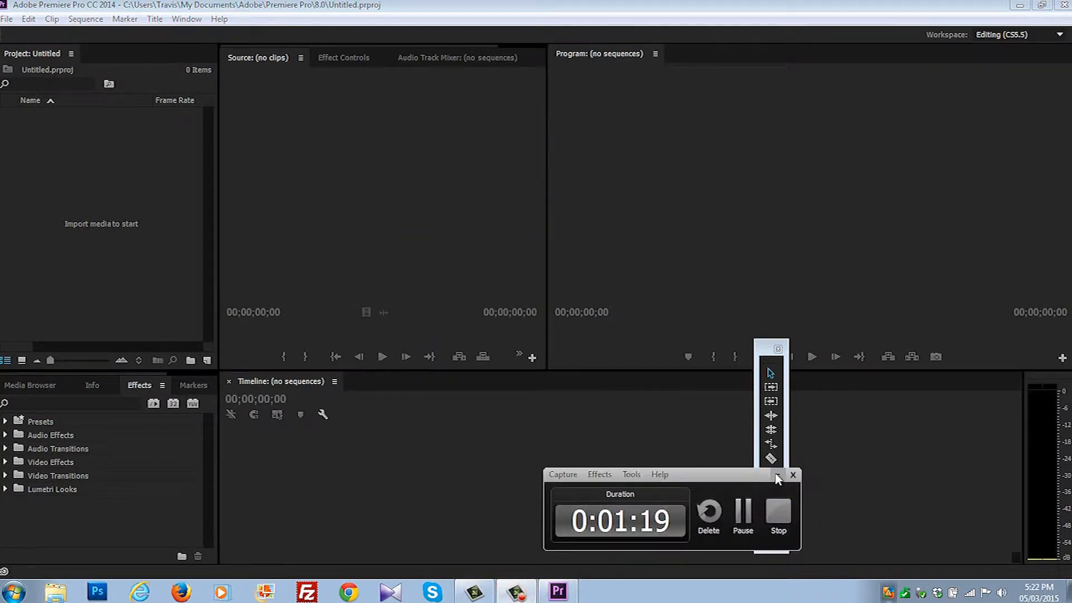
click(776, 474)
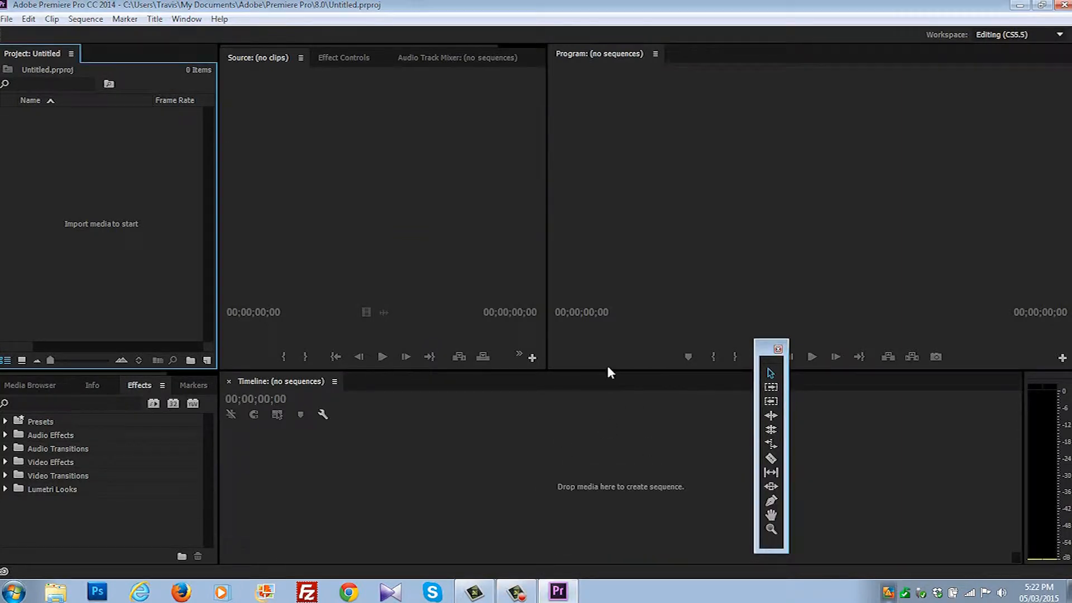
Step: Create a new sequence using the HDV 1080i30 (60i) preset, keeping the default name Sequence 01
click(7, 19)
mouse_move(72, 34)
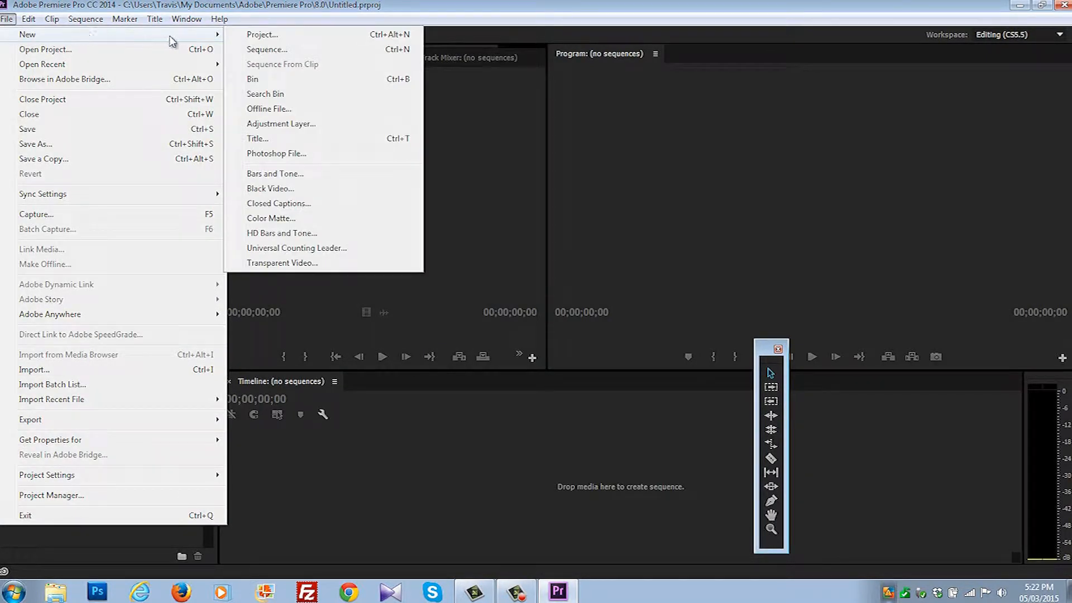
click(280, 53)
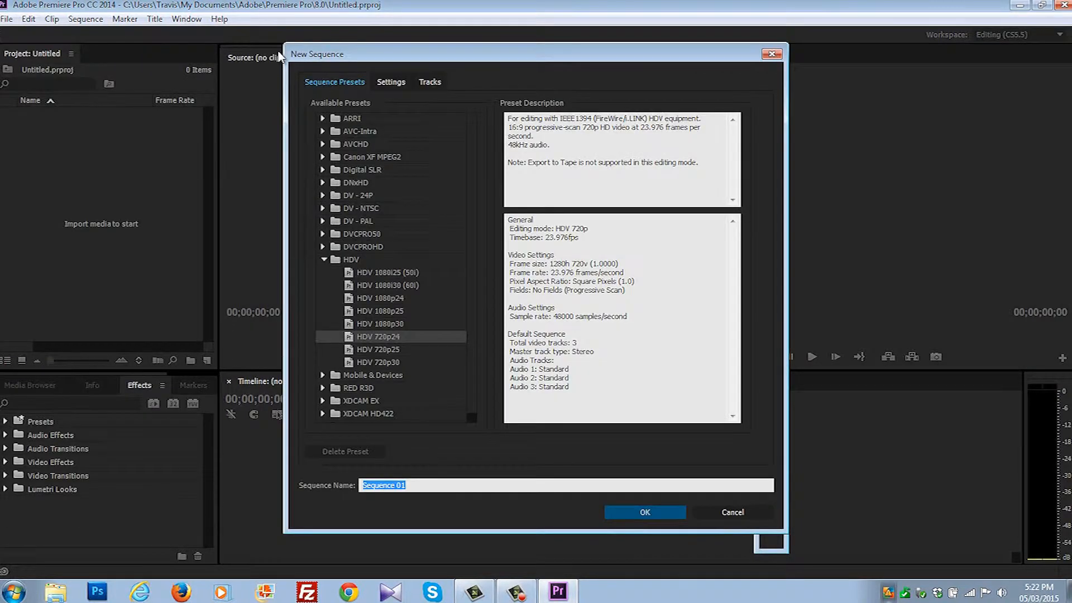
click(323, 259)
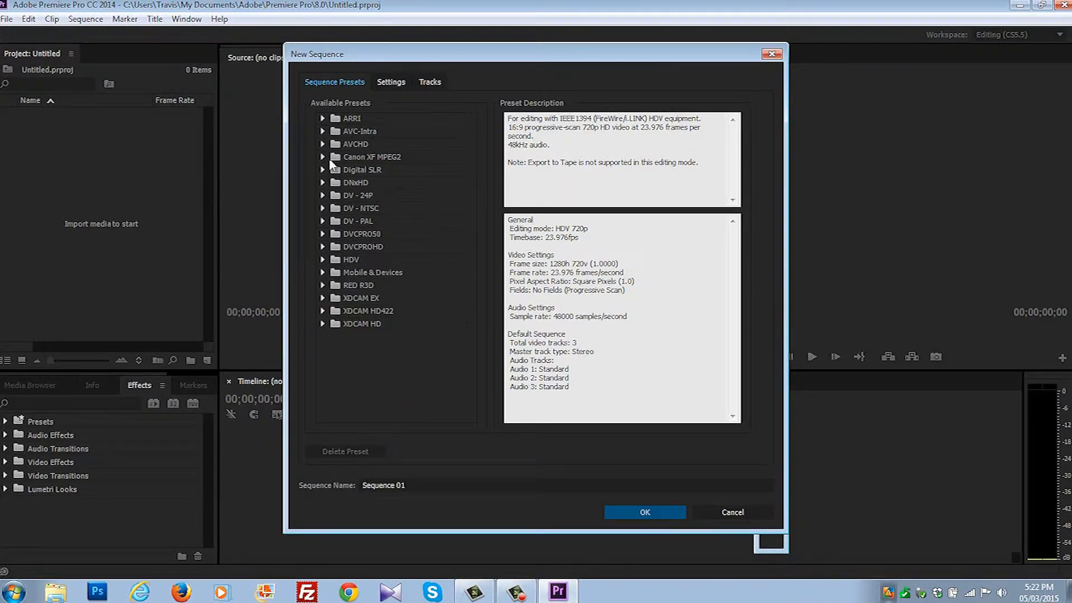
click(322, 259)
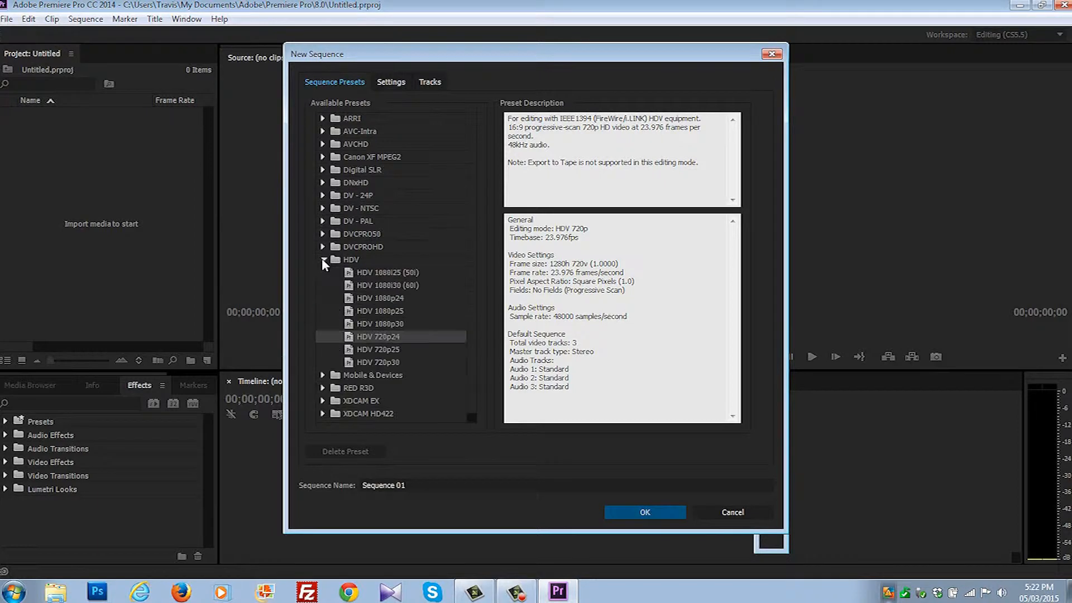
click(386, 287)
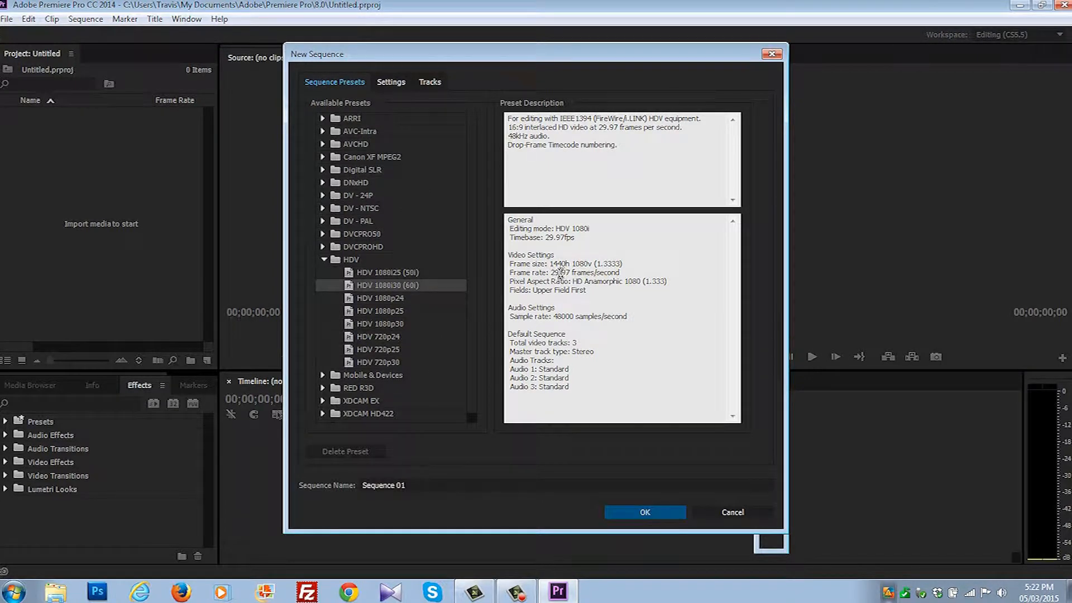
click(647, 517)
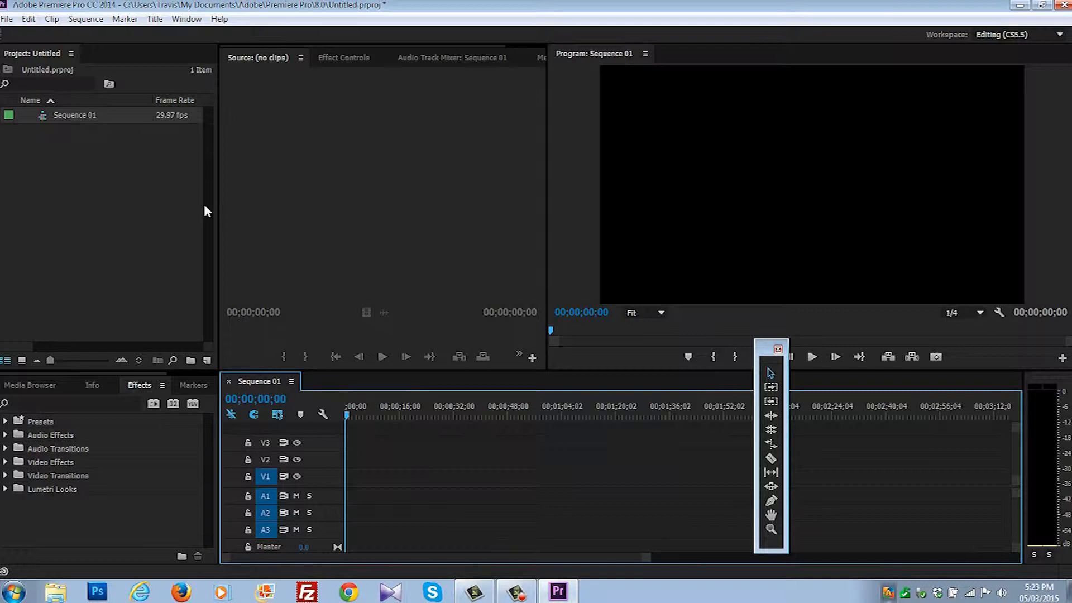
Step: Import all the clips from lanark 326b 099.m2t to 111.m2t in the Jkat + Bucchi folder on the PATRIOT (G:) drive
click(6, 19)
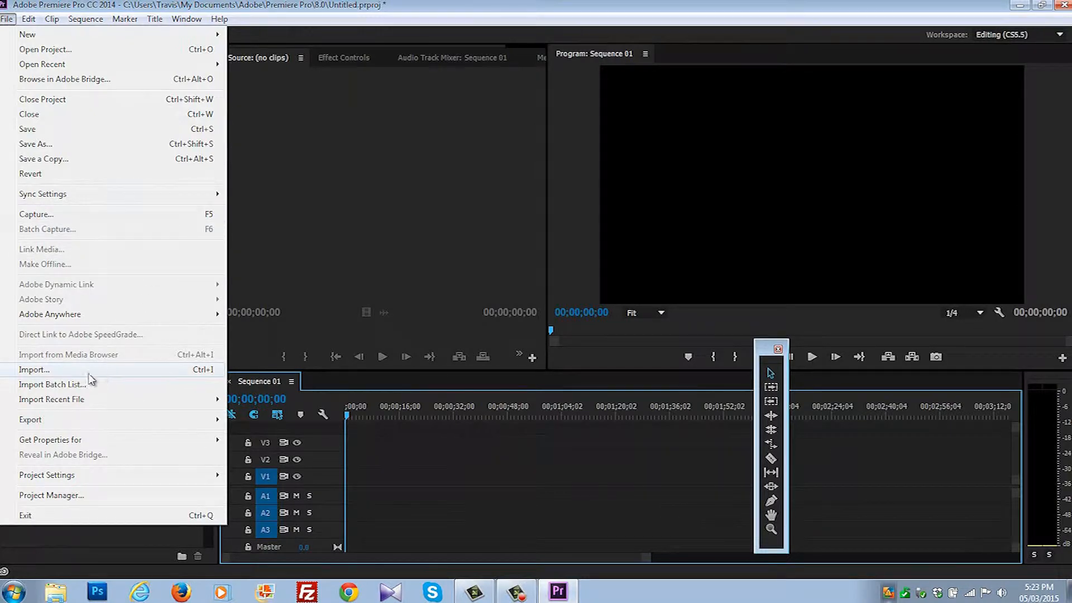
click(35, 370)
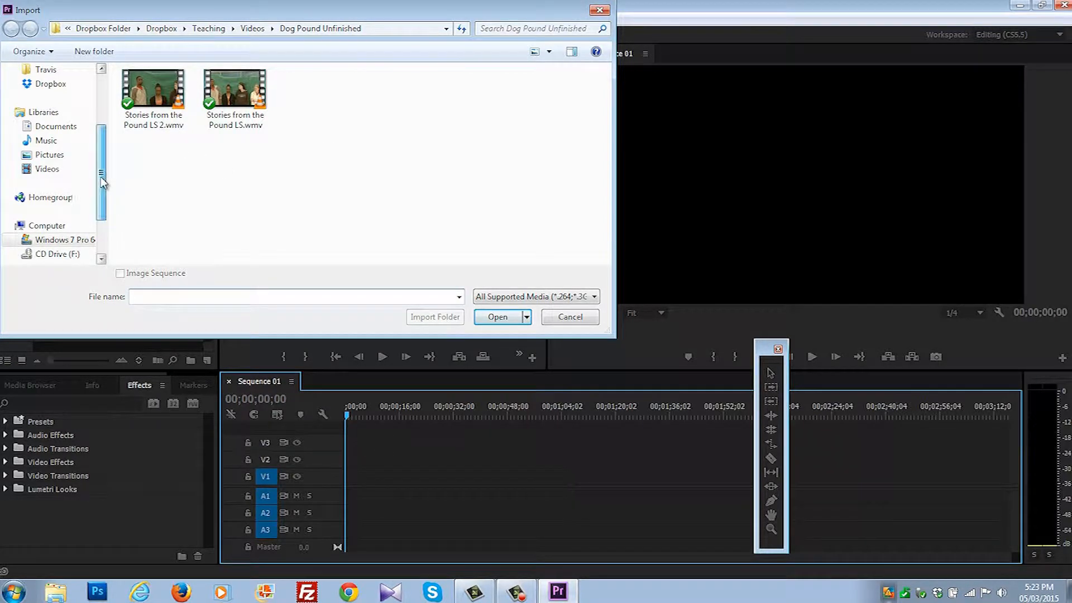
scroll(100, 176, down, 2)
click(70, 212)
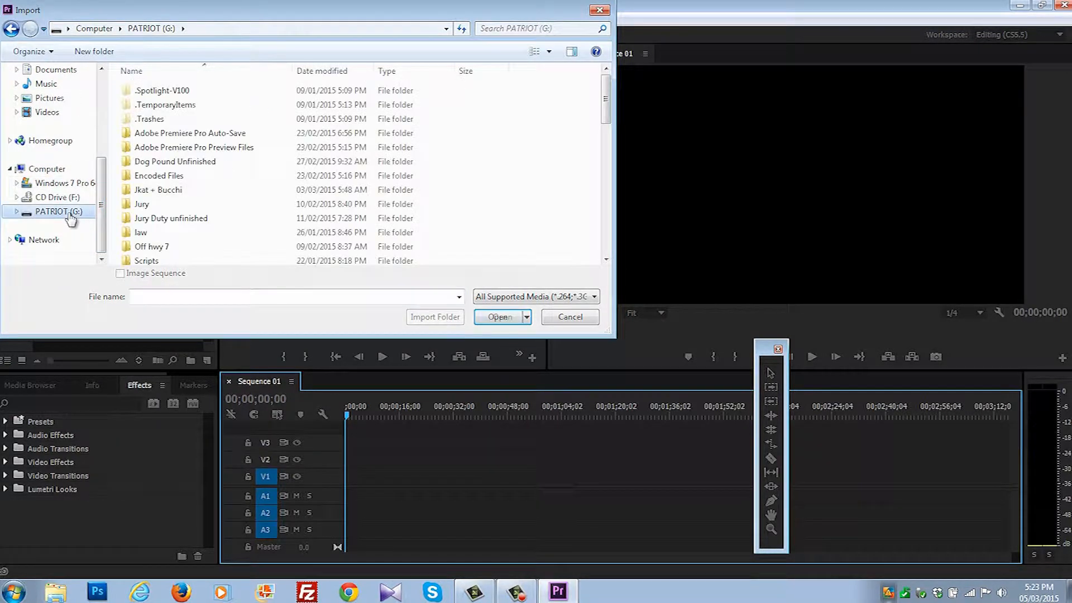
double_click(167, 191)
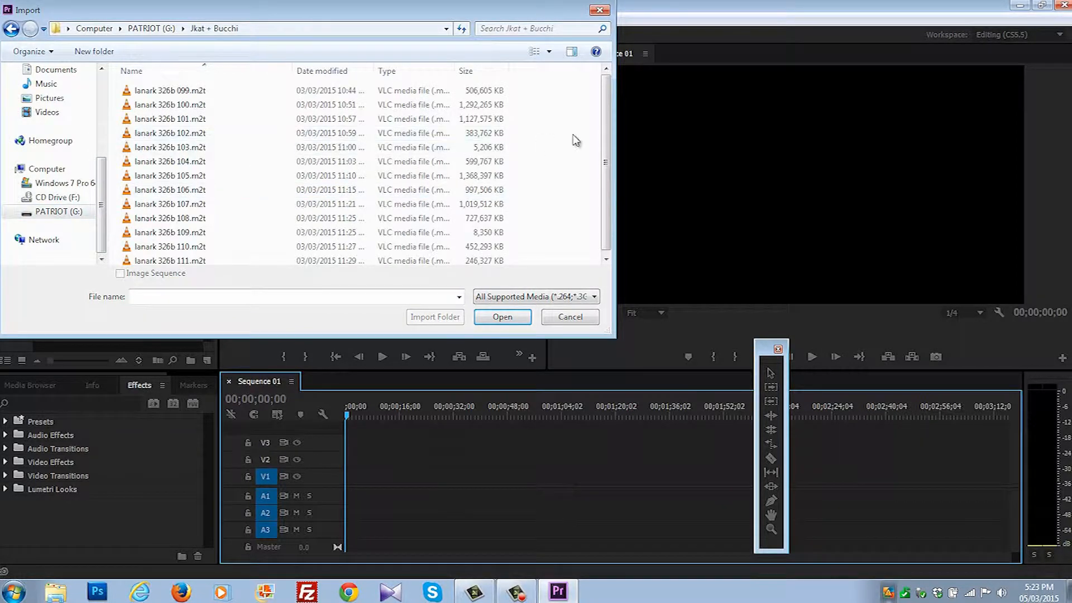
drag(605, 130, 604, 182)
drag(546, 84, 245, 273)
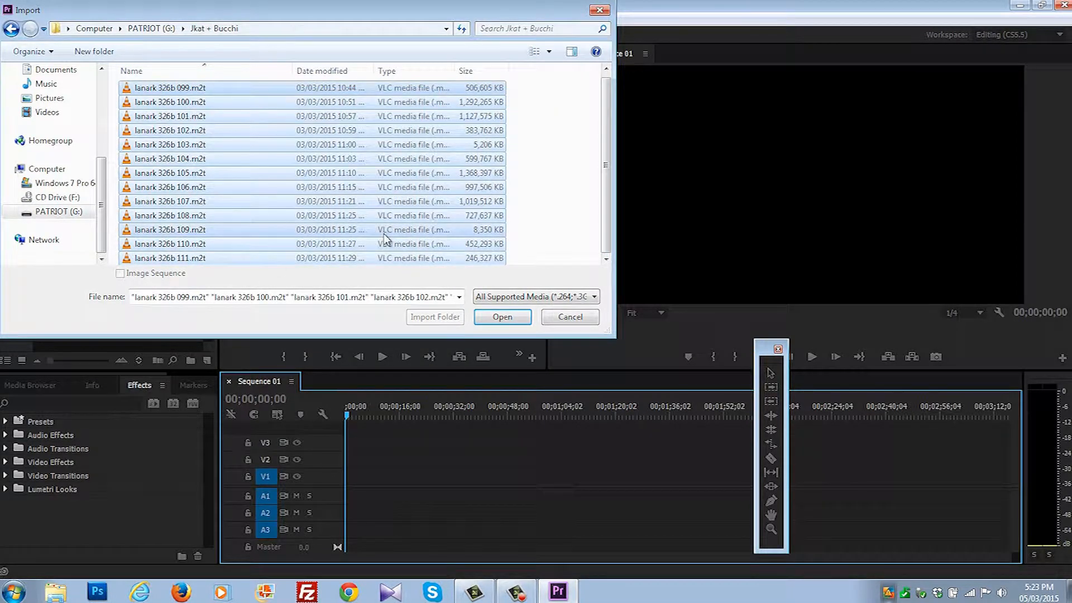
click(508, 319)
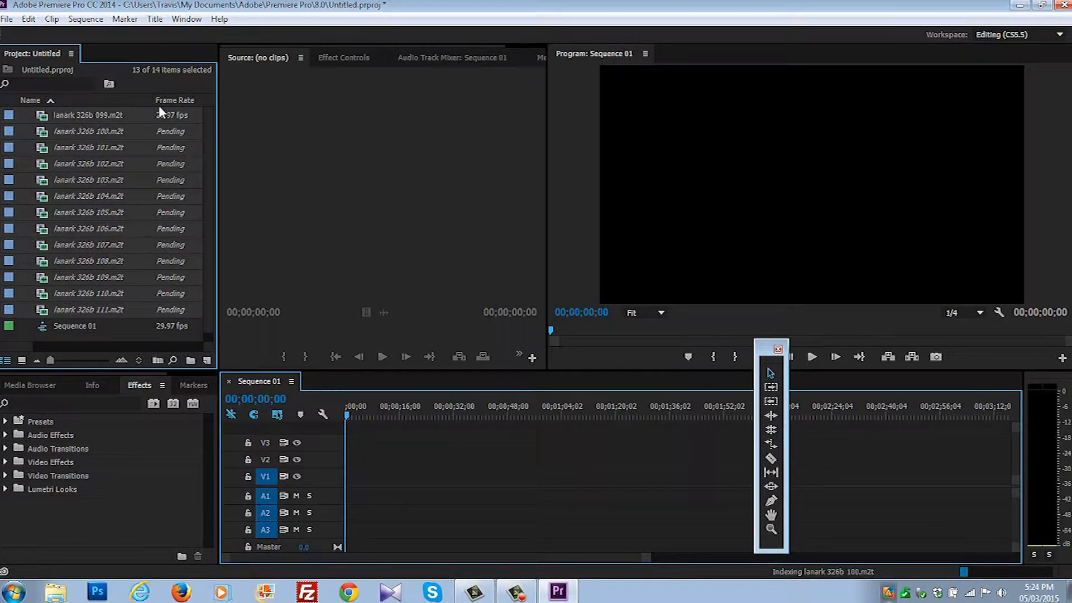
Step: Preview clips lanark 326b 099.m2t, 100.m2t and 101.m2t in the source monitor to examine their takes
click(45, 121)
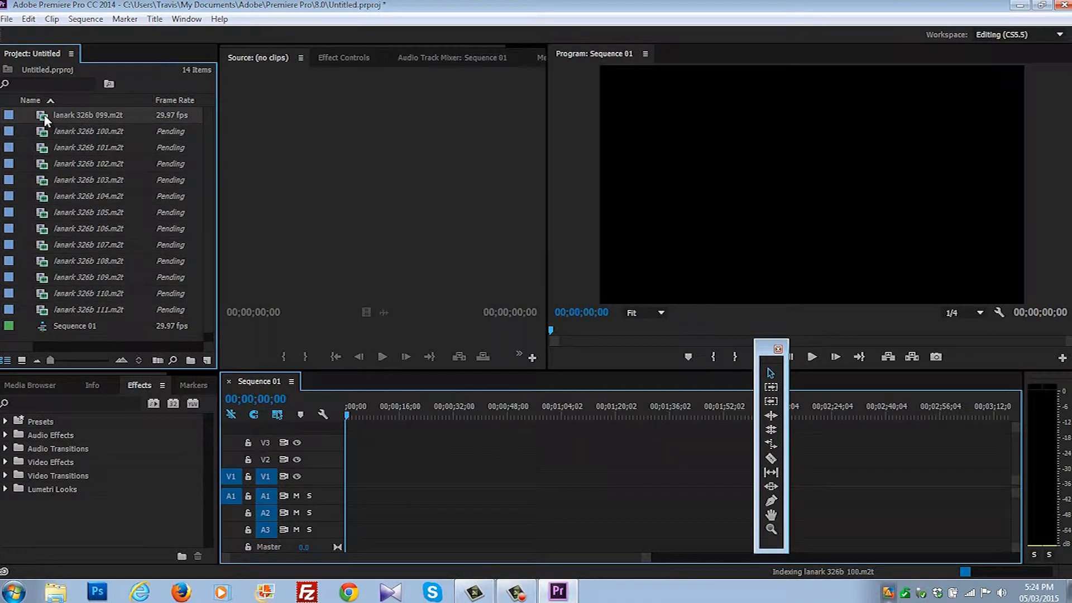
drag(46, 120, 313, 153)
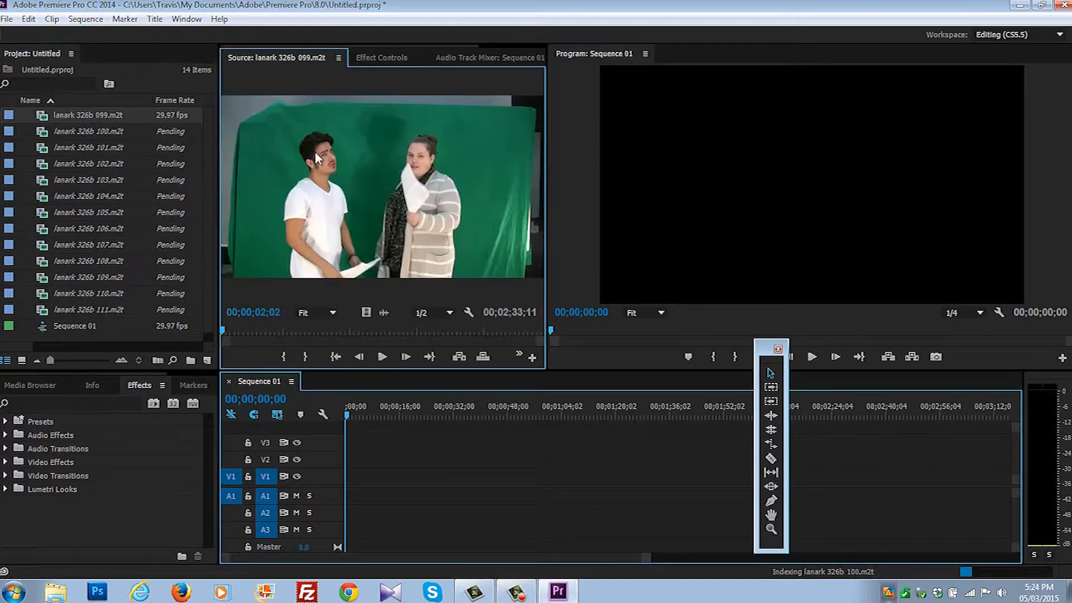
click(382, 357)
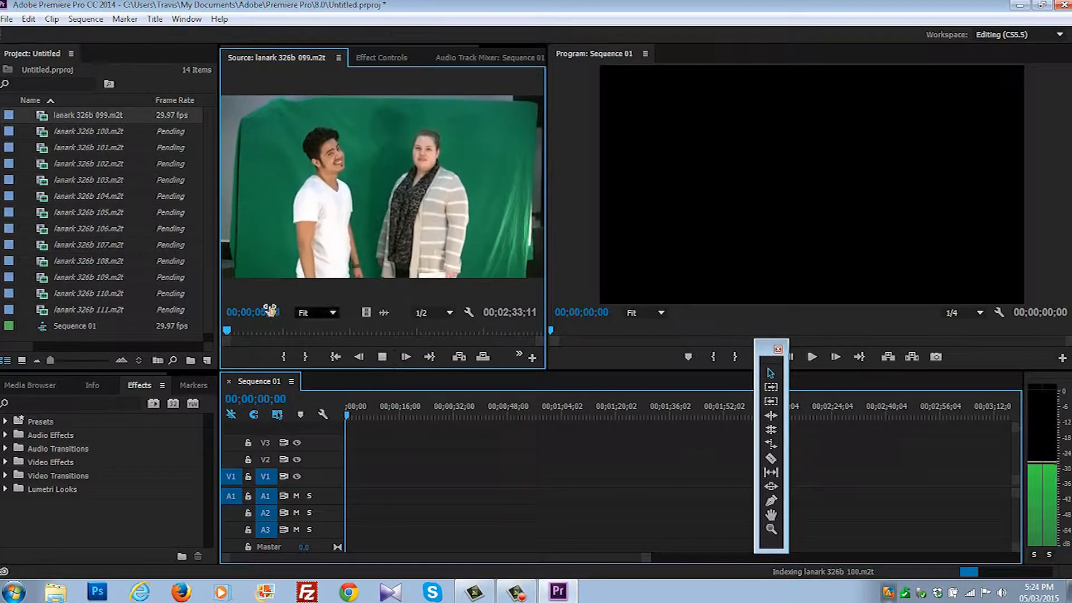
drag(246, 331, 483, 330)
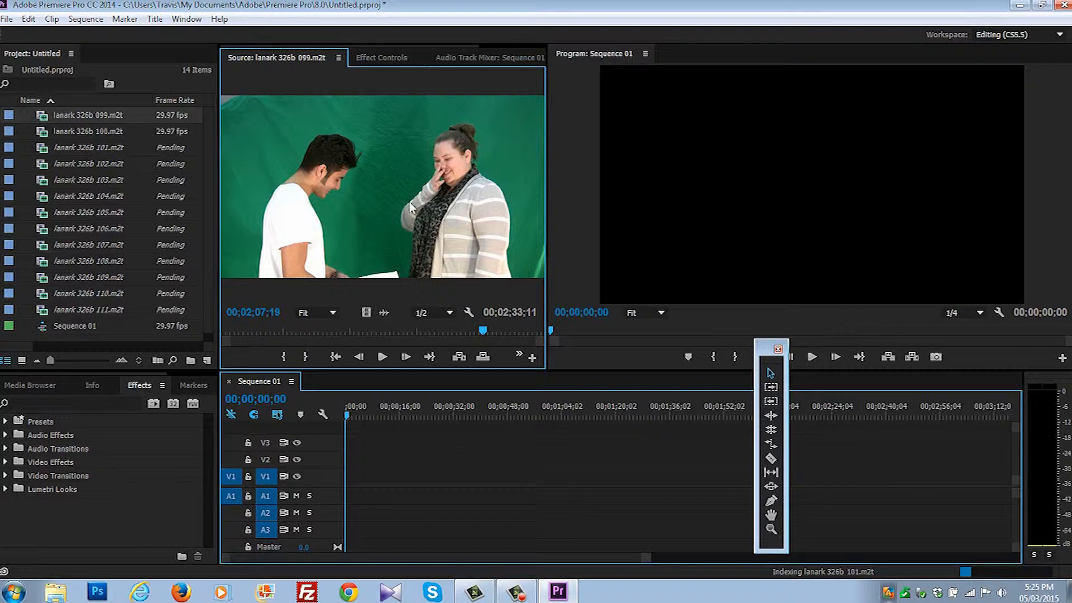
double_click(48, 130)
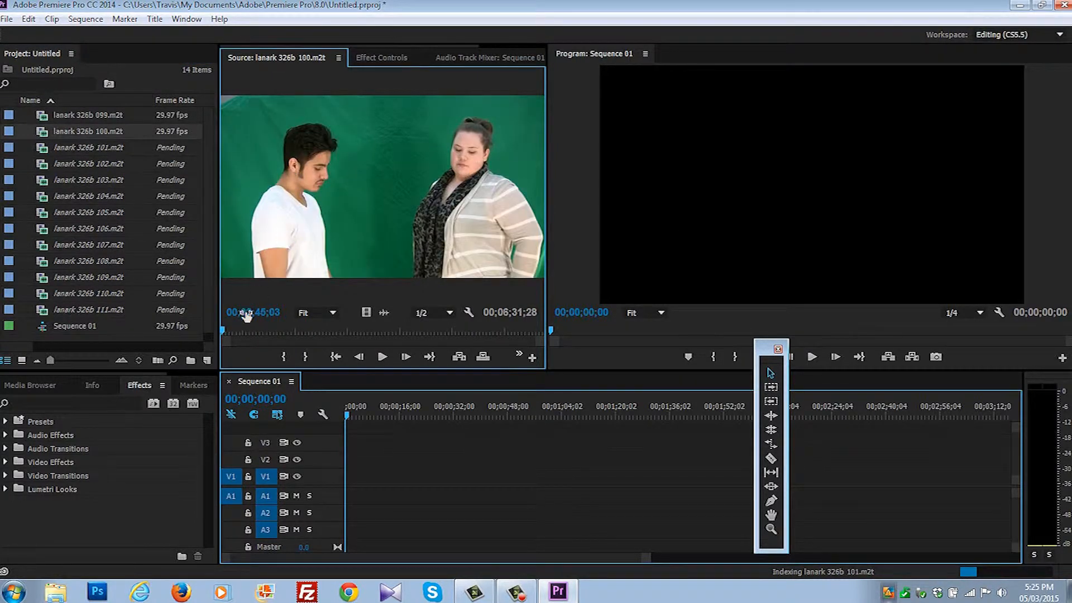
click(281, 332)
drag(295, 332, 439, 331)
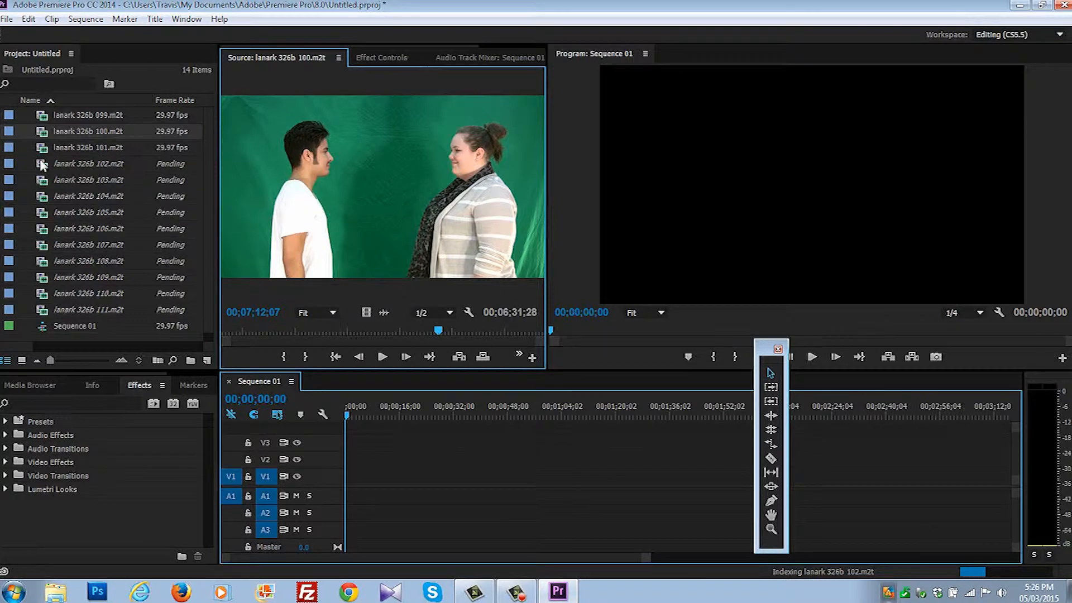
drag(44, 150, 305, 236)
click(382, 357)
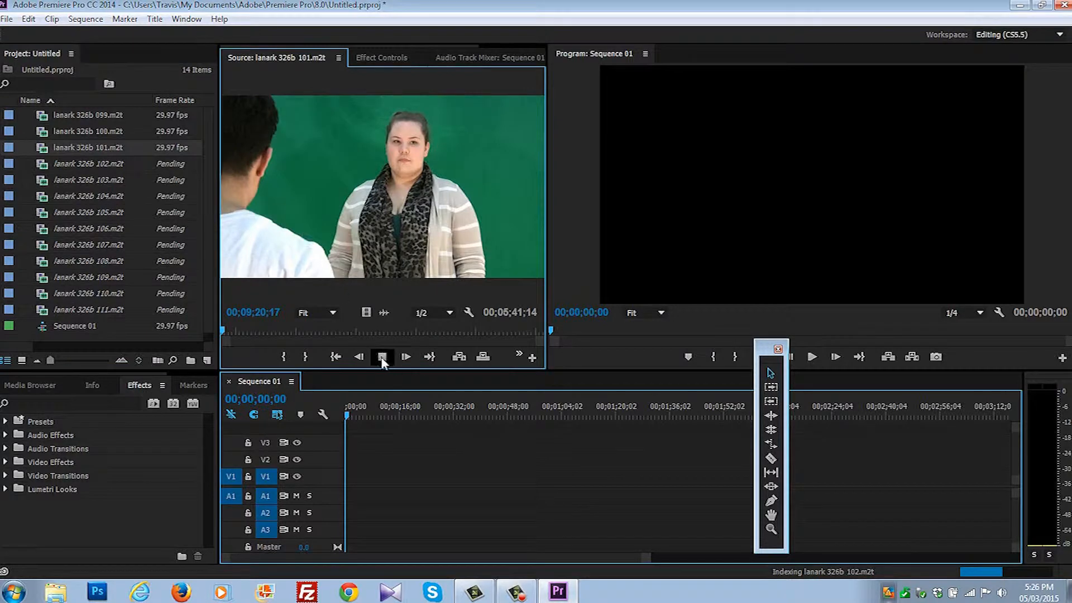
click(382, 357)
Step: Reload lanark 326b 100.m2t in the source monitor and mark its In point at 00;07;38;09
drag(45, 135, 311, 216)
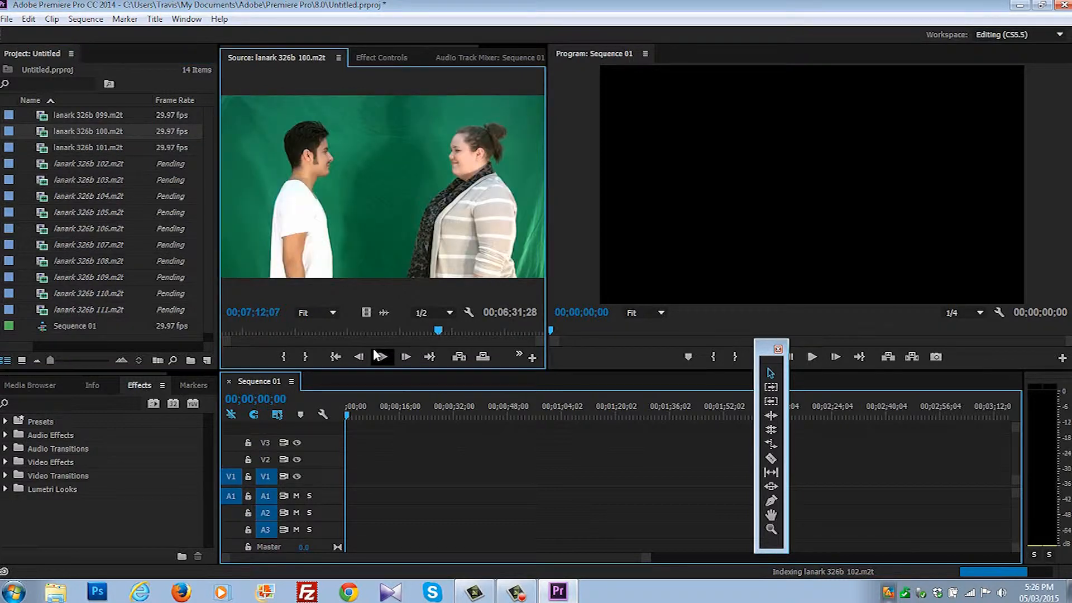
mouse_move(433, 330)
mouse_down()
mouse_move(542, 331)
mouse_move(442, 332)
mouse_up()
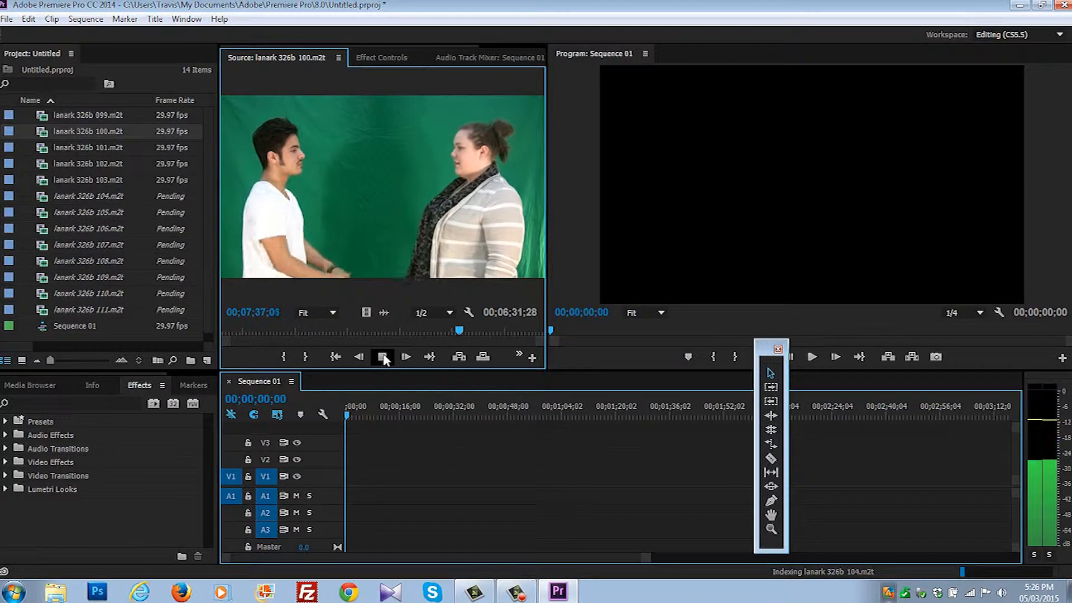
click(384, 359)
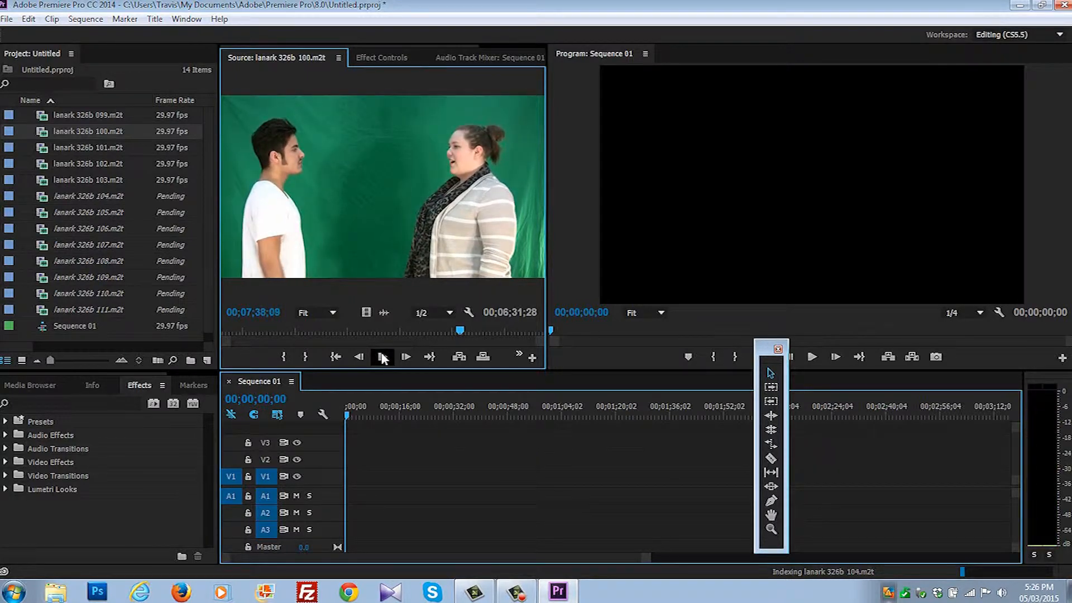
click(283, 355)
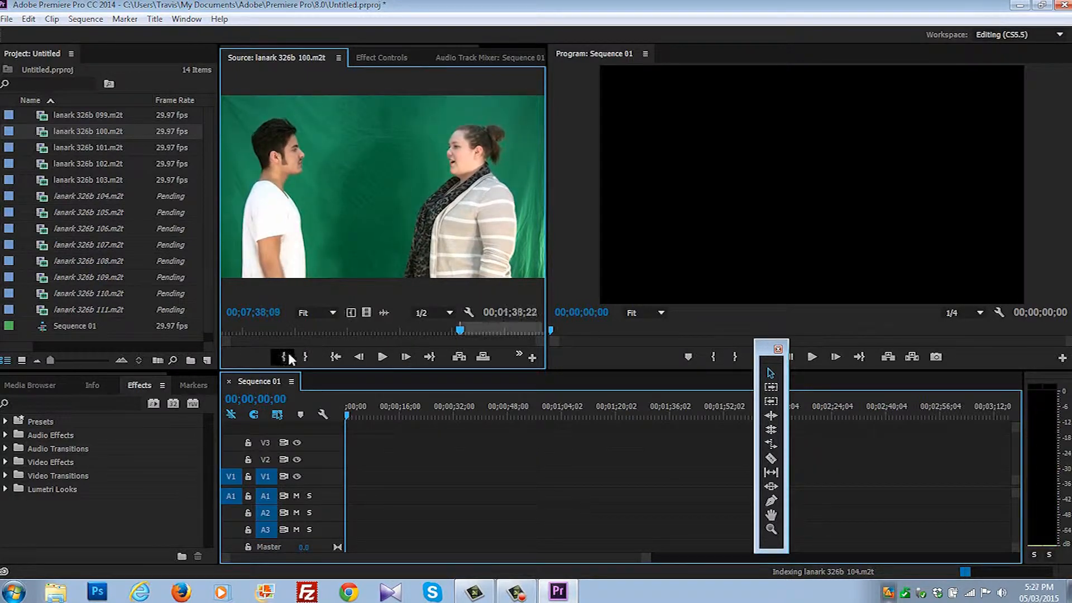
Step: Mark the Out point of lanark 326b 100.m2t at 00;09;13;07 and place the marked section at the start of tracks V1 and A1
click(382, 357)
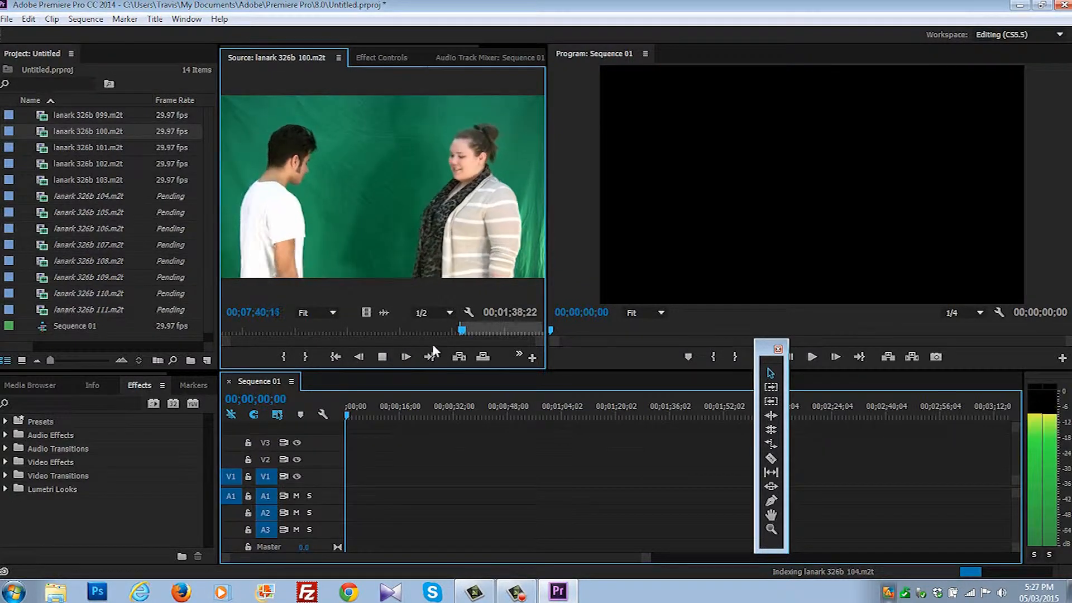
click(383, 358)
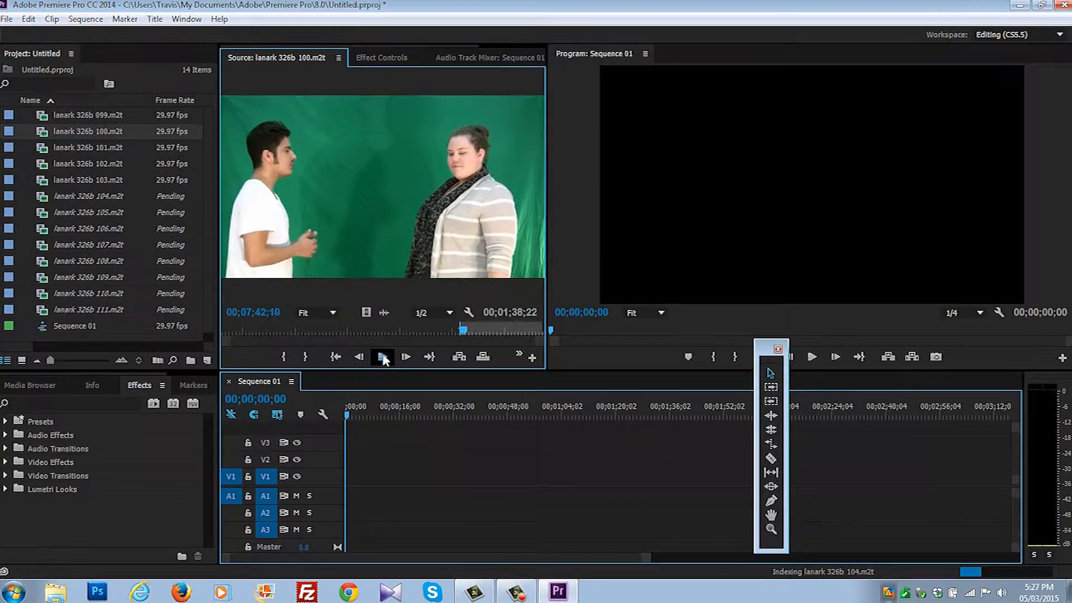
click(382, 357)
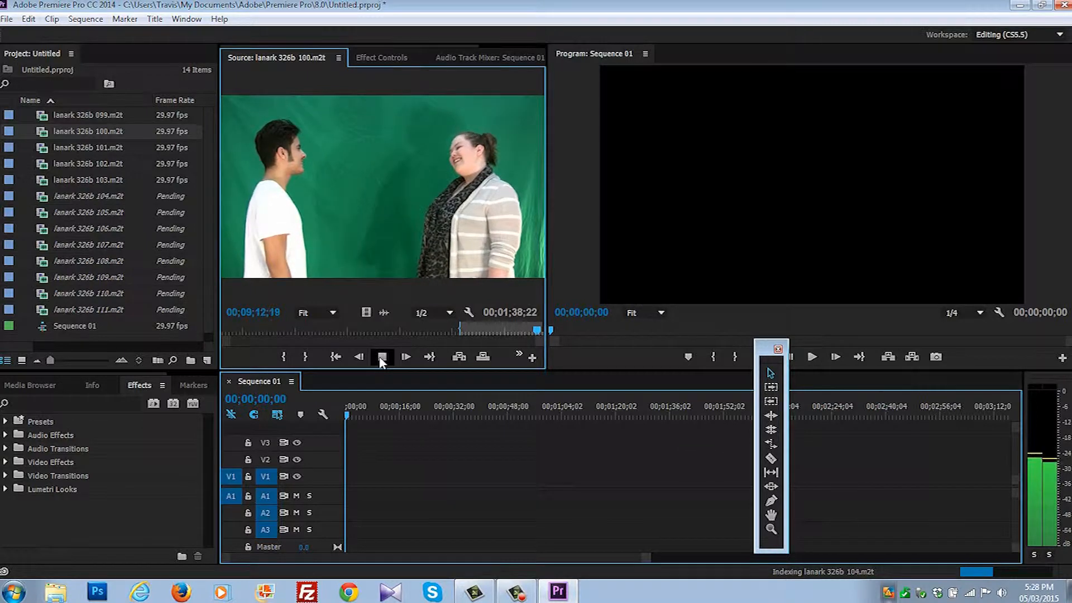
click(382, 358)
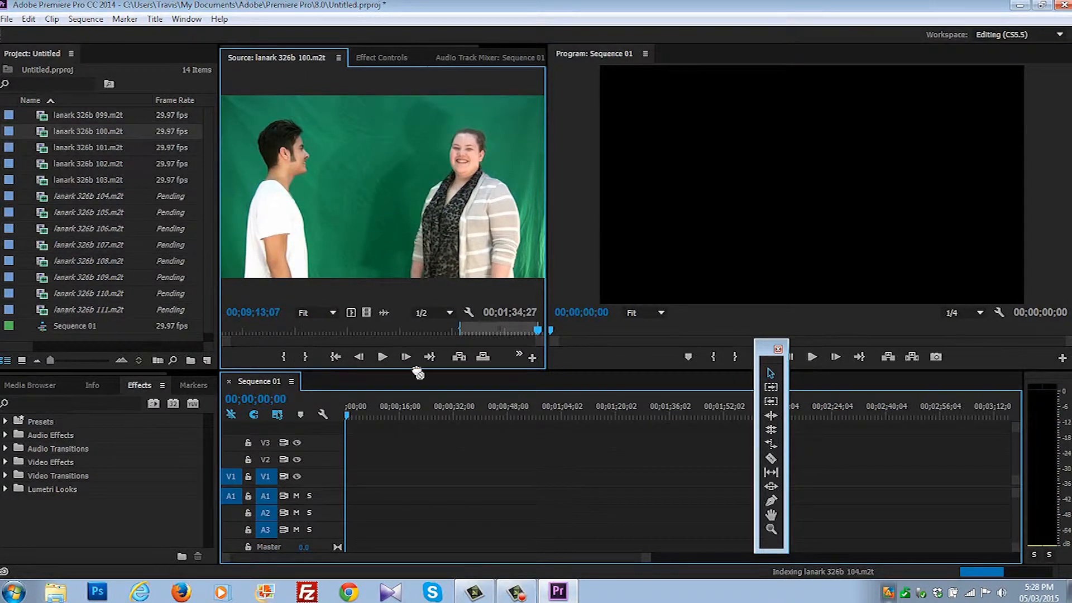
drag(410, 432, 336, 472)
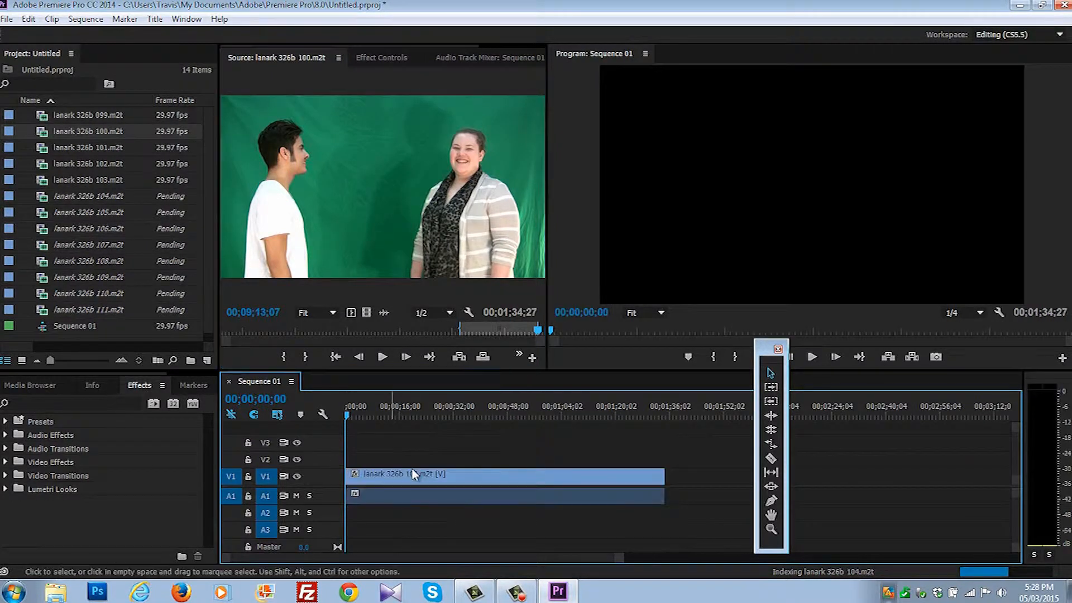
drag(378, 406, 613, 416)
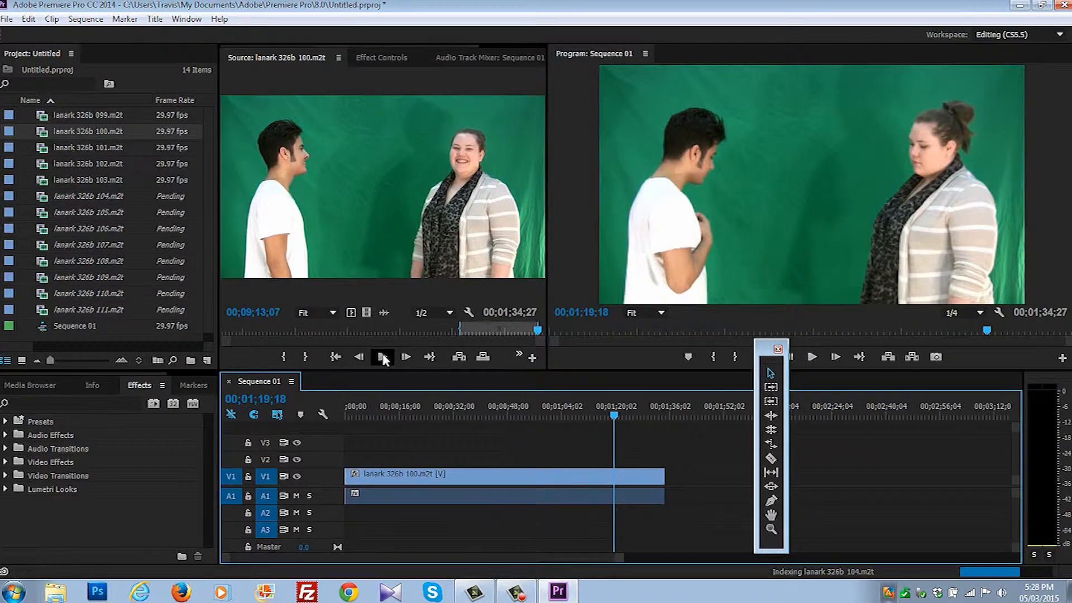
Step: Preview clips lanark 326b 101.m2t and 102.m2t in the source monitor to examine their takes
click(57, 149)
drag(288, 210, 233, 330)
drag(434, 333, 530, 330)
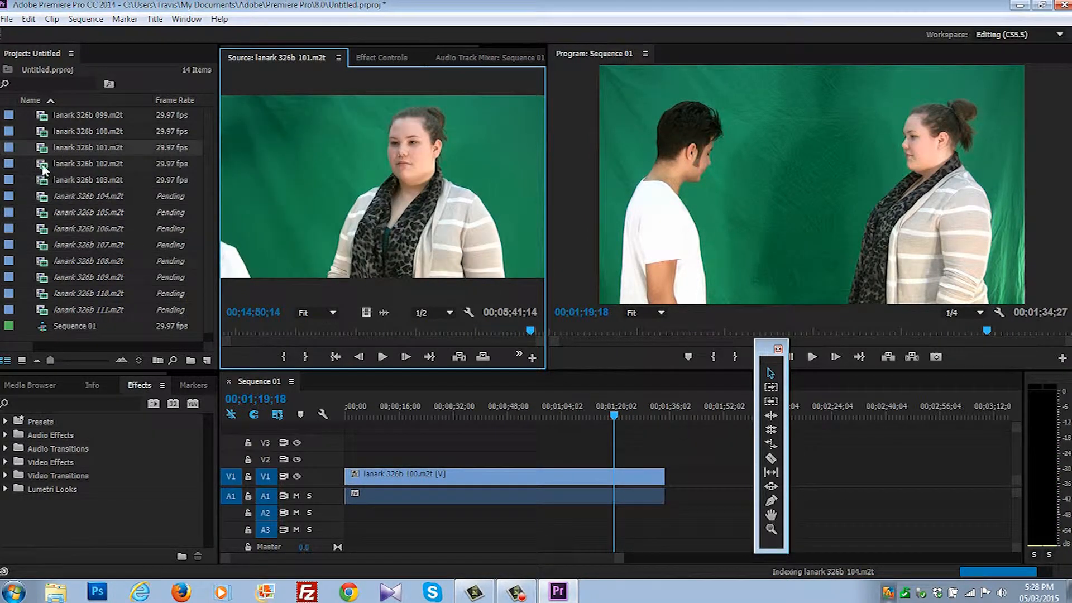
drag(40, 170, 290, 219)
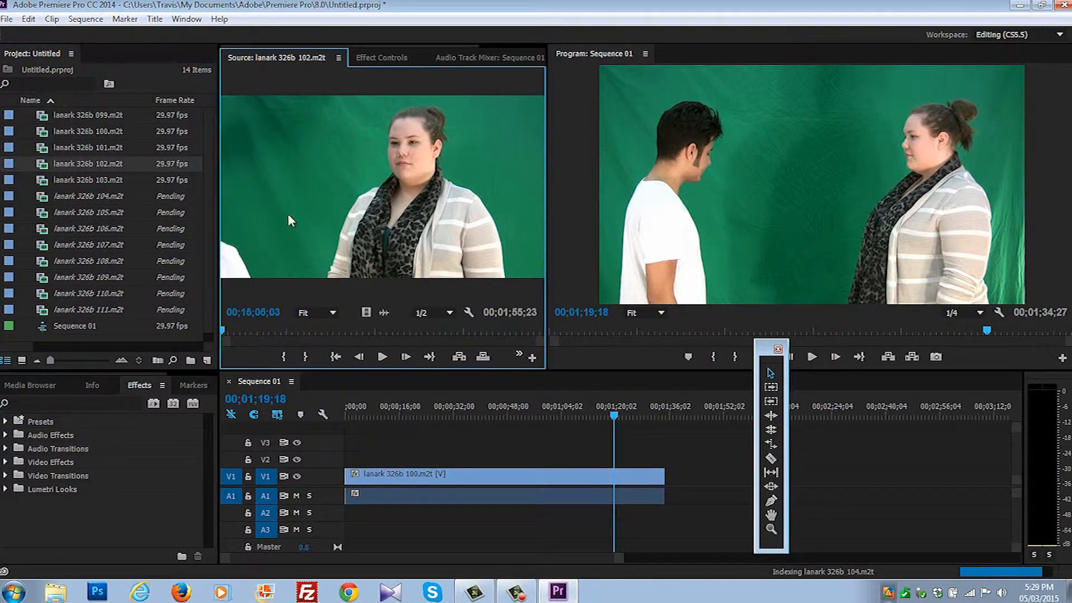
click(239, 330)
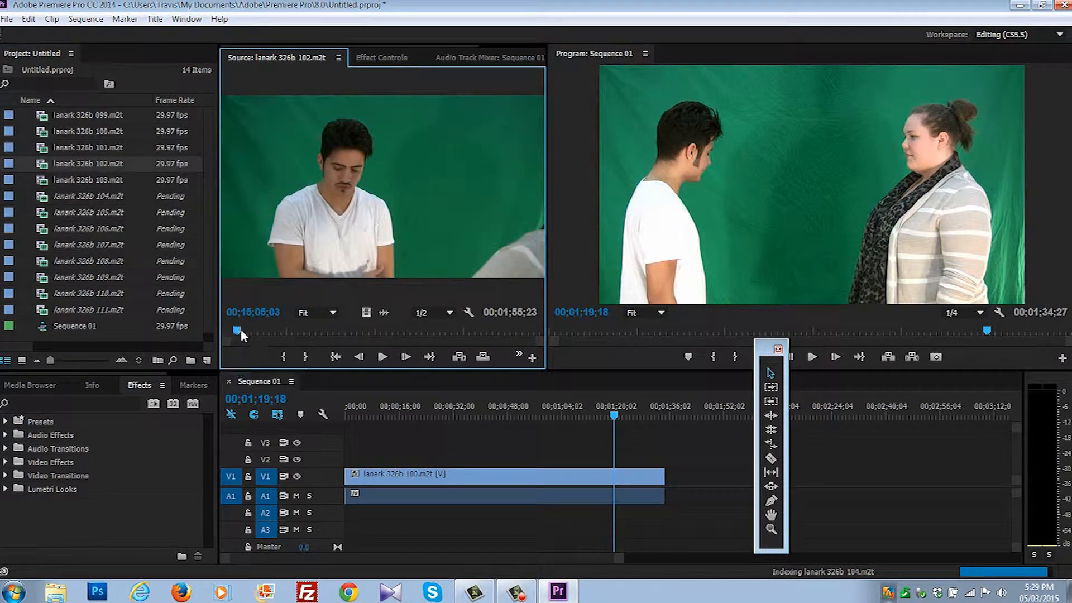
Step: Reload lanark 326b 101.m2t in the source monitor and mark its In point at 00;13;01;11
drag(42, 151, 56, 155)
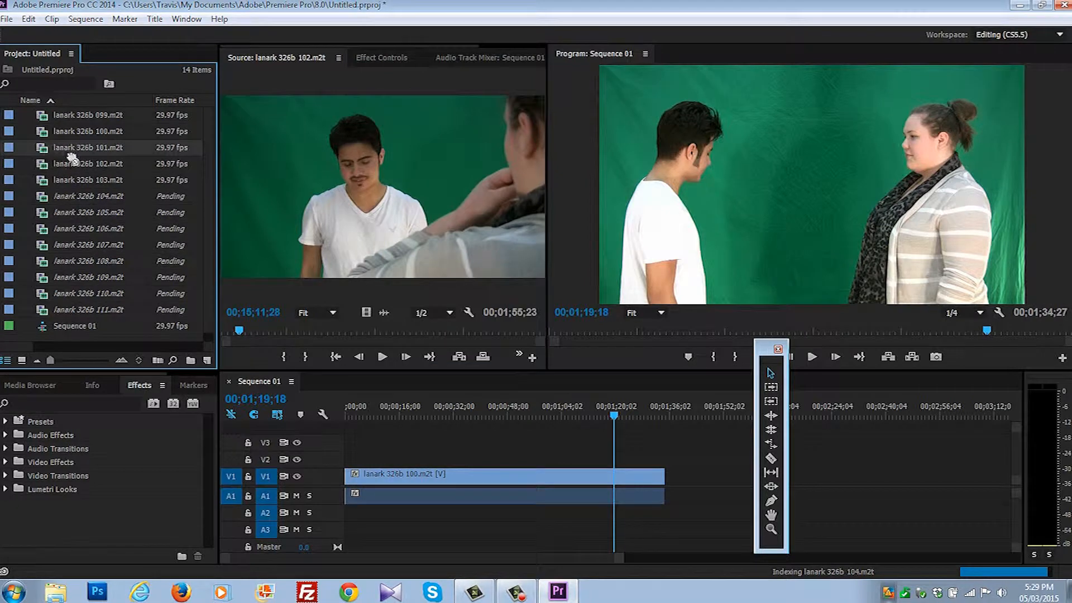
drag(326, 198, 326, 199)
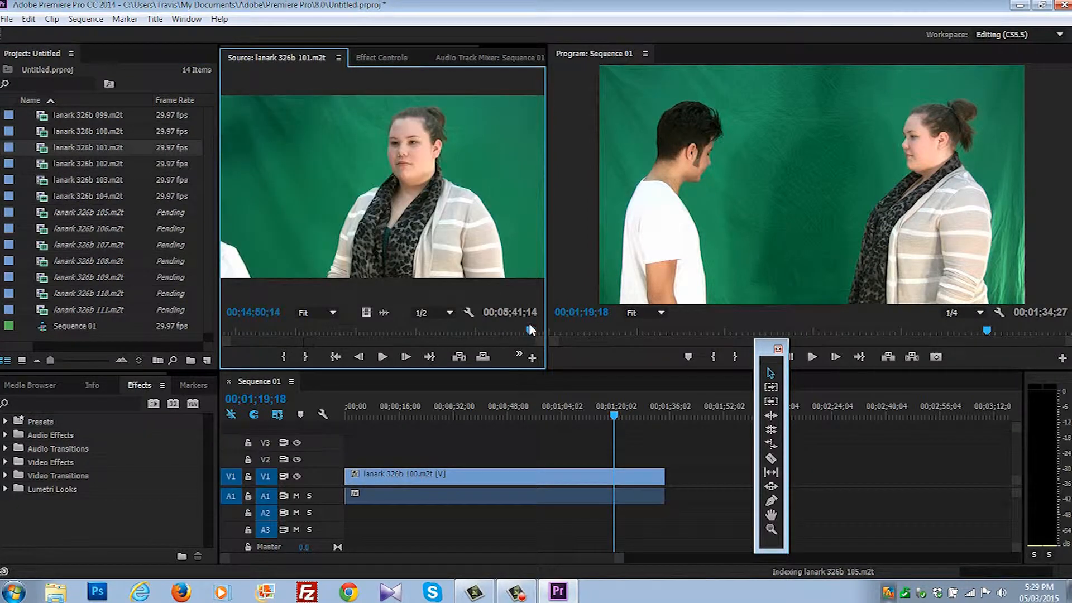
drag(533, 330, 416, 331)
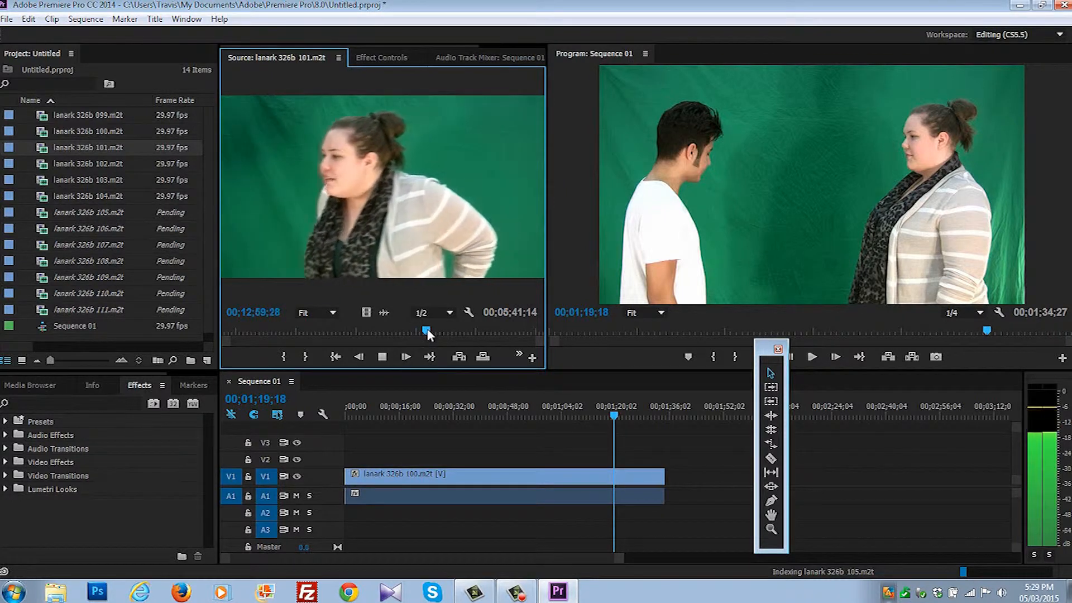
drag(429, 331, 433, 330)
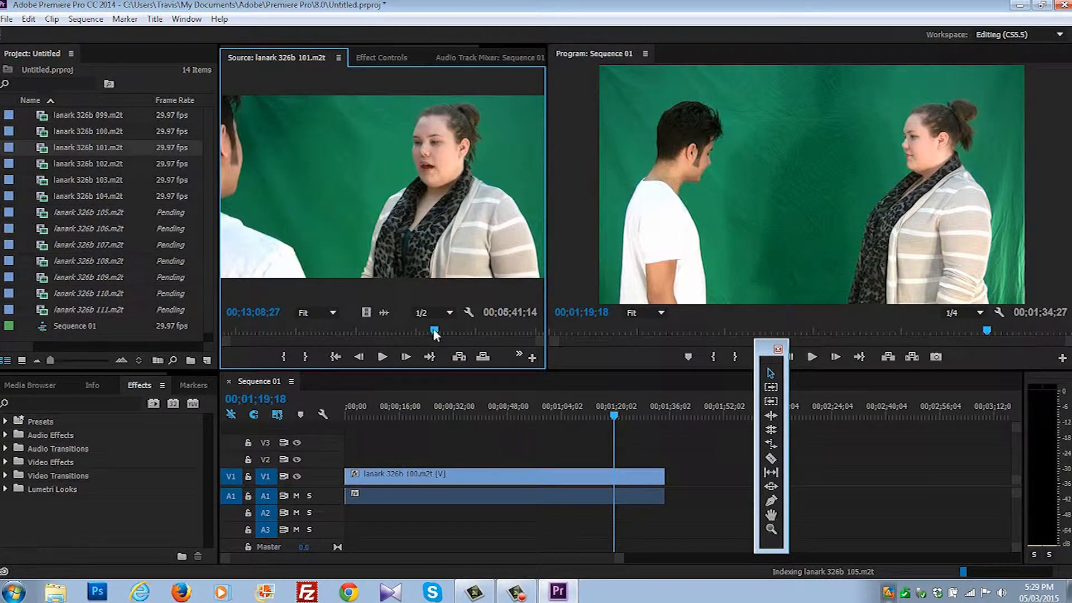
drag(435, 330, 428, 330)
click(382, 358)
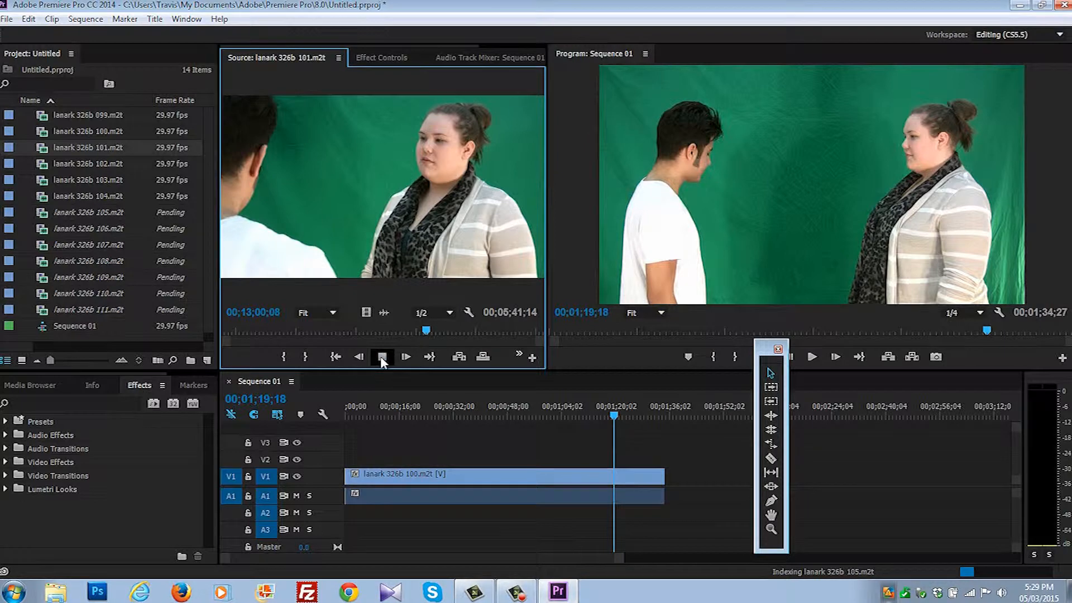
click(382, 357)
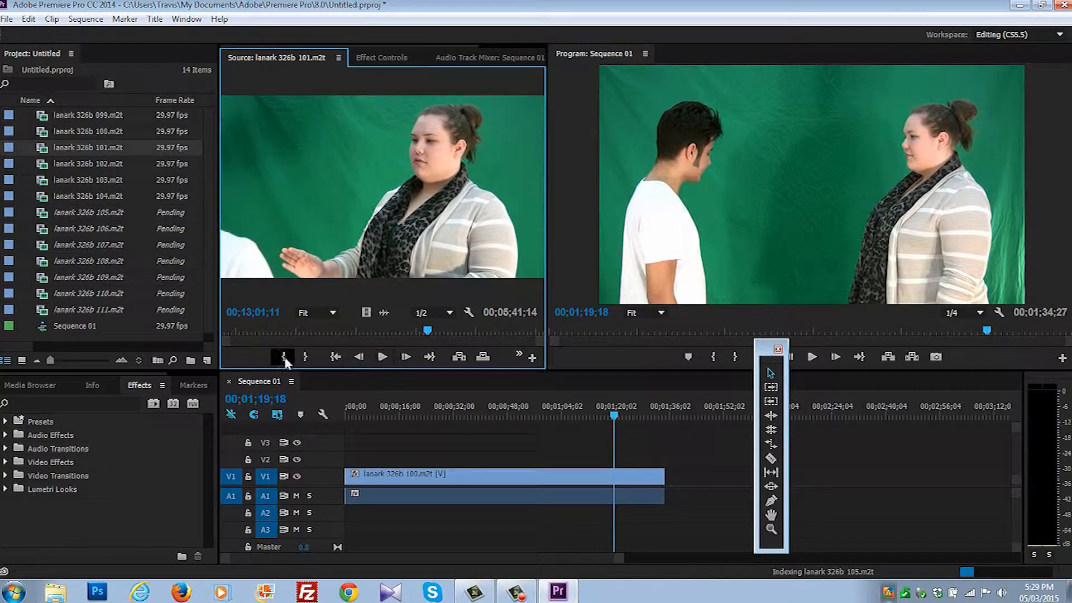
Step: Play on through lanark 326b 101.m2t and re-mark its In point at 00;13;08;22
click(382, 357)
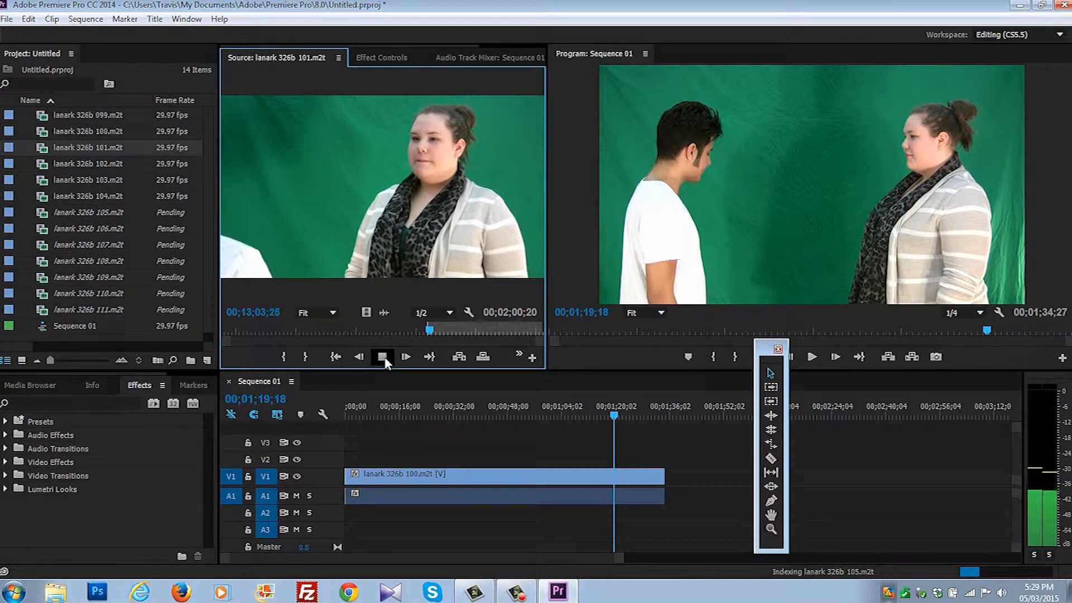
click(383, 359)
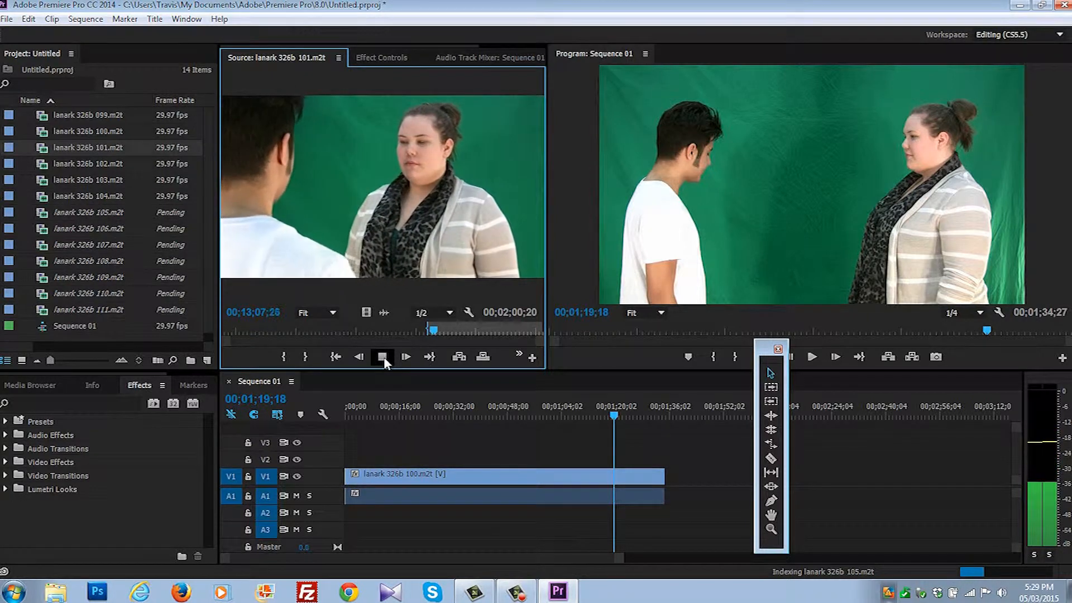
click(383, 358)
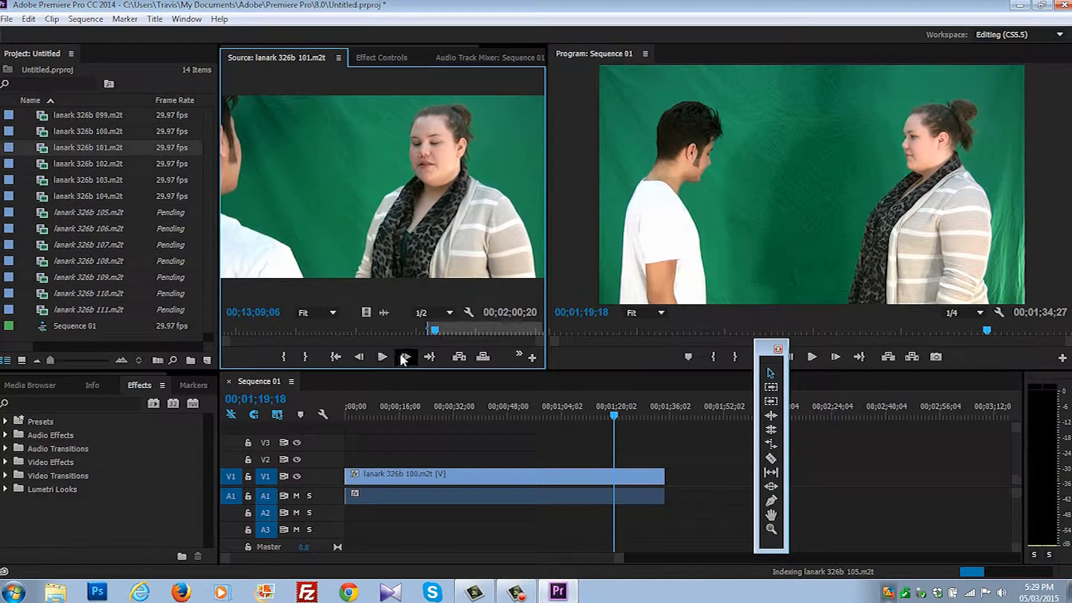
key(Left)
key(Left)
key(Left)
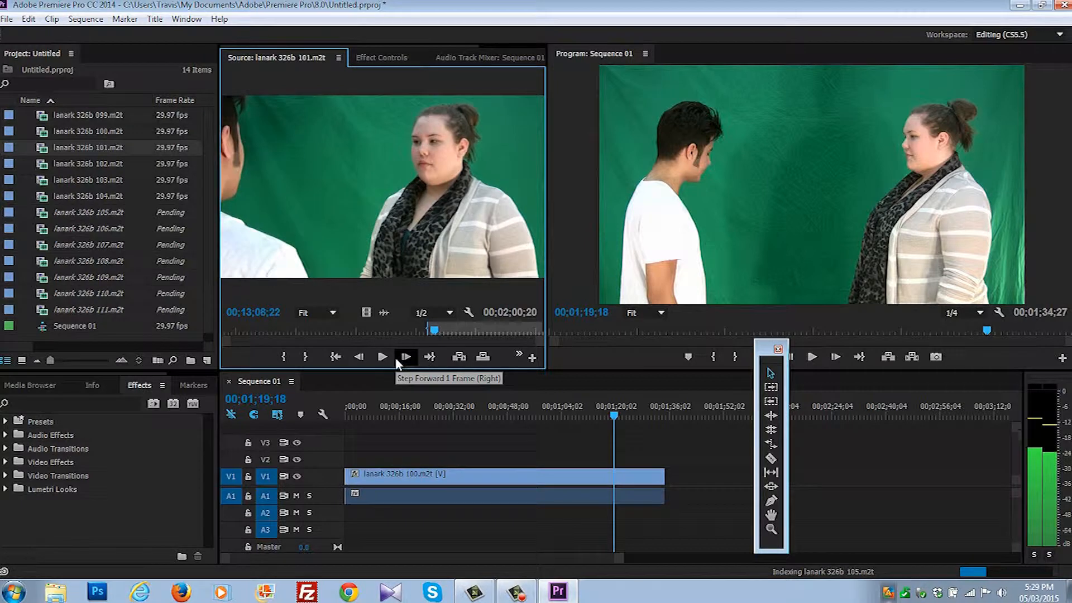
click(283, 357)
Step: Mark the Out point of lanark 326b 101.m2t at 00;13;11;05, stepping frame by frame to find it
click(383, 358)
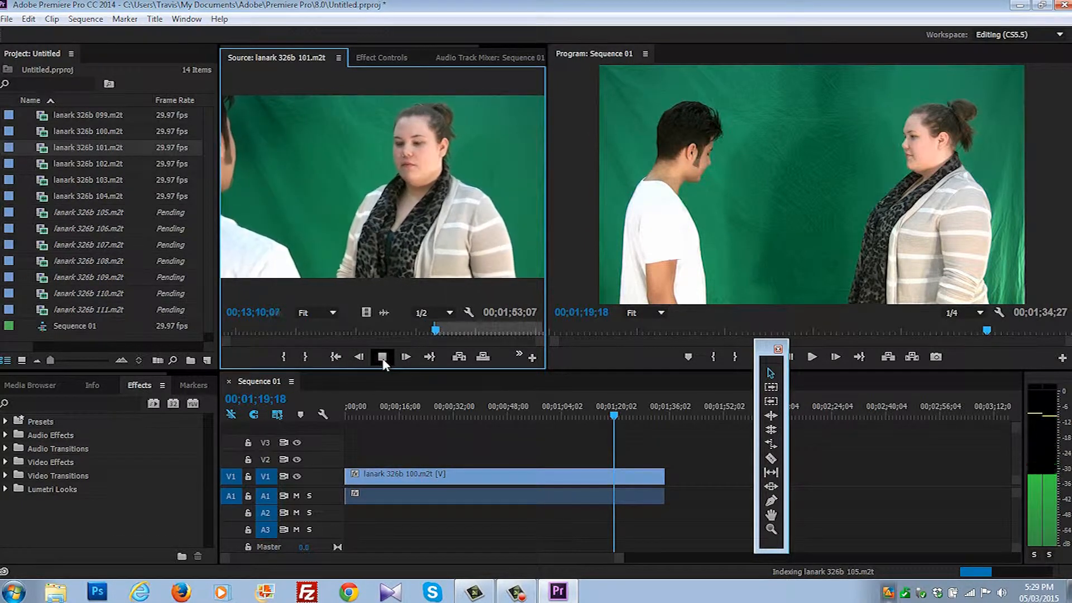
click(382, 357)
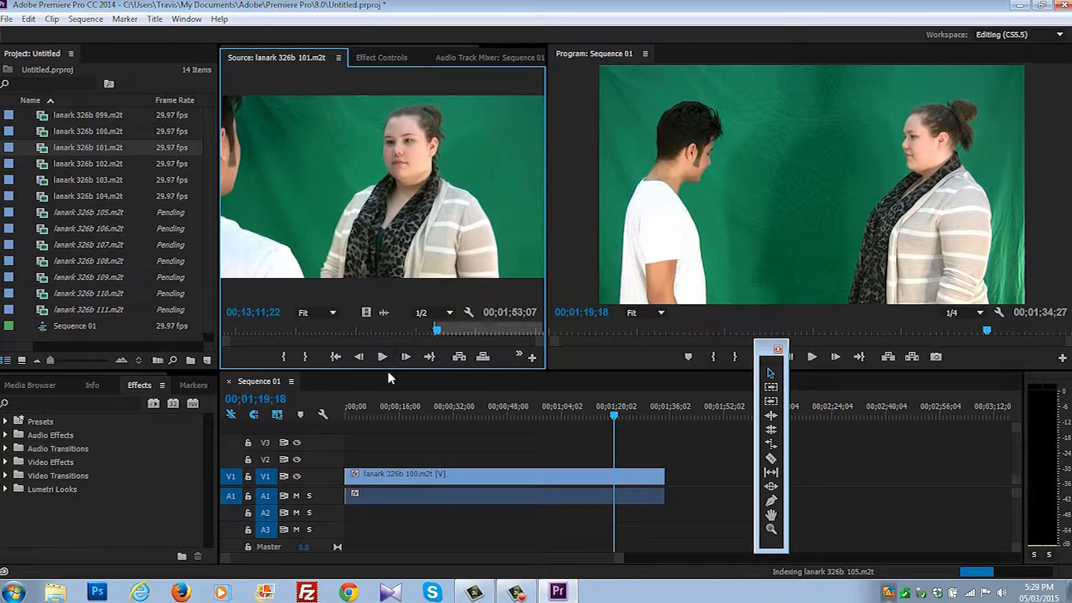
key(Left)
key(Left)
key(Left)
key(Left)
key(Left)
key(Left)
key(Left)
key(Left)
key(Left)
key(Left)
key(Left)
key(Left)
key(Left)
key(Left)
key(Left)
key(Left)
key(Left)
key(Left)
key(Left)
key(Left)
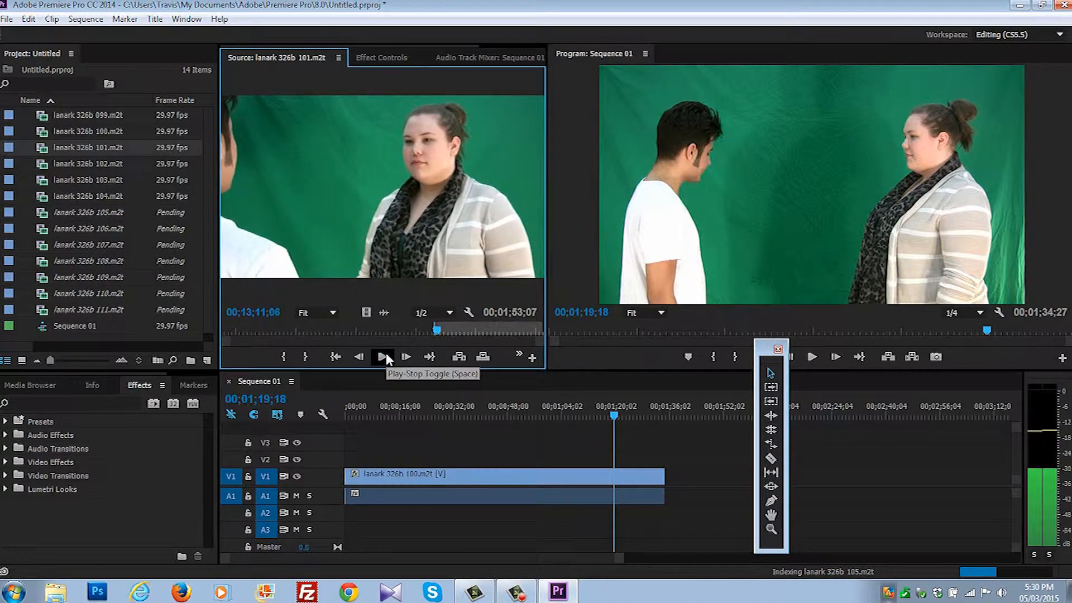
key(Right)
key(Right)
key(Right)
key(Right)
key(Right)
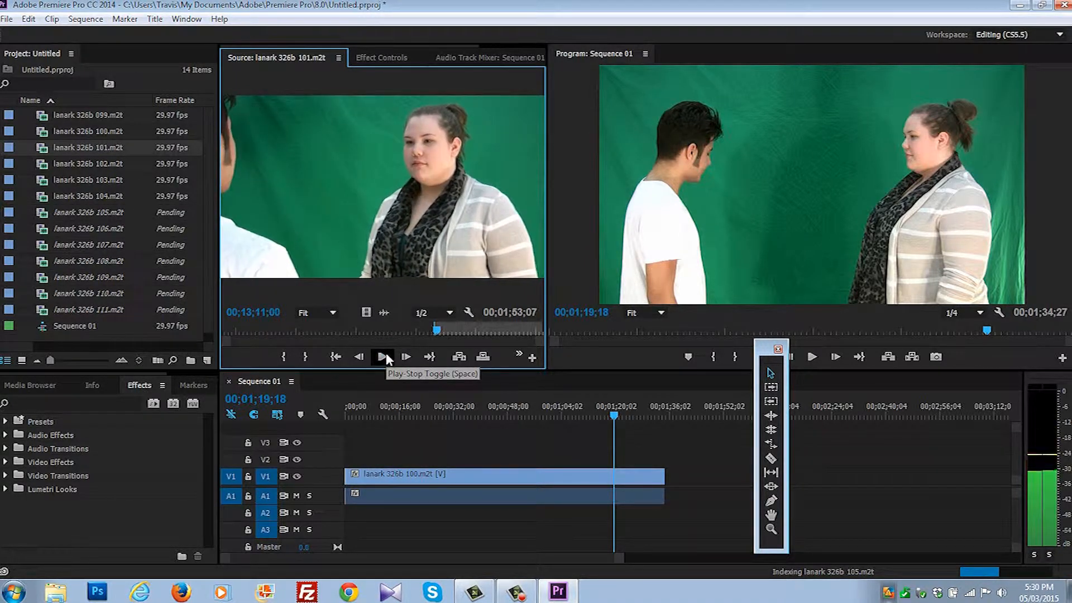
Step: Find the start of the action at 00;00;04;09 in the sequence and ripple-trim the beginning of the lanark 326b 100.m2t clip to it
drag(358, 415, 335, 427)
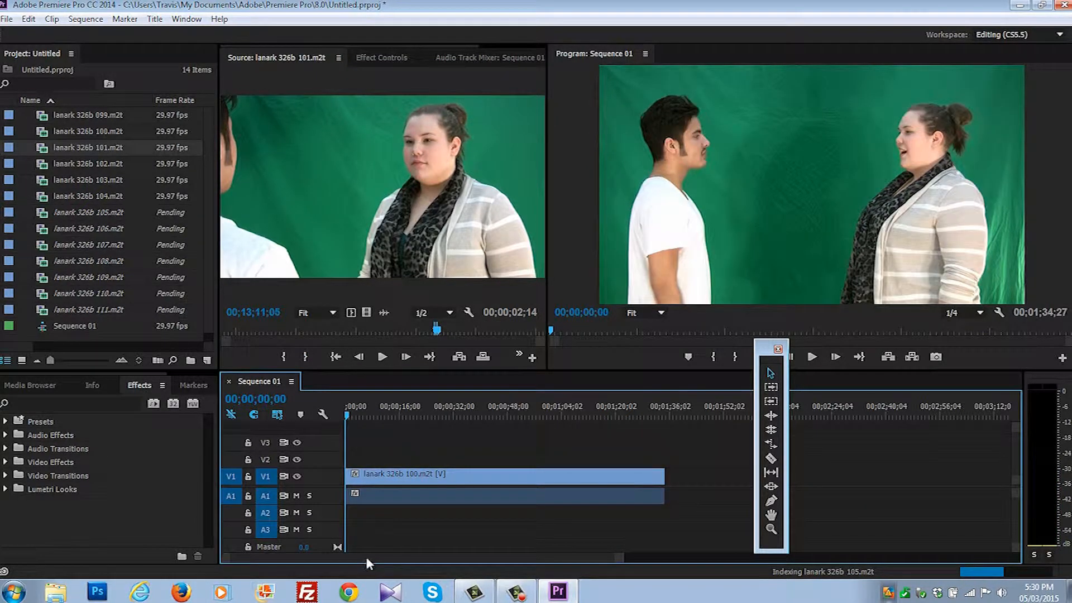
key(=)
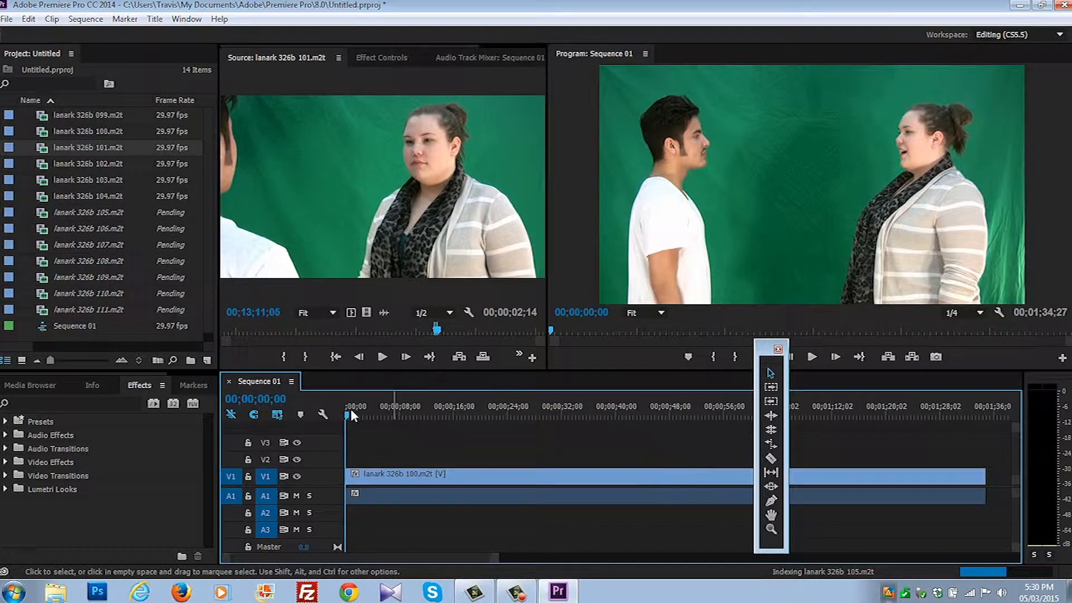
mouse_move(347, 406)
mouse_down()
mouse_move(366, 415)
mouse_move(339, 410)
mouse_up()
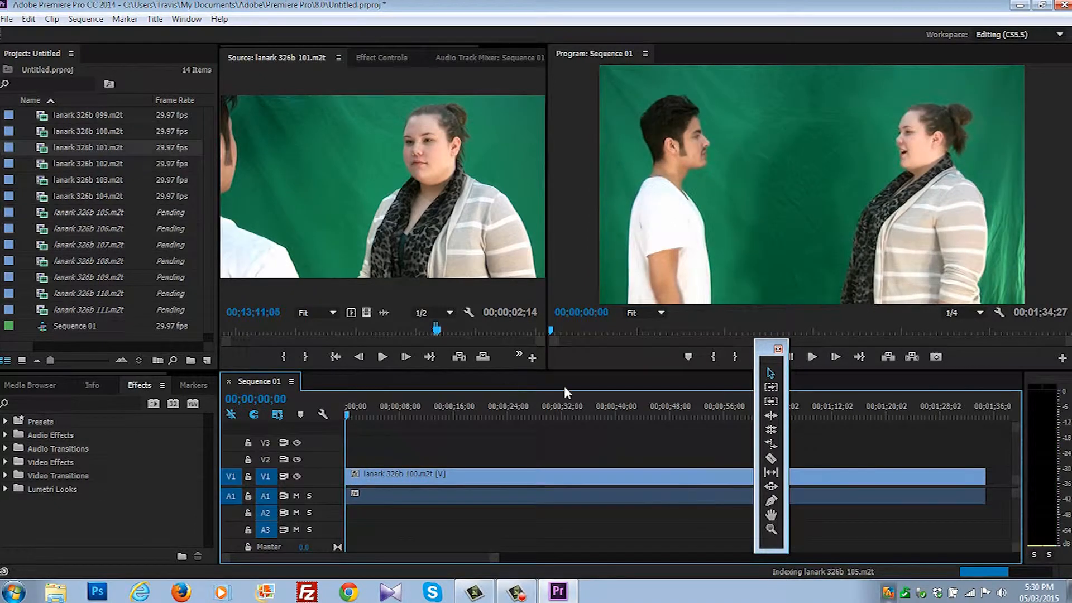
drag(775, 355, 1034, 309)
click(812, 356)
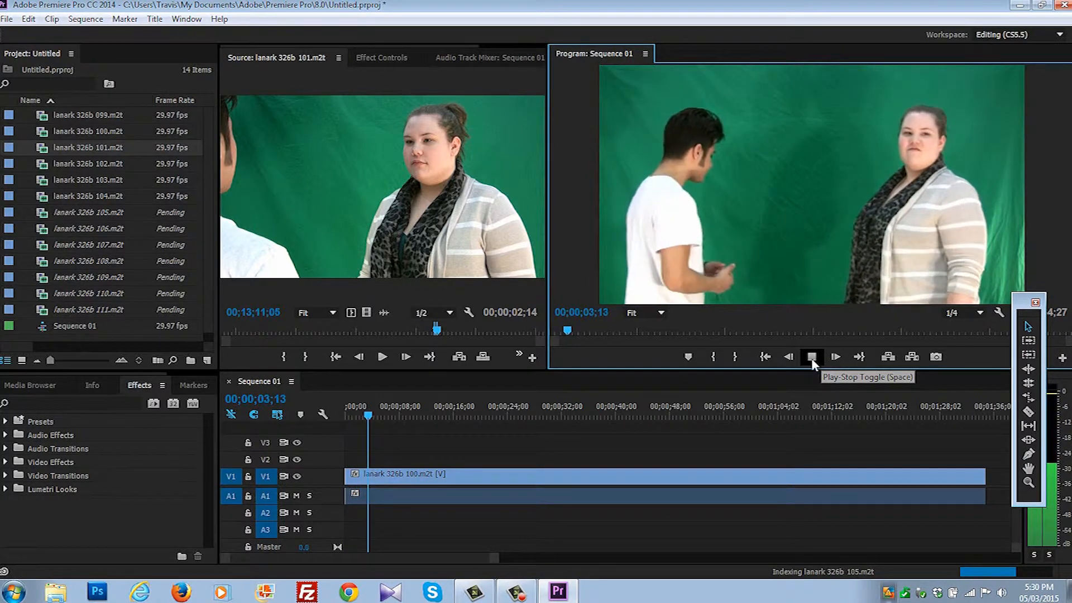
click(812, 357)
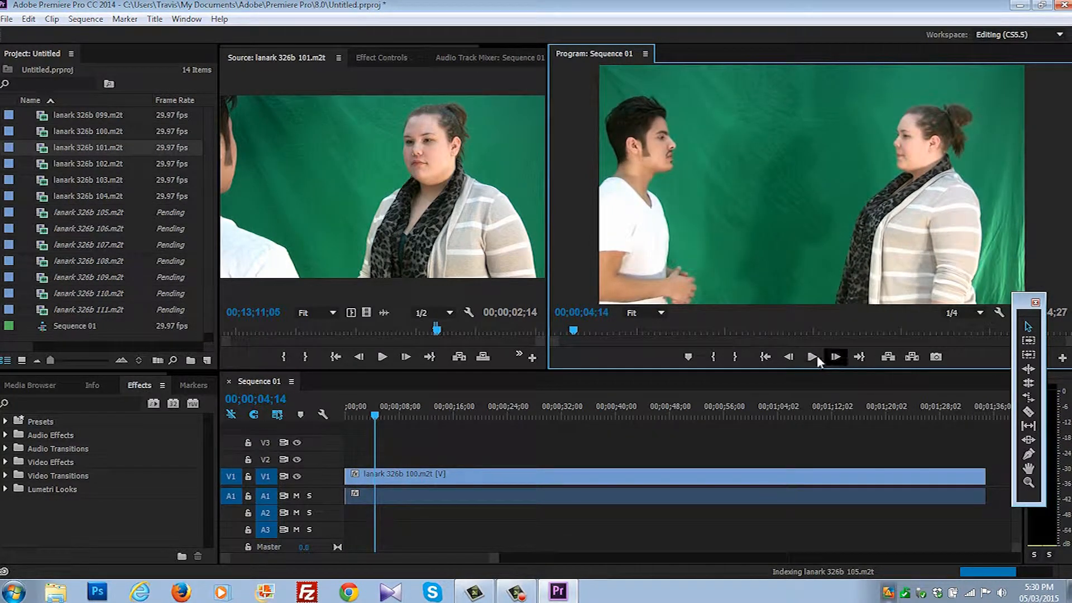
key(Left)
key(Left)
key(Left)
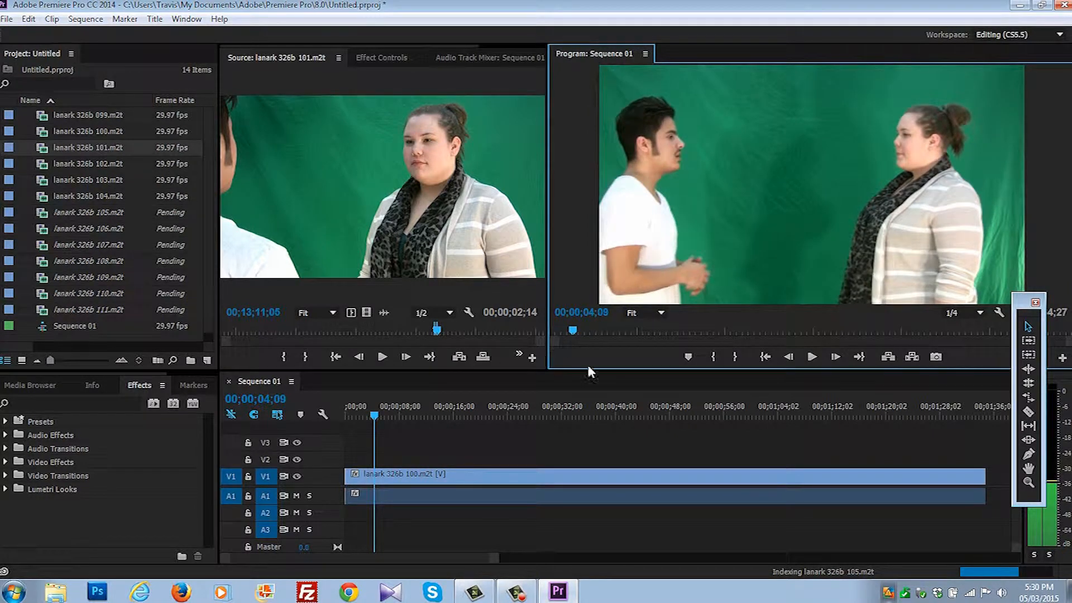
click(1028, 369)
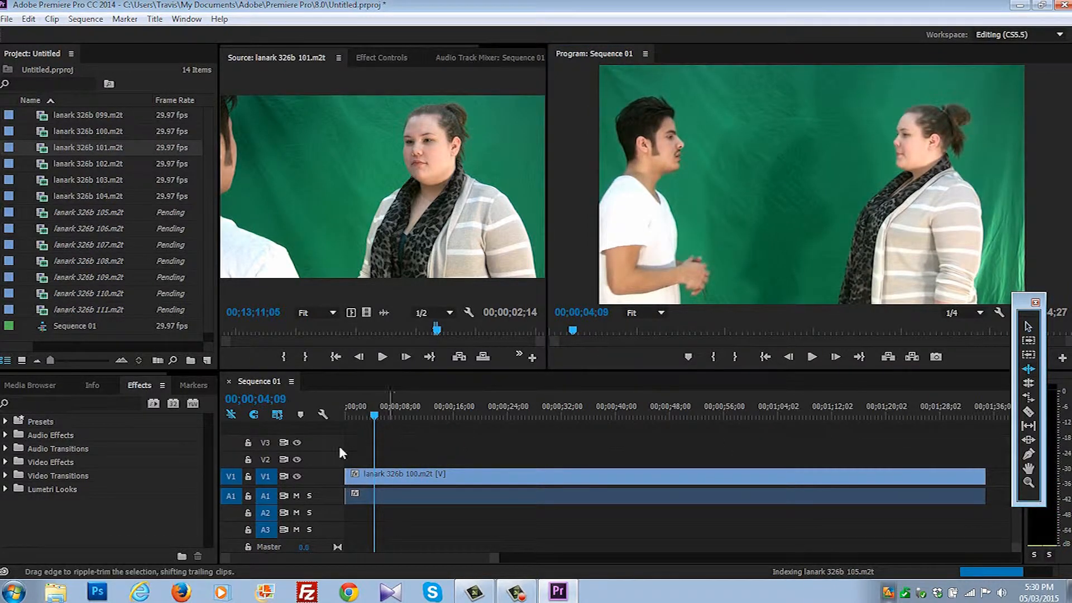
drag(346, 474, 375, 473)
Step: Play the trimmed sequence from its start and split the lanark 326b 100.m2t clip at 00;00;03;17 with the Razor tool
click(347, 406)
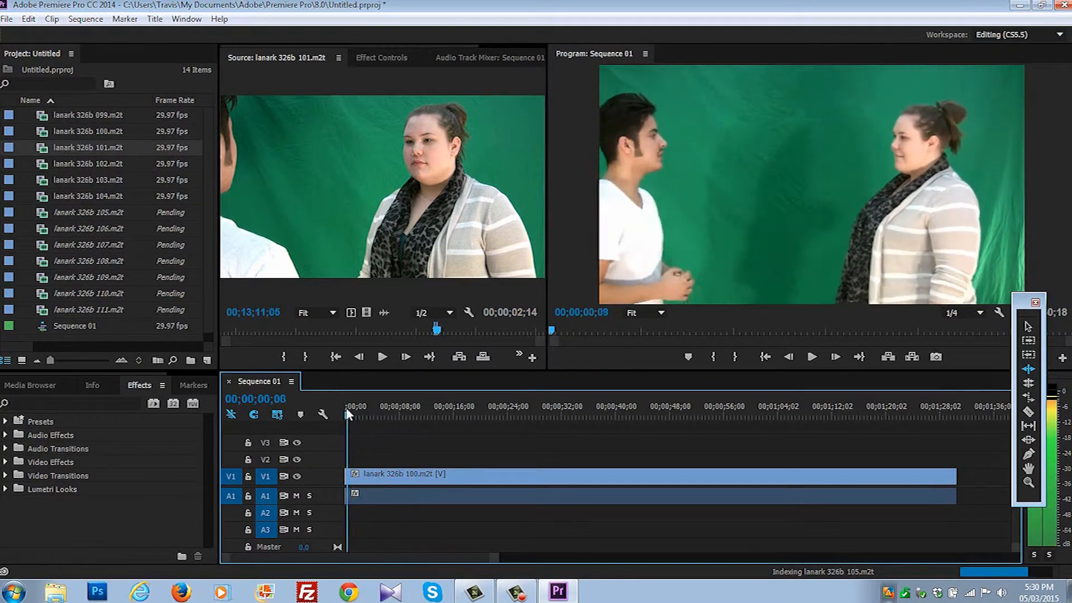
click(812, 358)
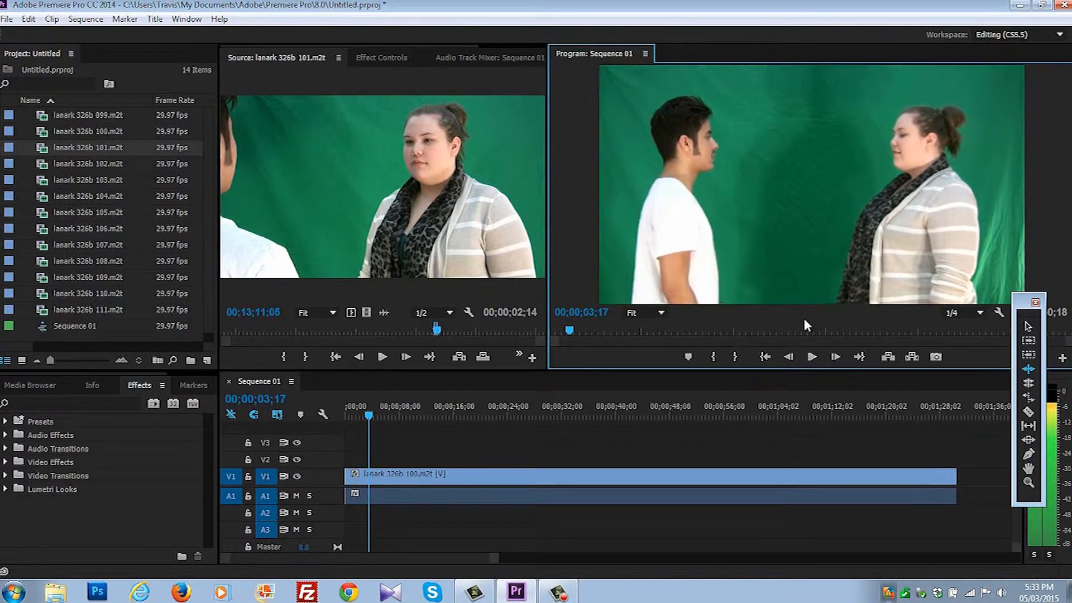
key(Left)
key(Left)
key(Left)
key(Left)
key(Left)
key(Left)
key(Left)
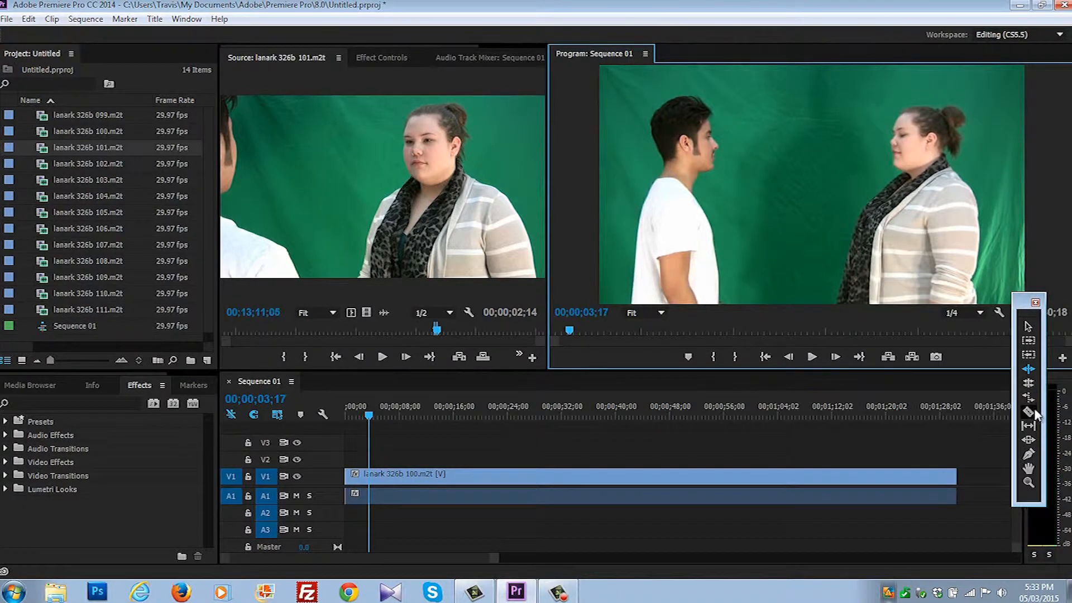
click(1029, 413)
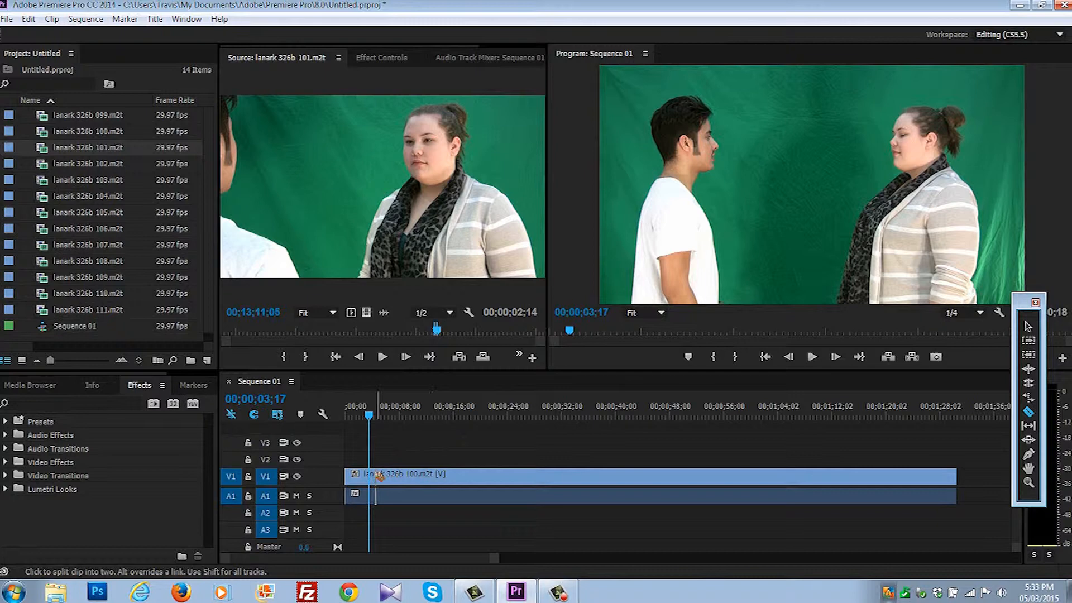
key(equal)
key(equal)
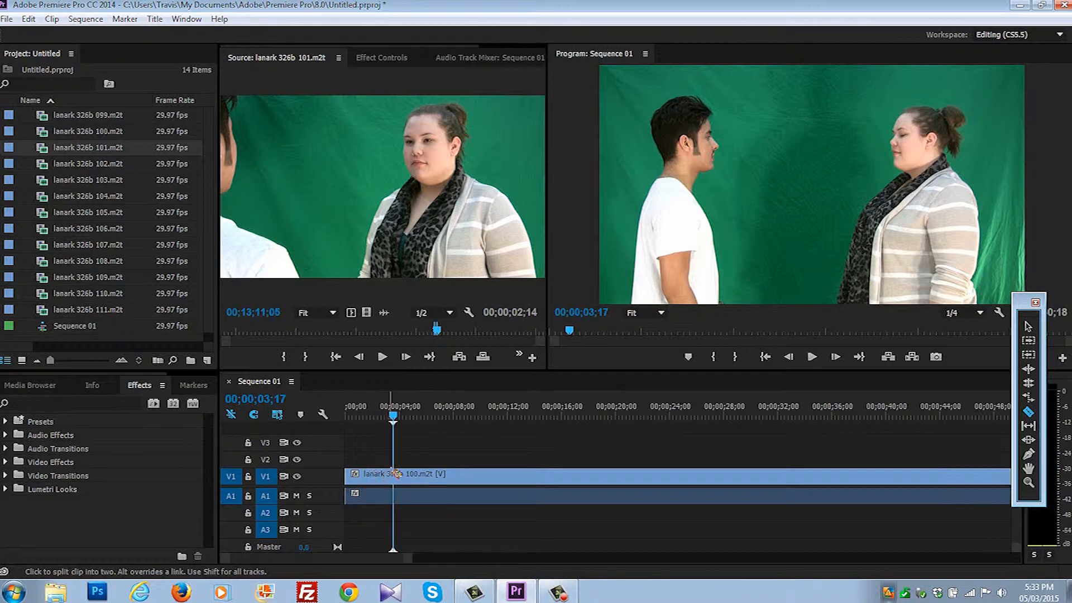
click(445, 475)
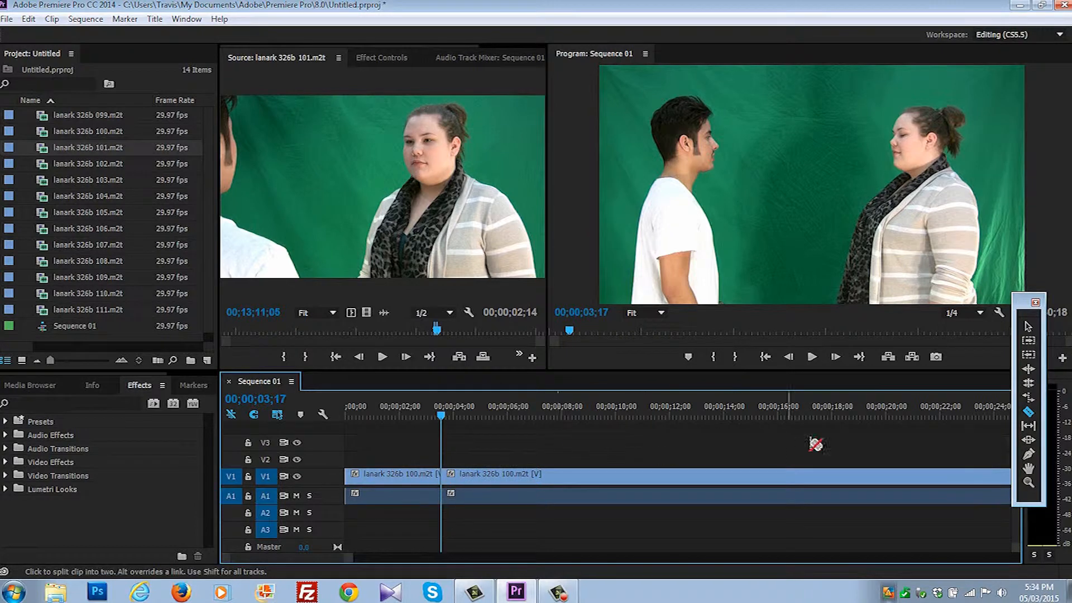
Step: Shift the second part of the split clip later with the Track Select Forward tool, opening a gap of about 7 seconds
click(1029, 340)
drag(465, 473, 670, 478)
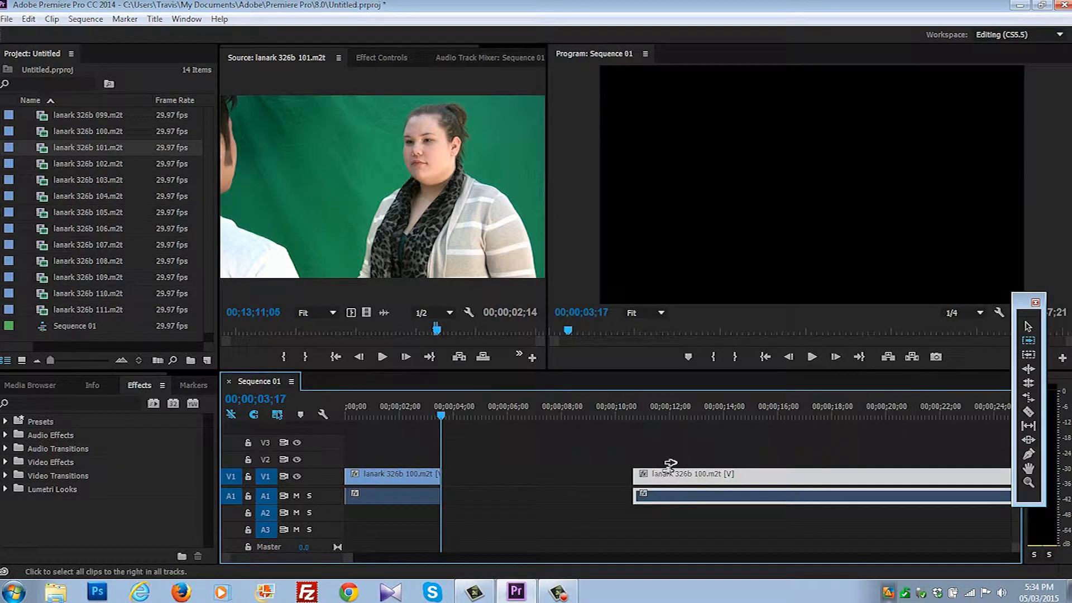
Step: Place the marked section of lanark 326b 101.m2t on V1 and A1 directly after the first clip, at 00;00;03;17
click(1029, 327)
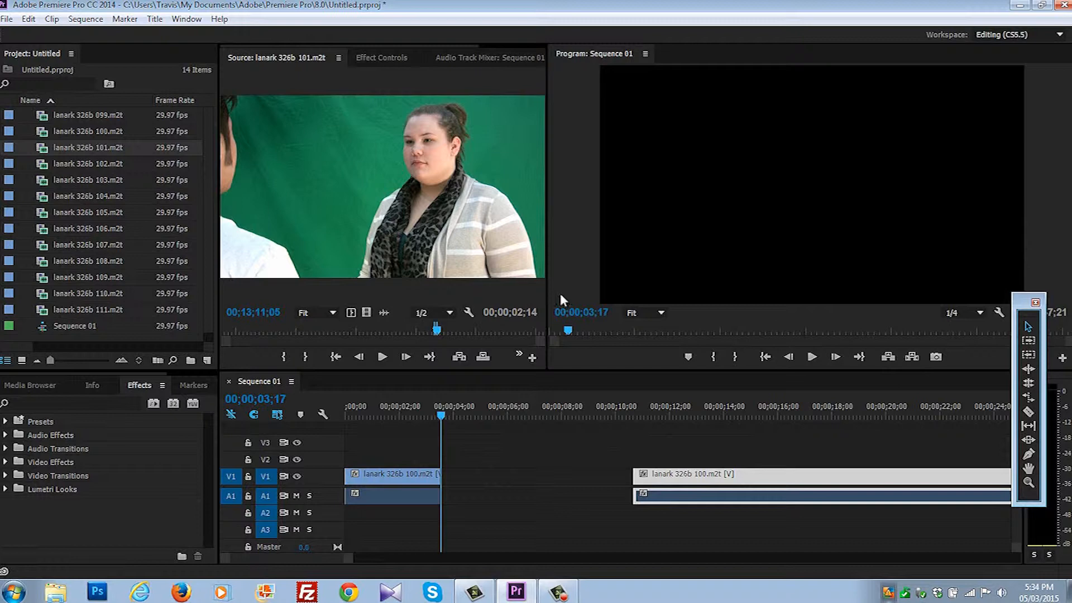
click(454, 211)
drag(481, 448, 449, 478)
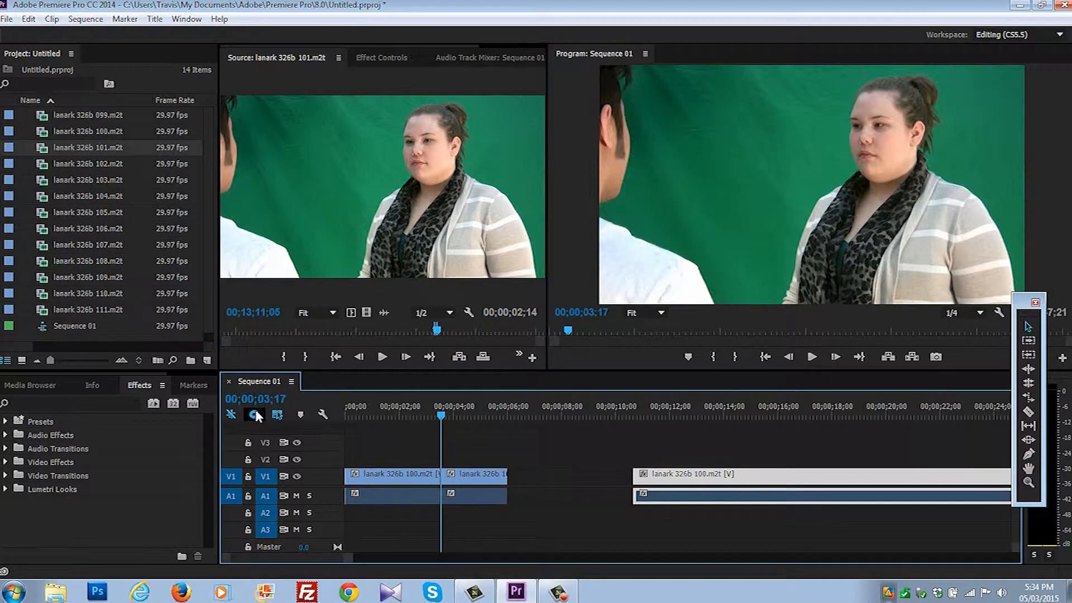
Step: Move the placed lanark 326b 101.m2t section away from the first clip and snap it back against that clip's end
drag(471, 478, 513, 486)
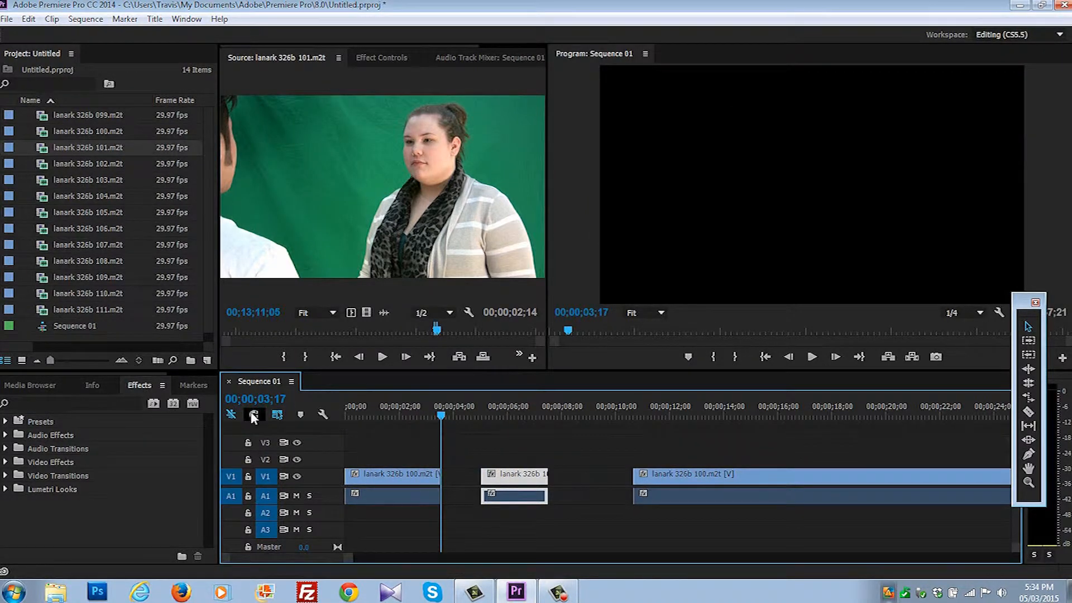
drag(508, 476, 480, 477)
Step: Play the sequence from 00;00;02;28 across the cut into the lanark 326b 101.m2t section
drag(448, 412, 426, 413)
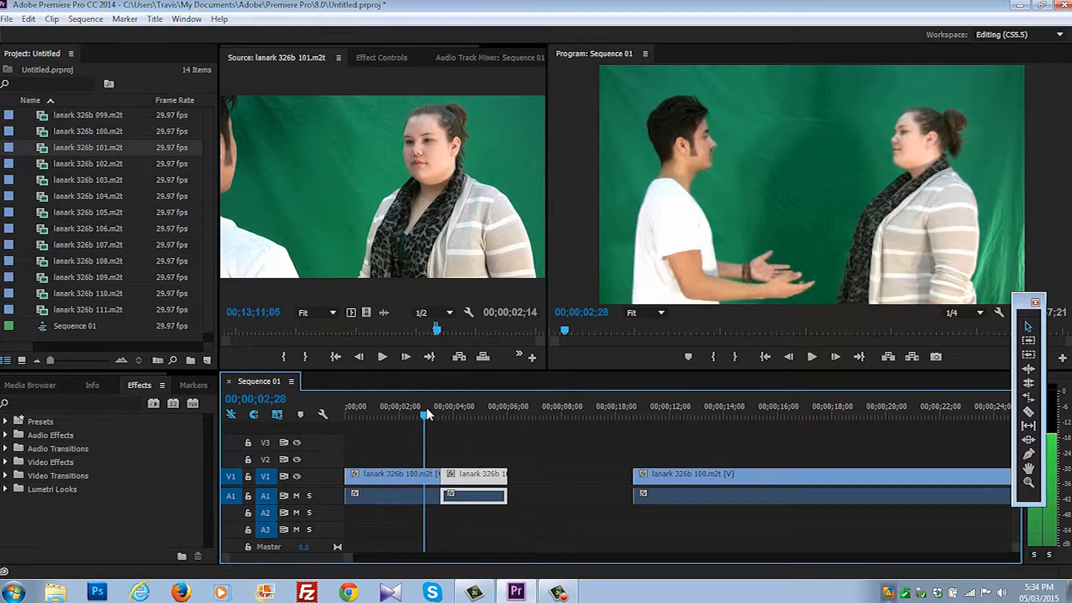
click(810, 358)
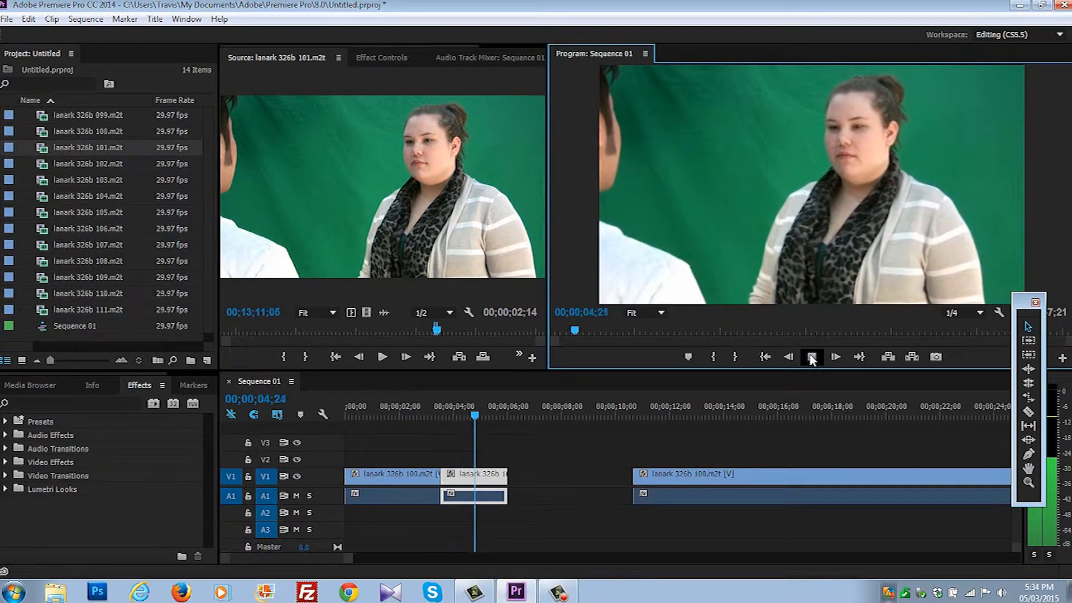
click(811, 358)
Step: Trim the start of the second lanark 326b 100.m2t part to 00;00;12;21 and play its new opening
drag(553, 413, 690, 417)
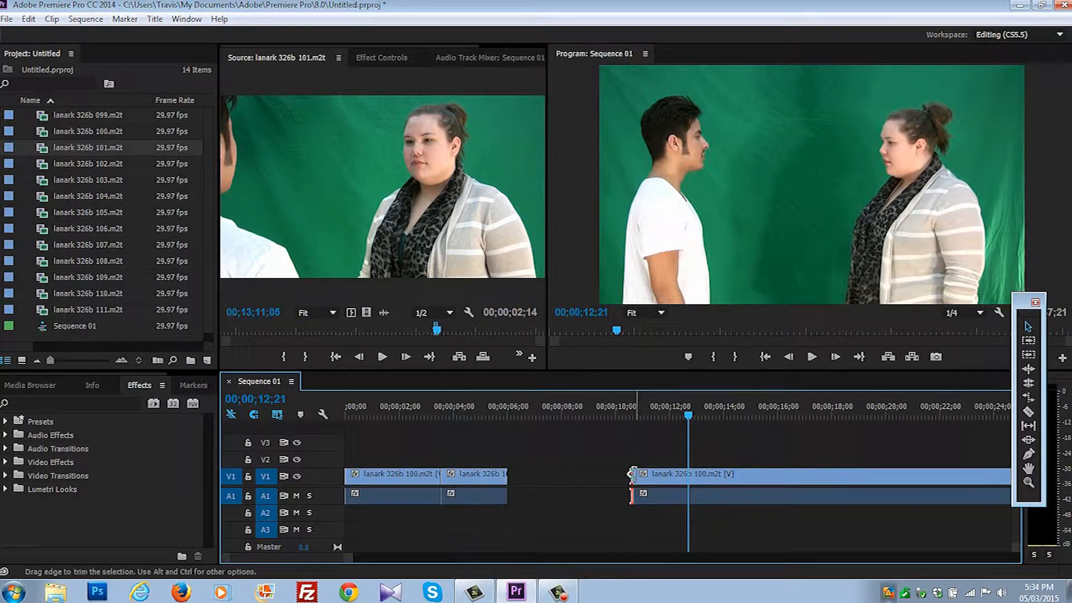
drag(647, 474, 688, 468)
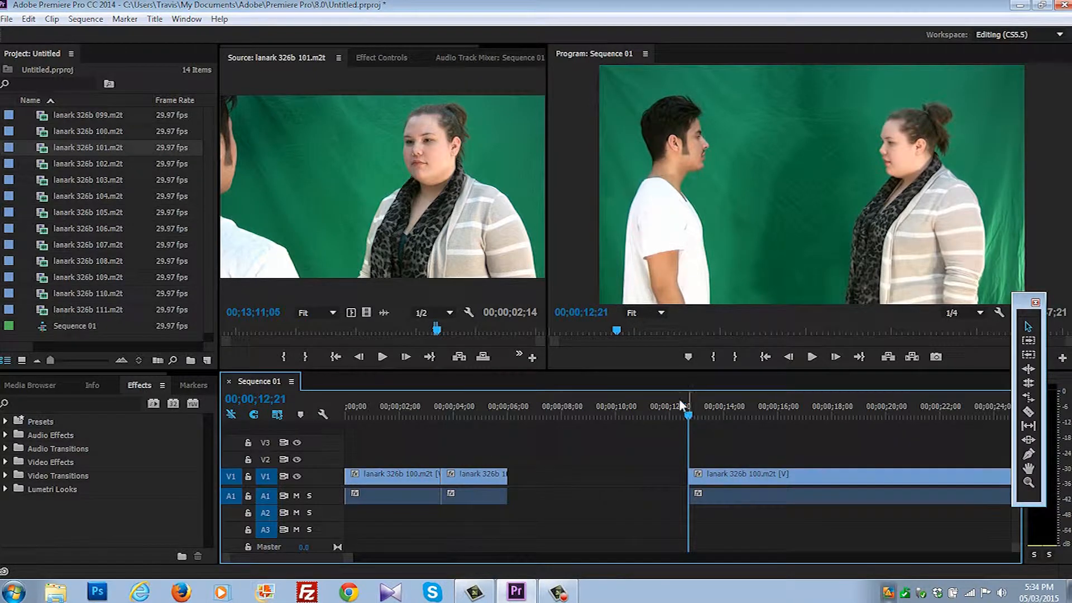
drag(687, 416, 680, 413)
click(811, 358)
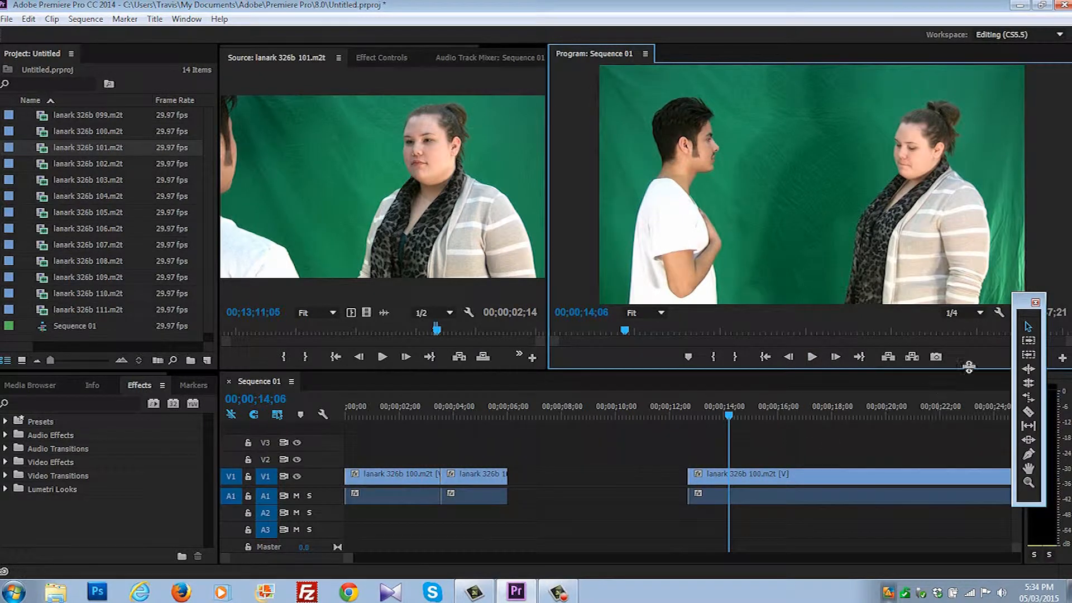
Step: Close the gap by moving the later lanark 326b 100.m2t part against the lanark 326b 101.m2t section with Track Select Forward
click(1029, 342)
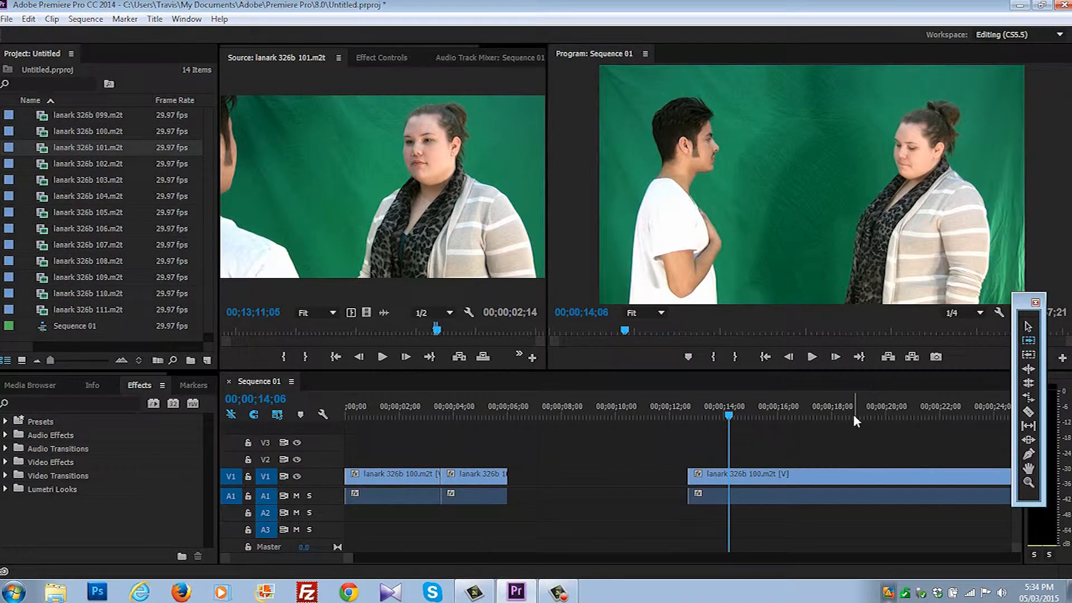
drag(698, 481, 531, 491)
Step: Play the joined sequence from its start and park the playhead at 00;00;07;25
drag(520, 416, 339, 408)
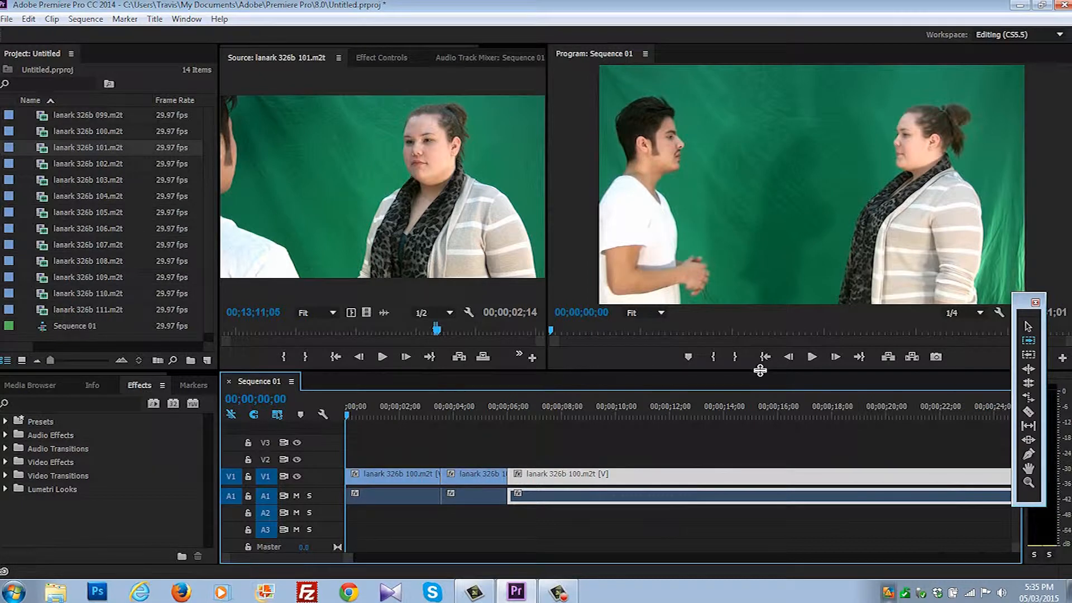
click(812, 357)
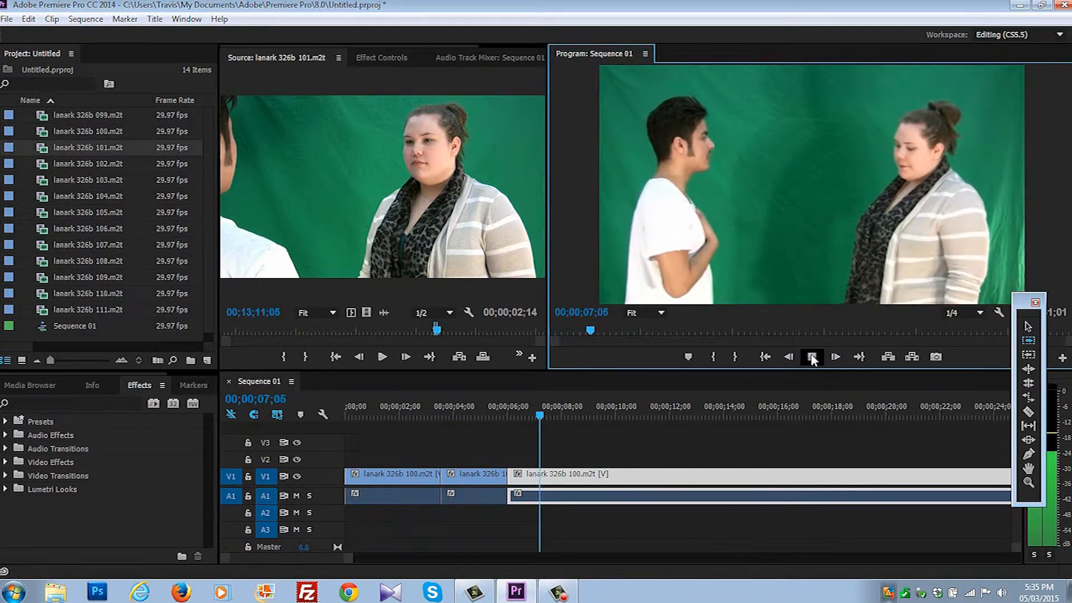
drag(570, 415, 556, 416)
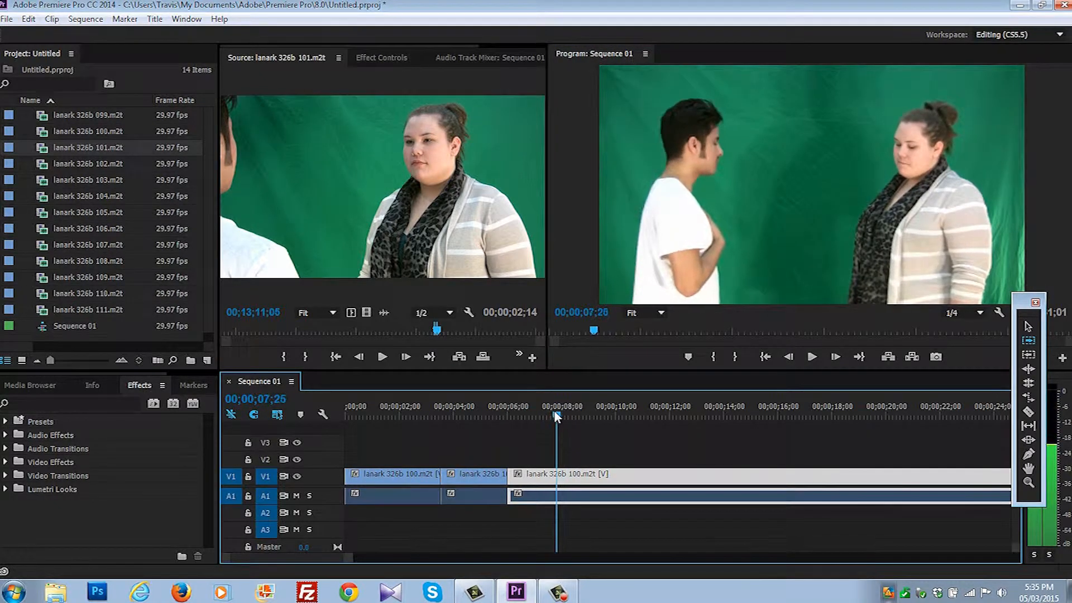
Step: Play lanark 326b 101.m2t in the source monitor and mark an In point at 00;13;40;27
click(382, 358)
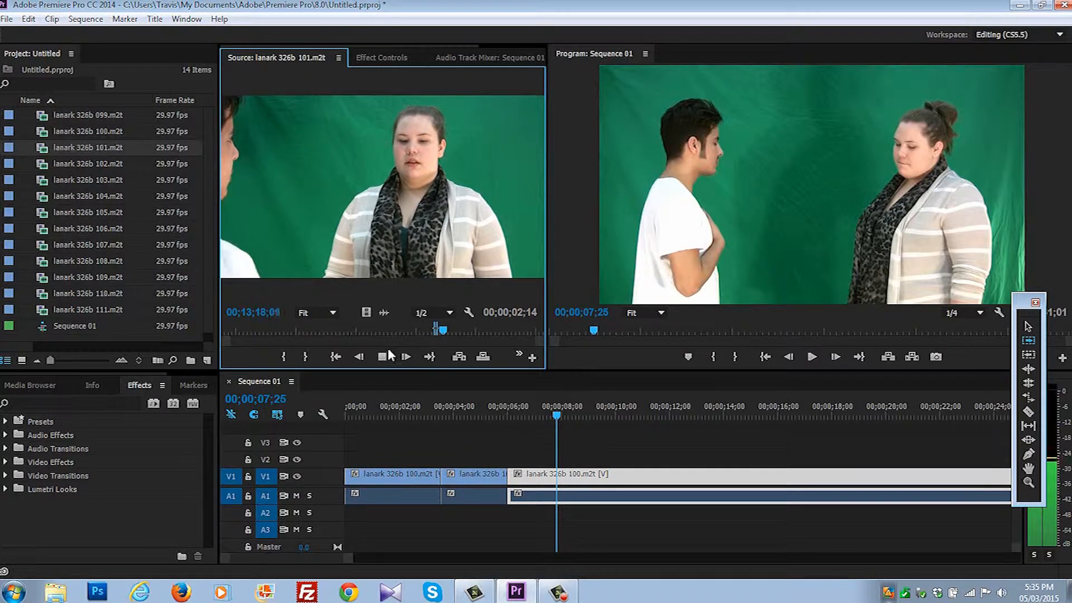
click(569, 590)
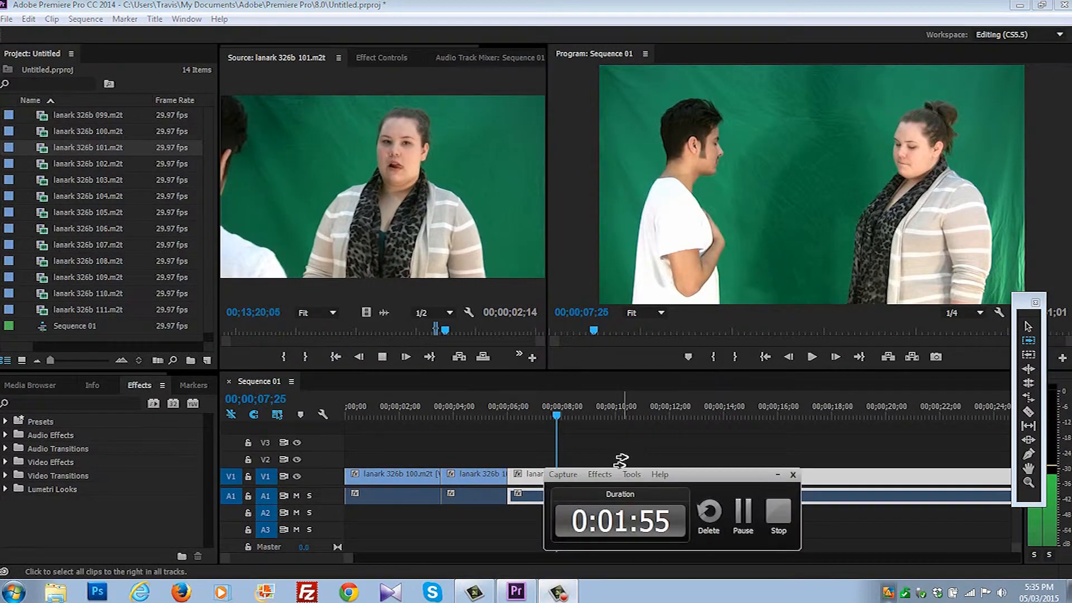
click(777, 475)
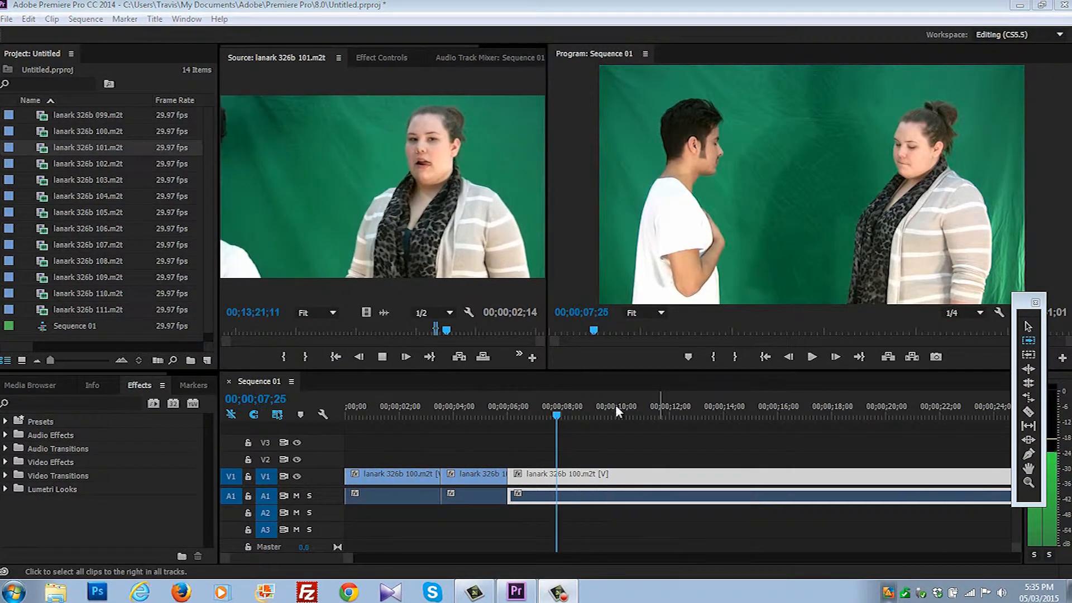
click(383, 359)
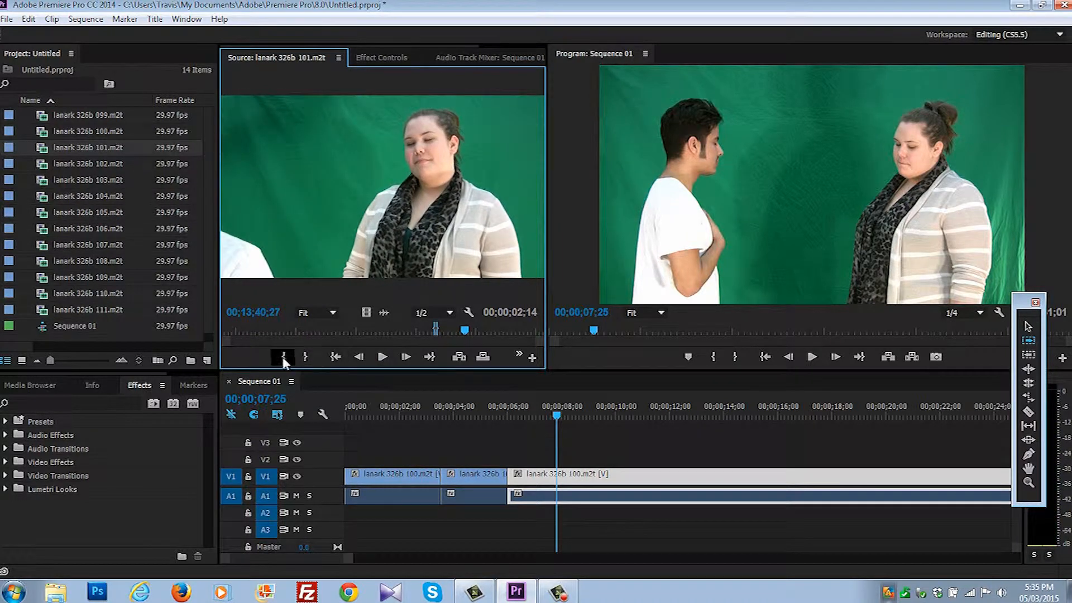
click(284, 357)
Step: Play the source clip onward through the dialogue and step back frame by frame to 00;13;51;02
click(383, 357)
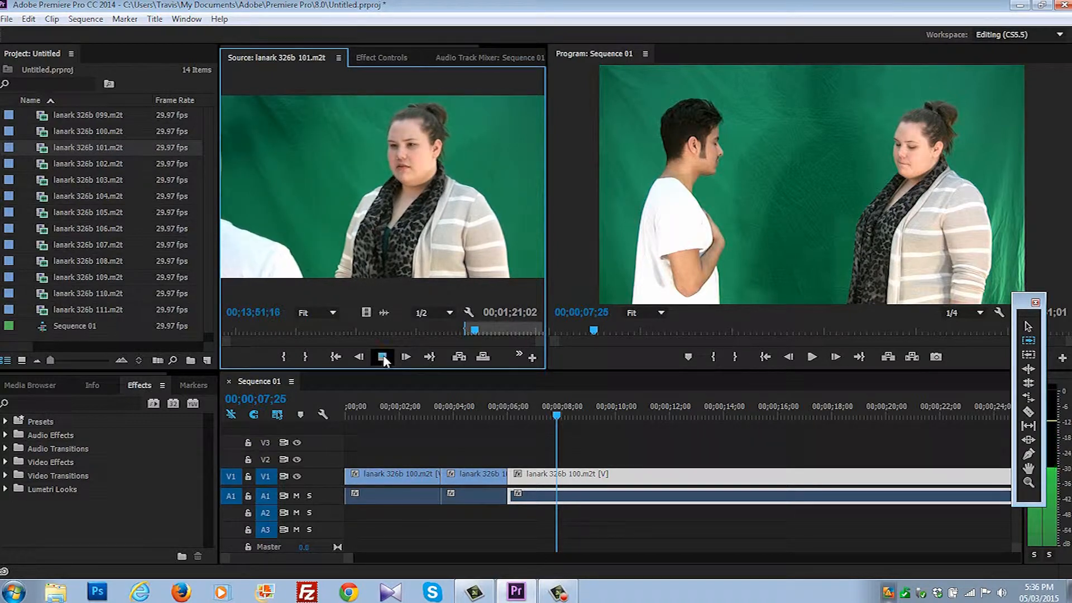
click(382, 356)
key(Left)
key(Left)
key(Left)
key(Left)
key(Left)
key(Left)
key(Left)
key(Left)
key(Left)
key(Left)
key(Left)
key(Left)
key(Left)
key(Left)
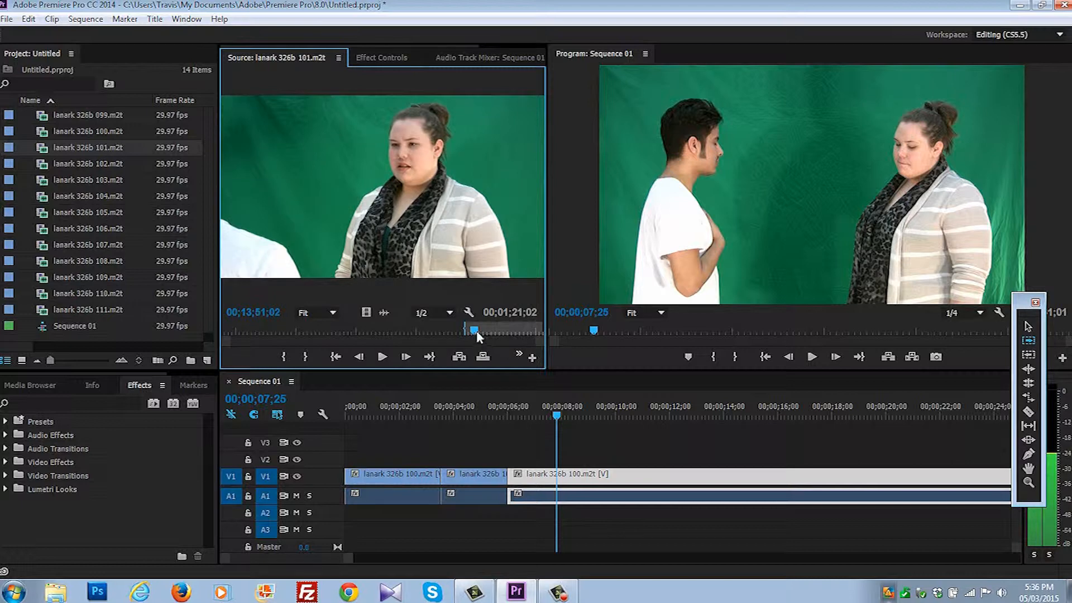
Step: Mark the section of lanark 326b 101.m2t from In point 00;13;49;07 to Out point 00;13;51;25
drag(476, 332, 469, 332)
click(389, 357)
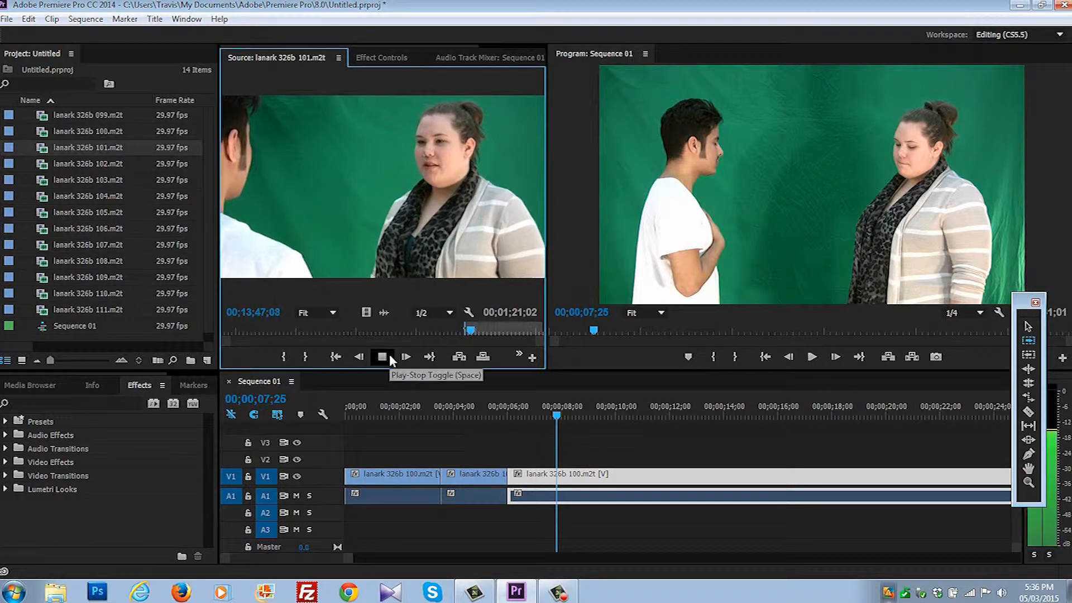
click(385, 356)
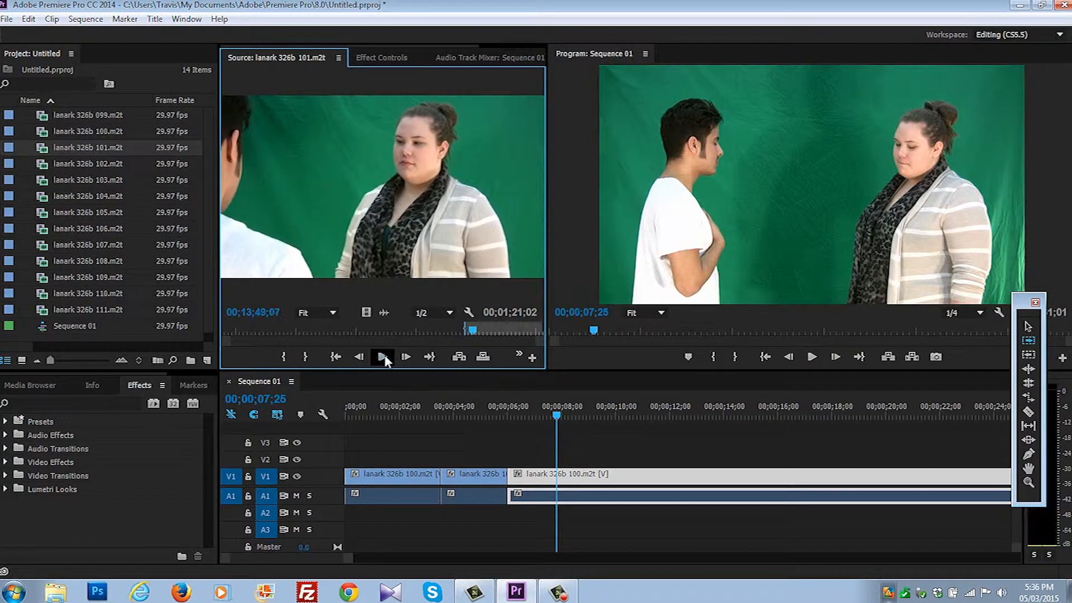
click(287, 355)
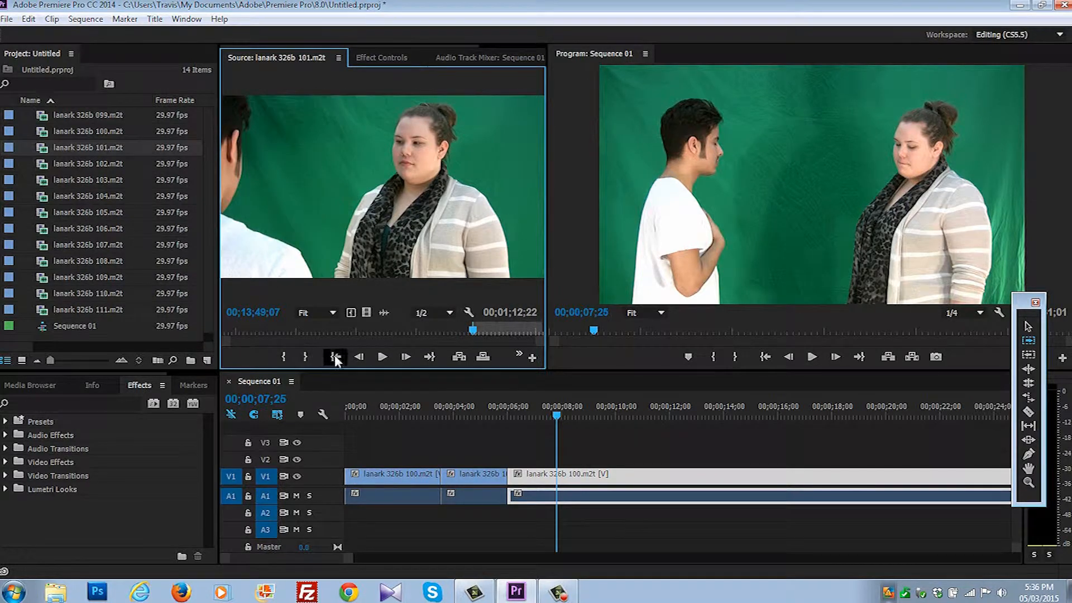
click(383, 357)
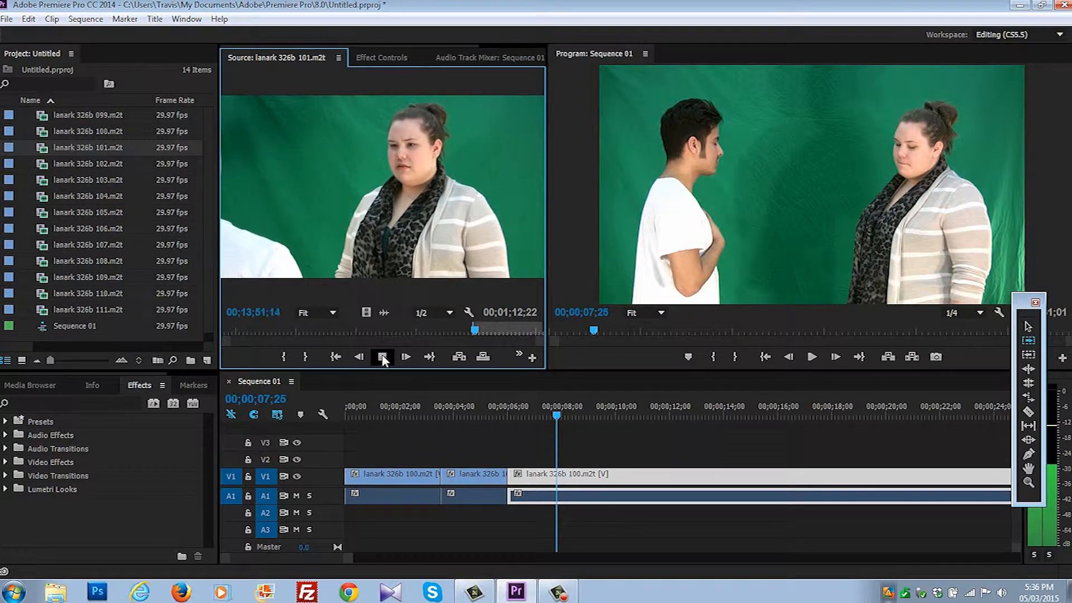
click(383, 357)
click(305, 357)
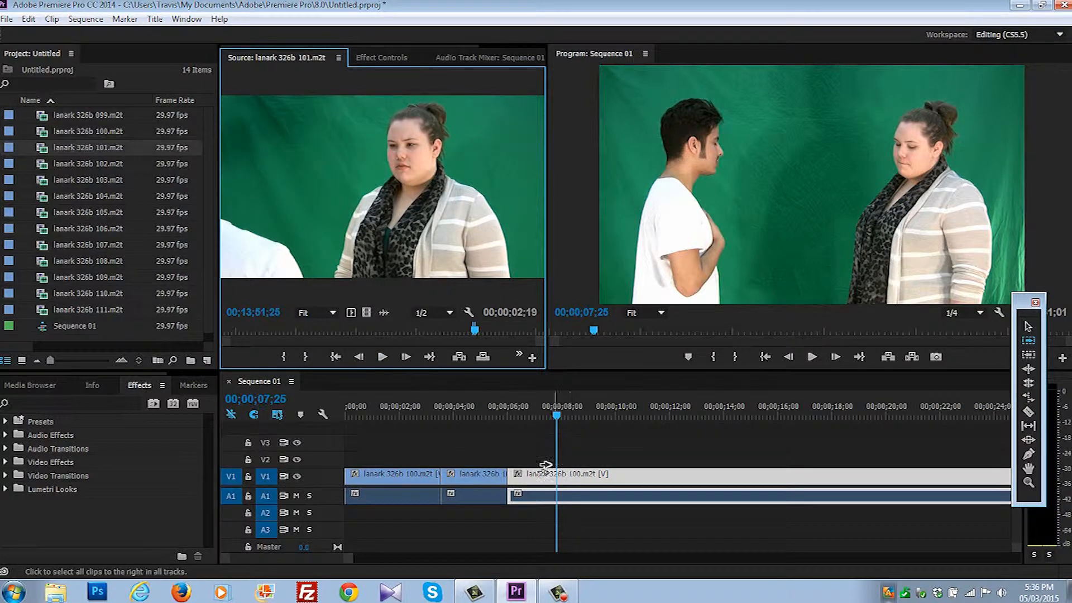
Step: Insert the marked lanark 326b 101.m2t section at 00;00;07;25 on V1 and A1 and play across it
click(1013, 310)
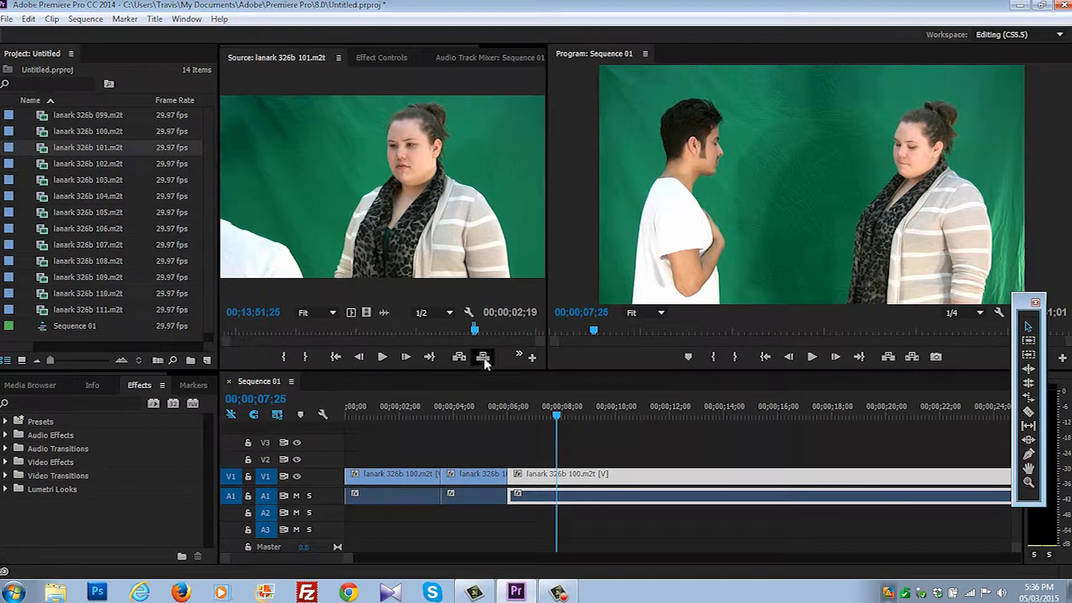
click(455, 358)
drag(624, 419, 542, 418)
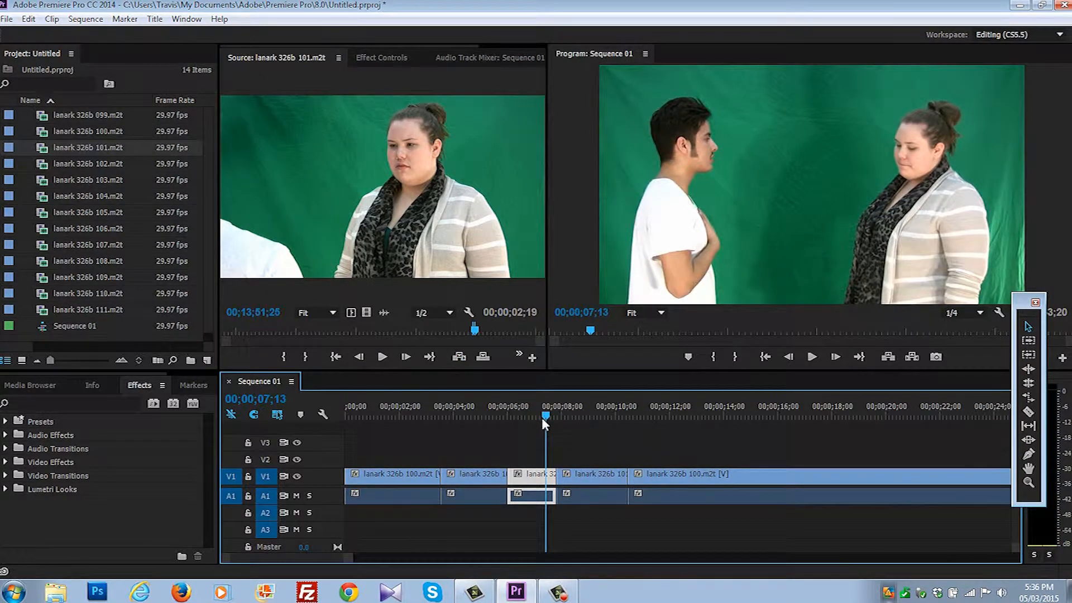
key(space)
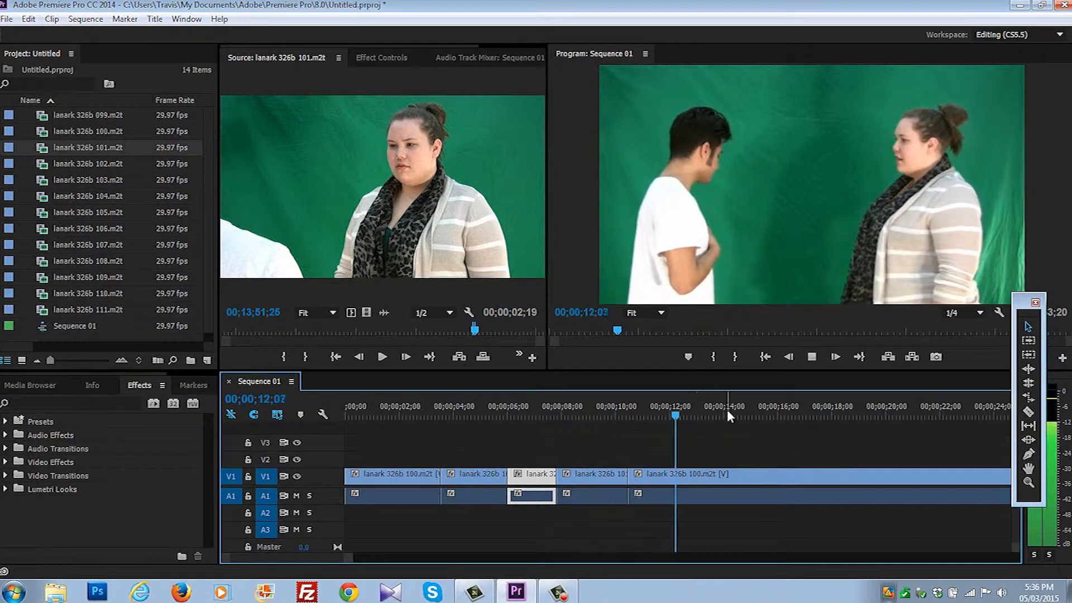
key(space)
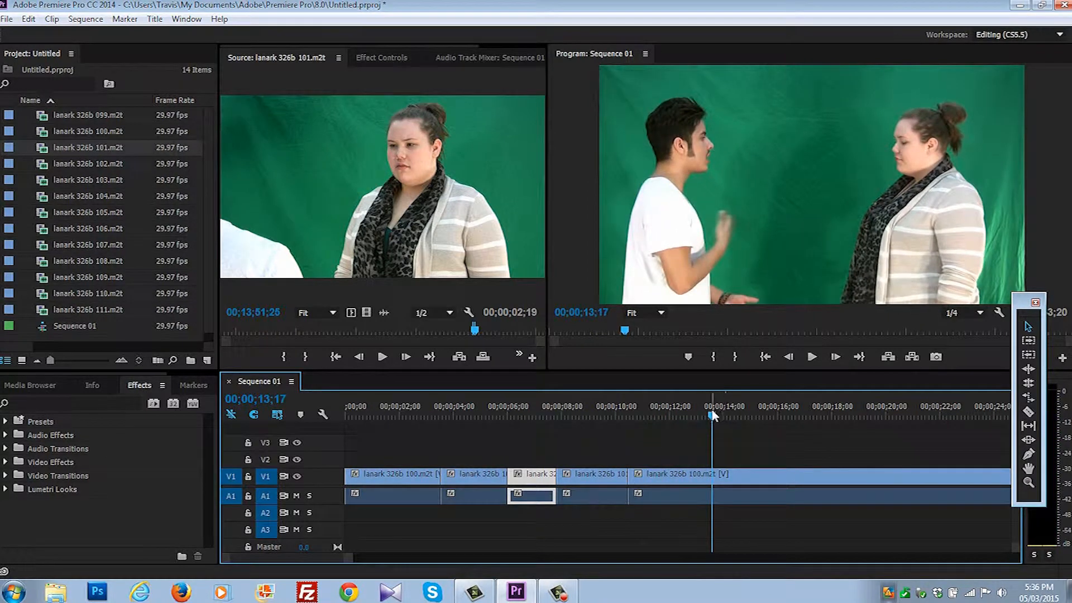
Step: Ripple-trim the start of the last lanark 326b 100.m2t part up to 00;00;12;26 with the Ripple Edit tool
click(690, 417)
click(692, 416)
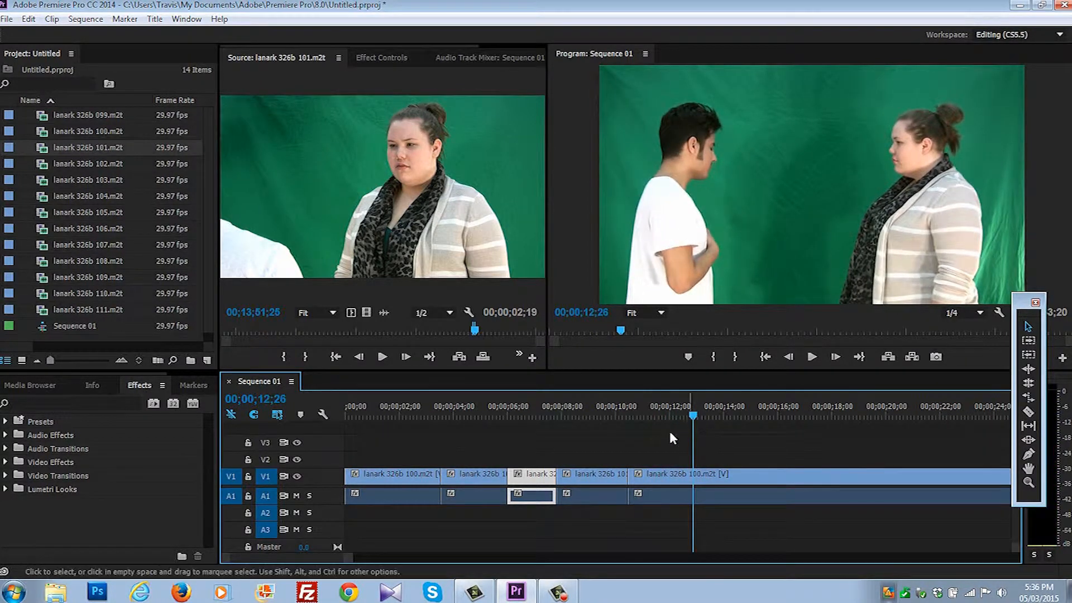
click(671, 446)
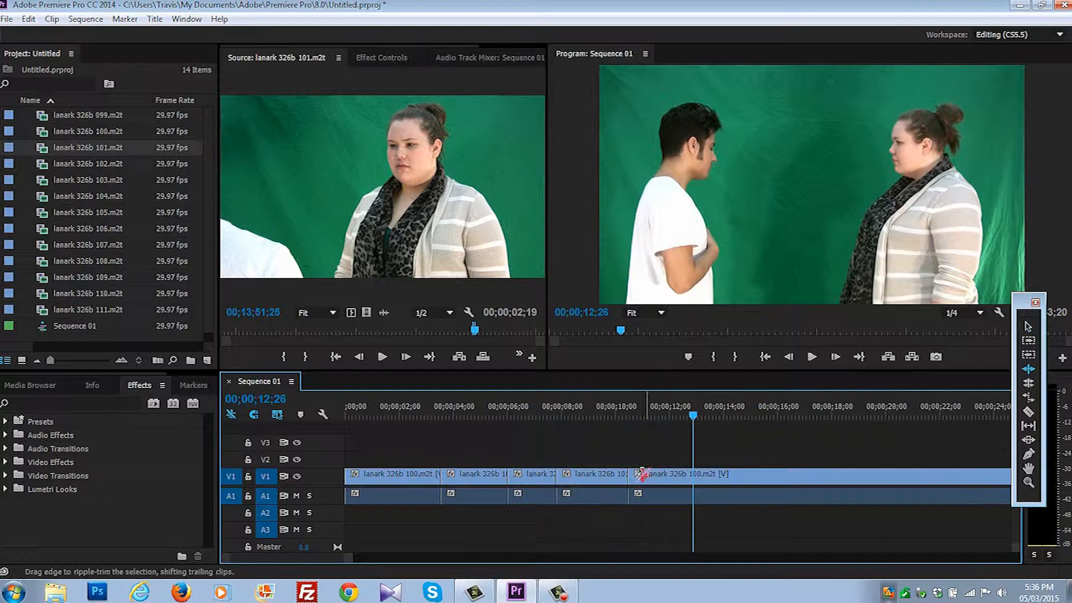
drag(634, 474, 691, 467)
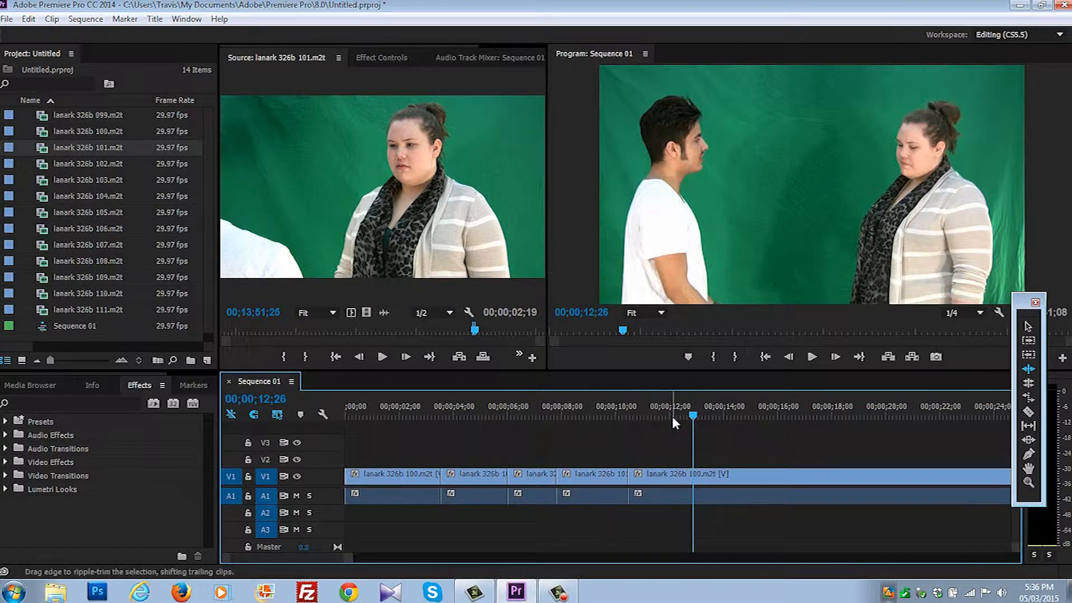
drag(661, 413, 615, 416)
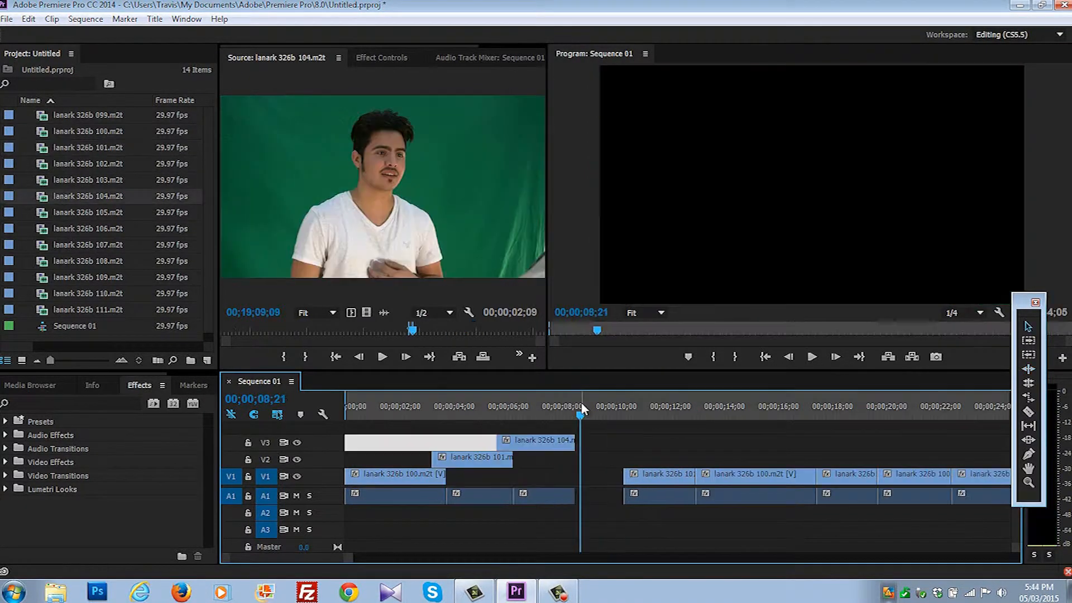
Step: Mark the sequence's Out point at the end of the lanark 326b 104.m2t clip on V3
key(o)
mouse_move(581, 415)
mouse_down()
mouse_move(632, 414)
mouse_move(578, 406)
mouse_up()
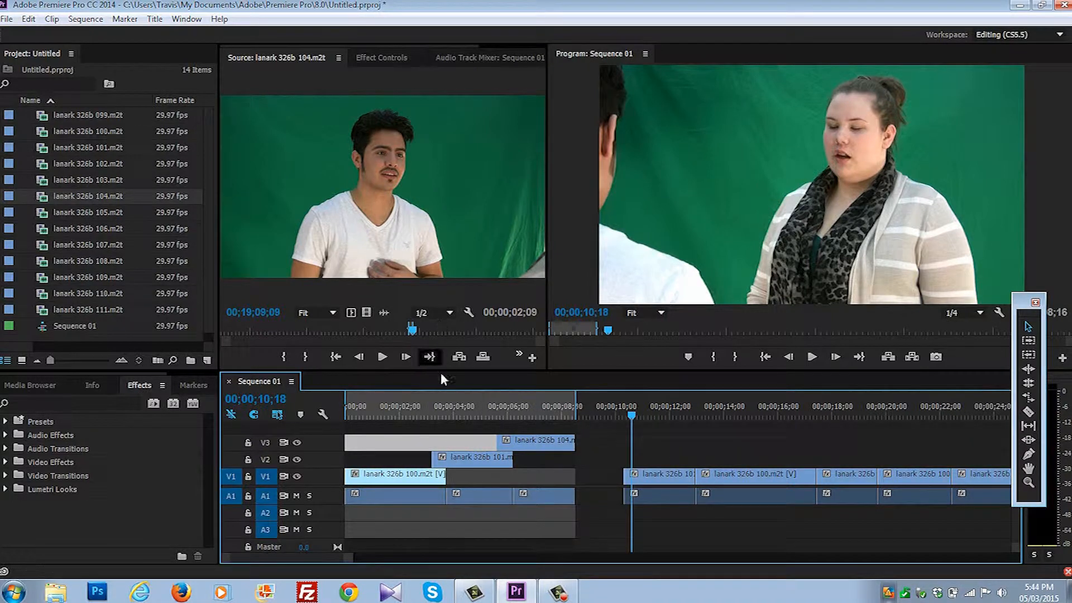
Step: Open the media export settings for the marked range and set the format to Windows Media
click(7, 20)
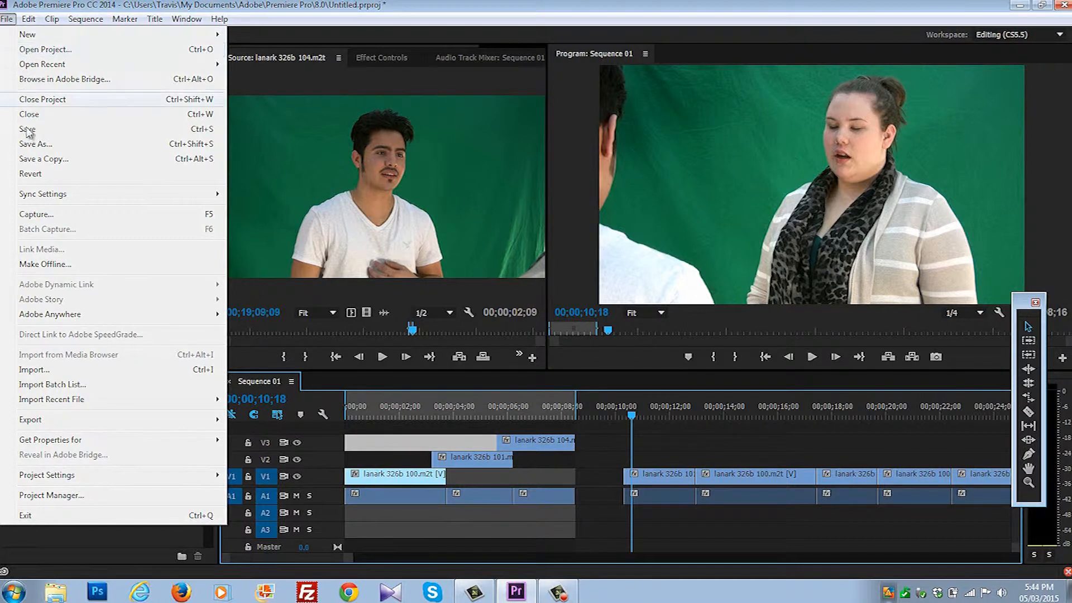
mouse_move(142, 425)
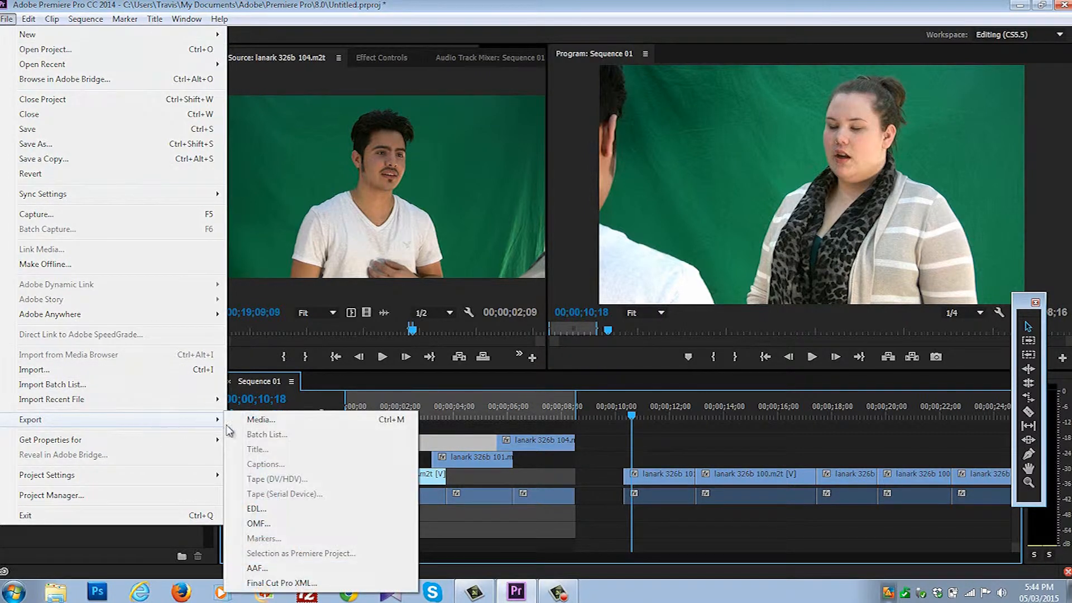
click(258, 419)
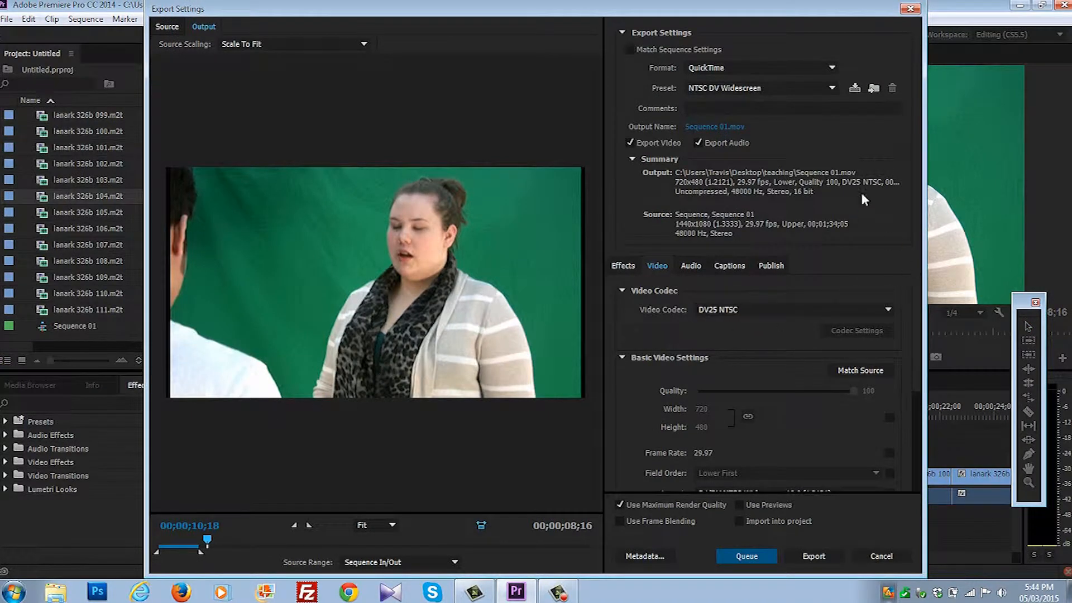
click(832, 67)
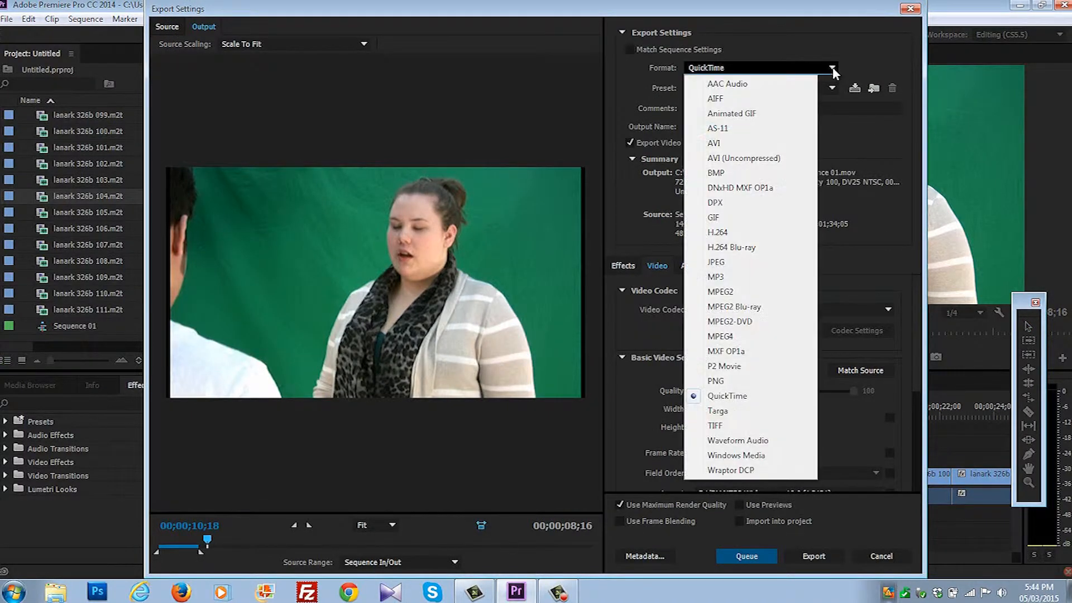
click(743, 456)
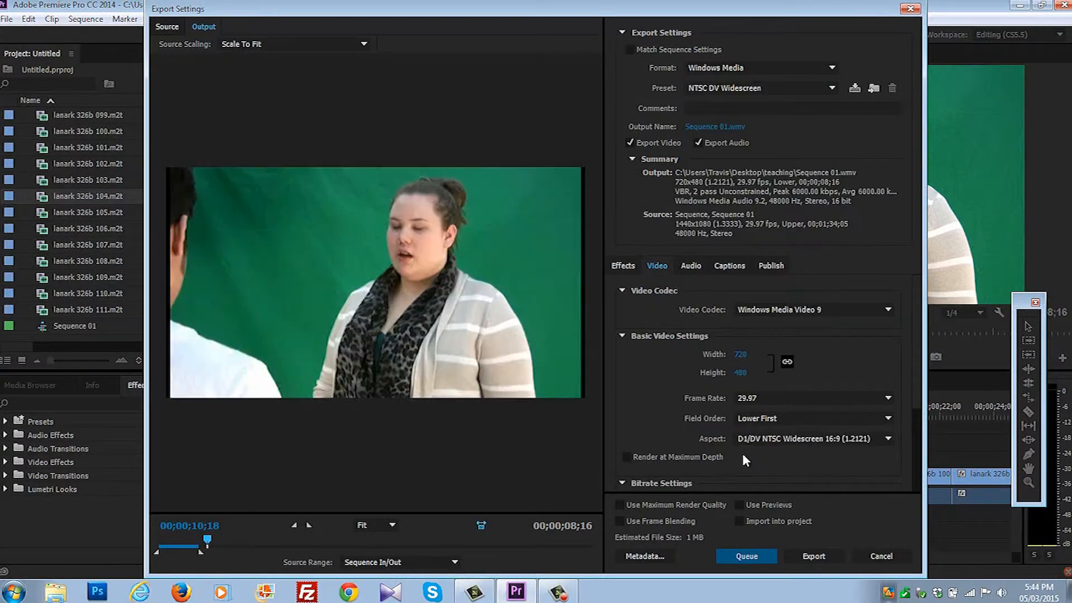
Step: Set the export video width to 1920 with width and height linked
click(744, 356)
click(806, 351)
click(786, 362)
click(787, 364)
click(742, 355)
text(1920)
key(Return)
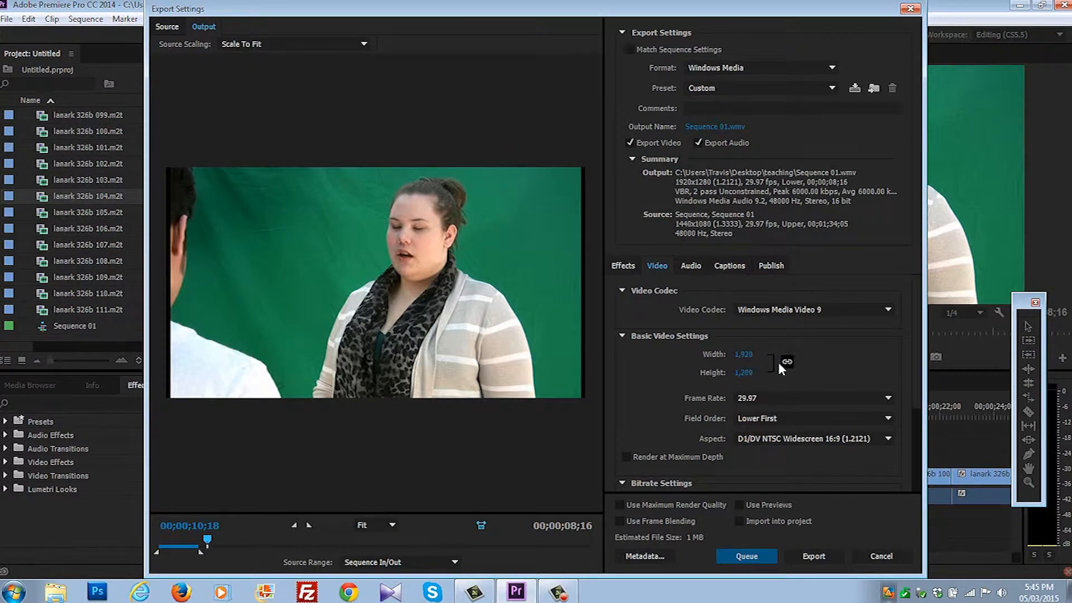
Step: Set the export video height to 1080 and the pixel aspect to Square Pixels (1.0)
click(750, 373)
text(1)
key(Return)
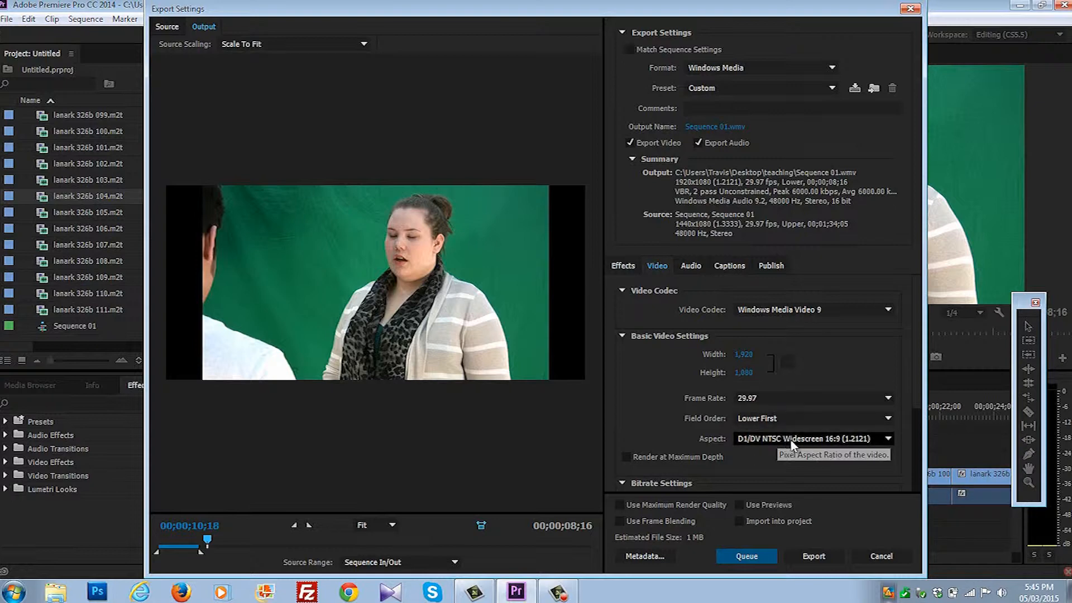
click(881, 441)
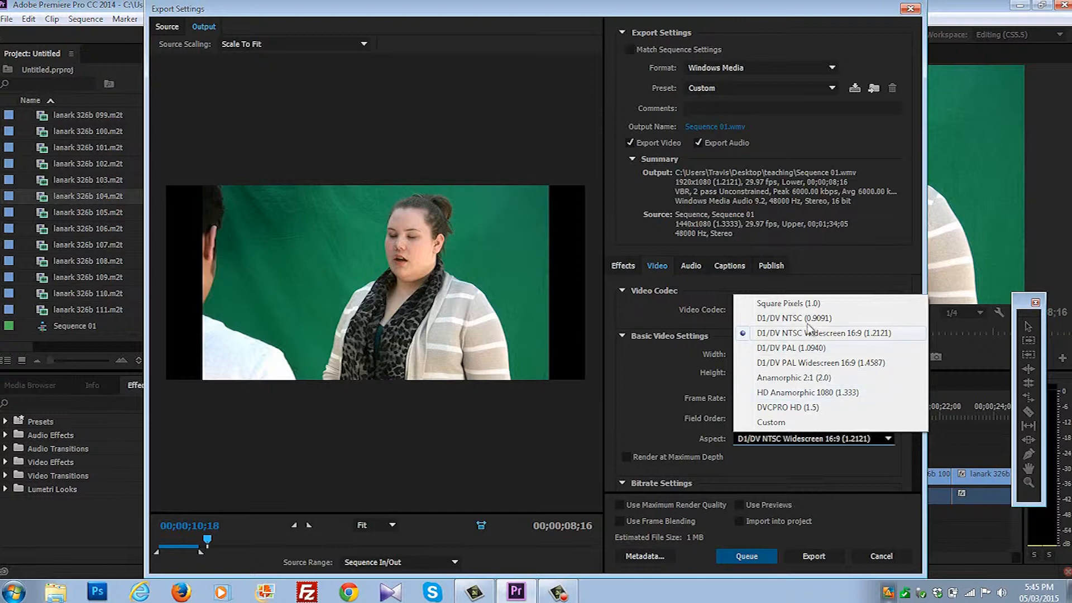
click(810, 304)
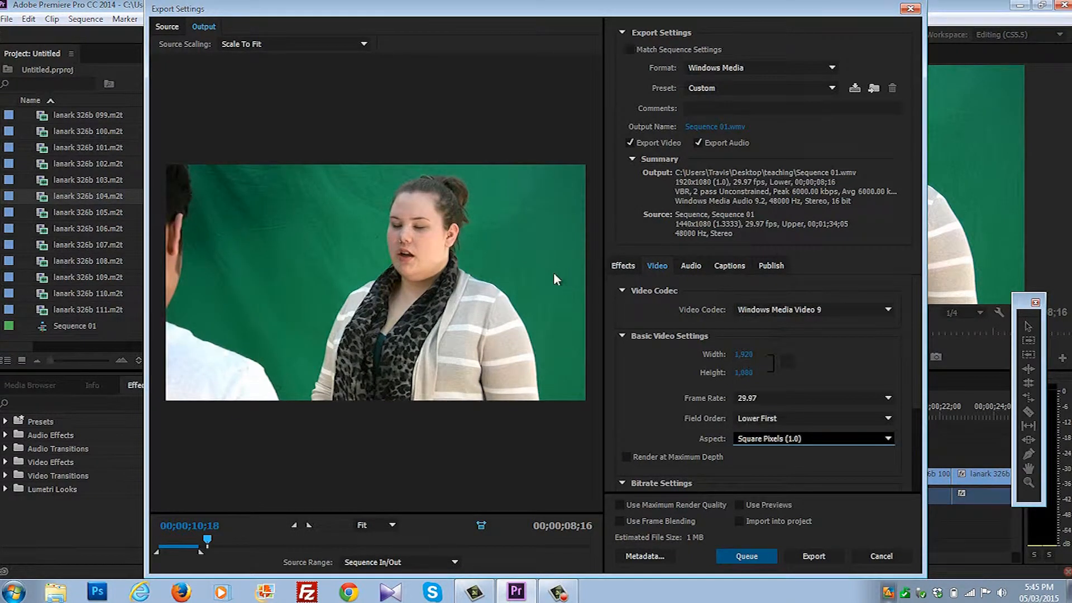
Step: Compare the preview using D1/DV NTSC Widescreen 16:9 (1.2121) pixel aspect and return the setting to Square Pixels (1.0)
click(888, 439)
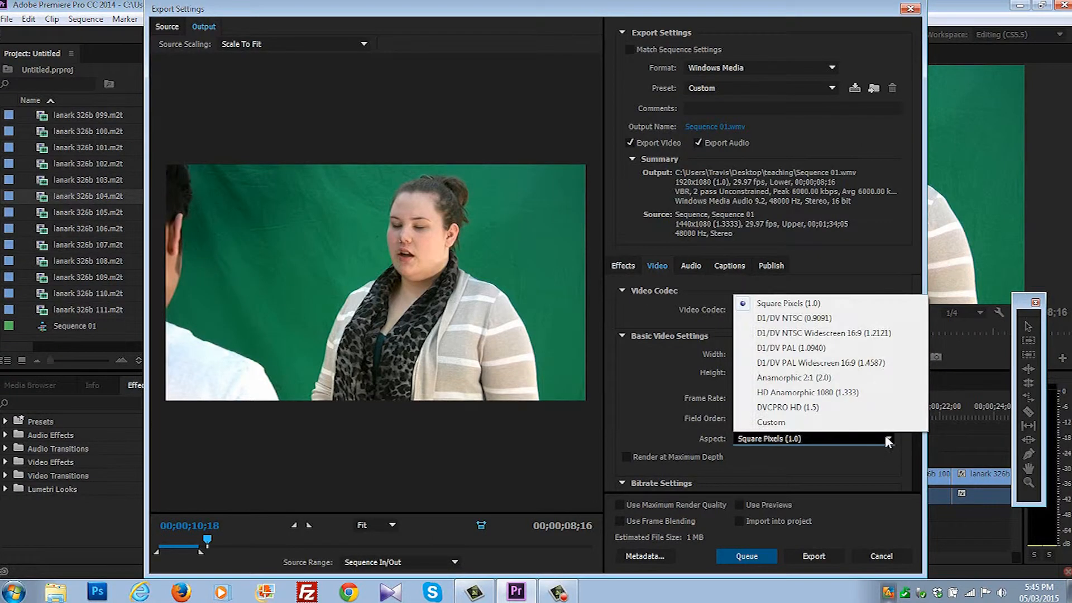
click(845, 334)
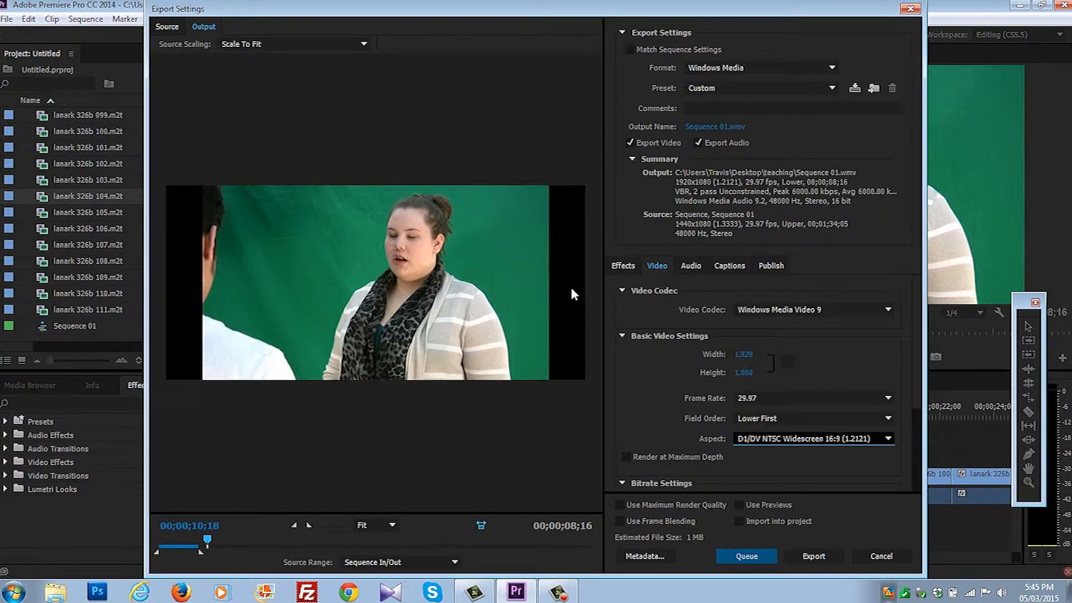
click(888, 440)
click(831, 304)
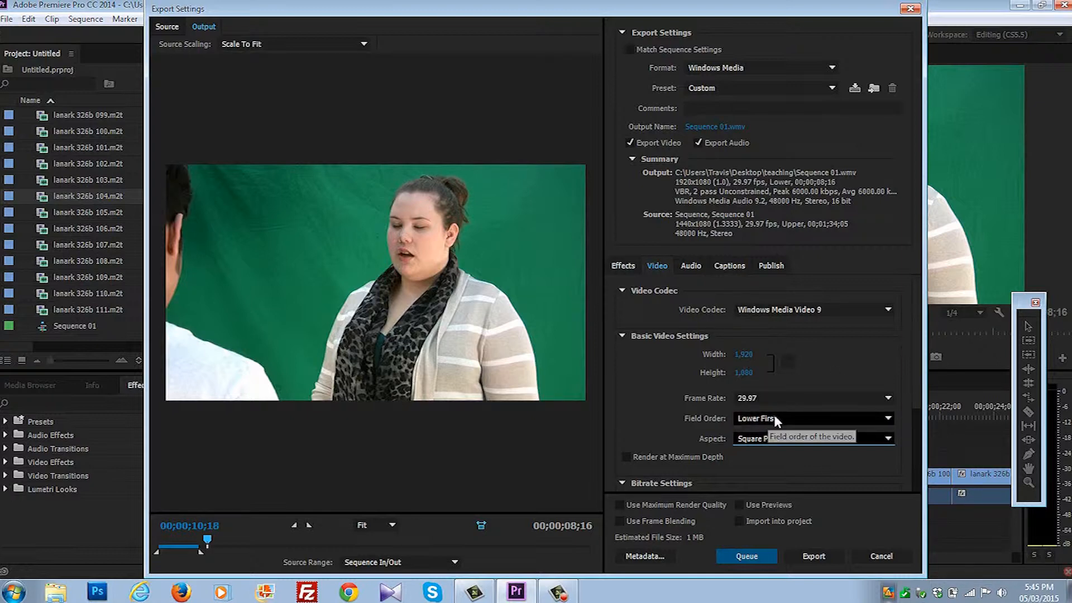
Step: Set the export field order to Upper First and enable Render at Maximum Depth
click(889, 418)
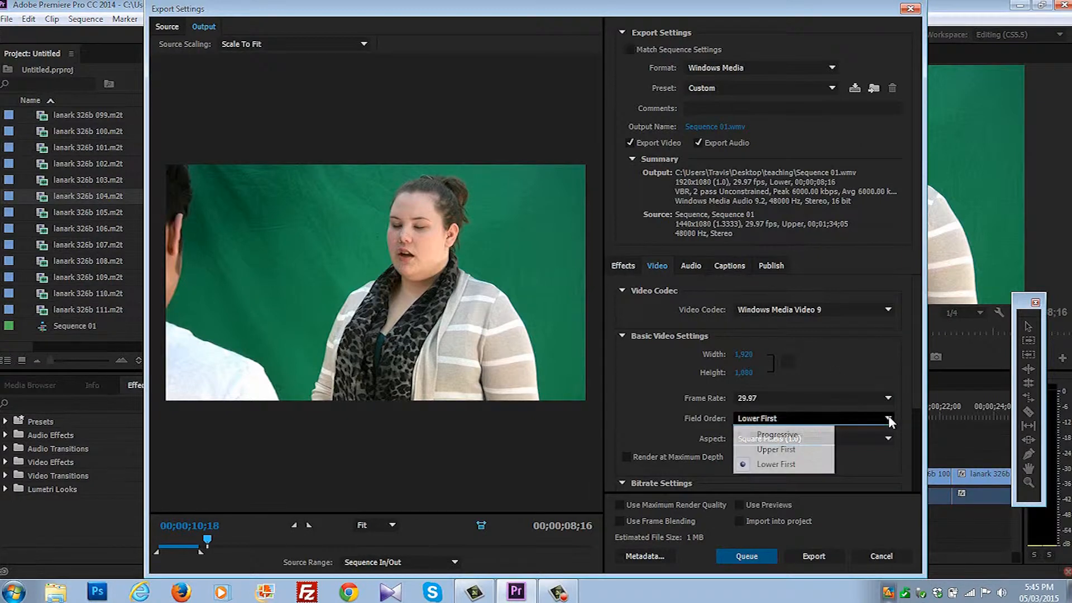
click(815, 450)
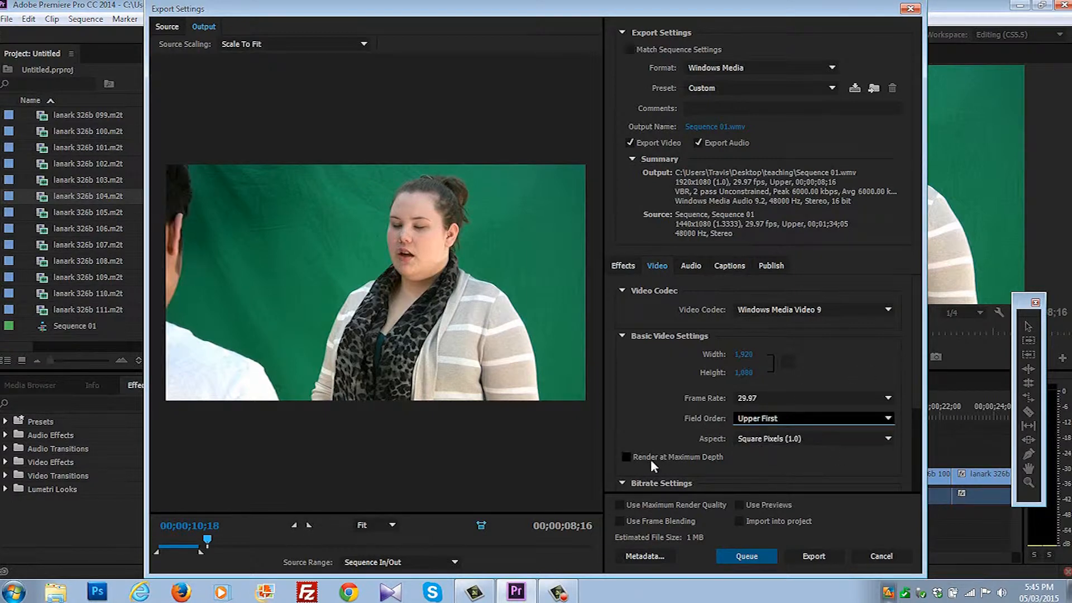
click(628, 456)
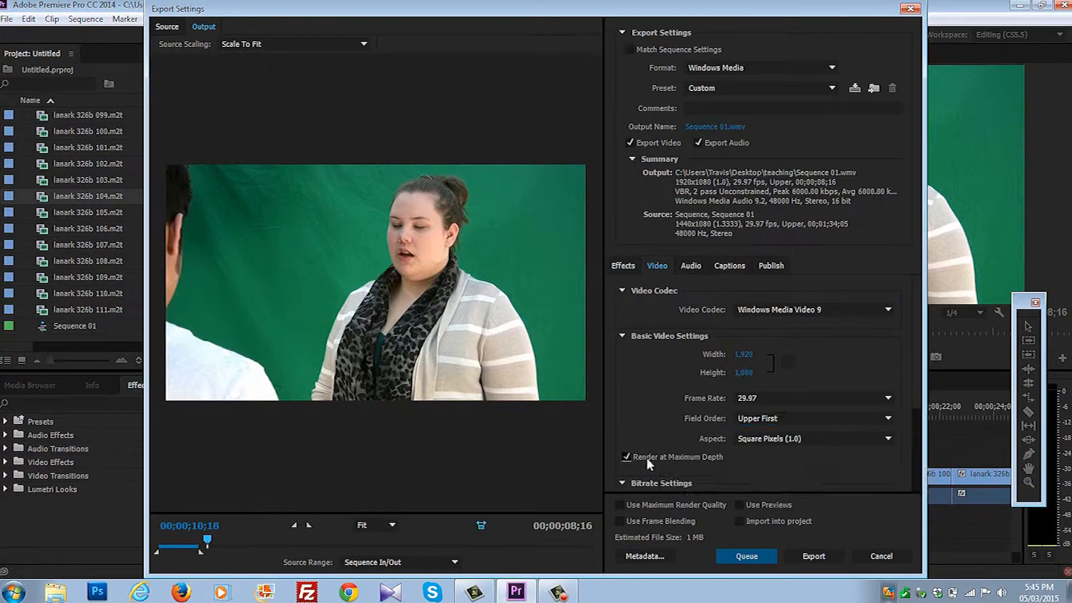
Step: Raise the average video bitrate to 10,000 kbps and enable Use Maximum Render Quality
drag(915, 363, 924, 454)
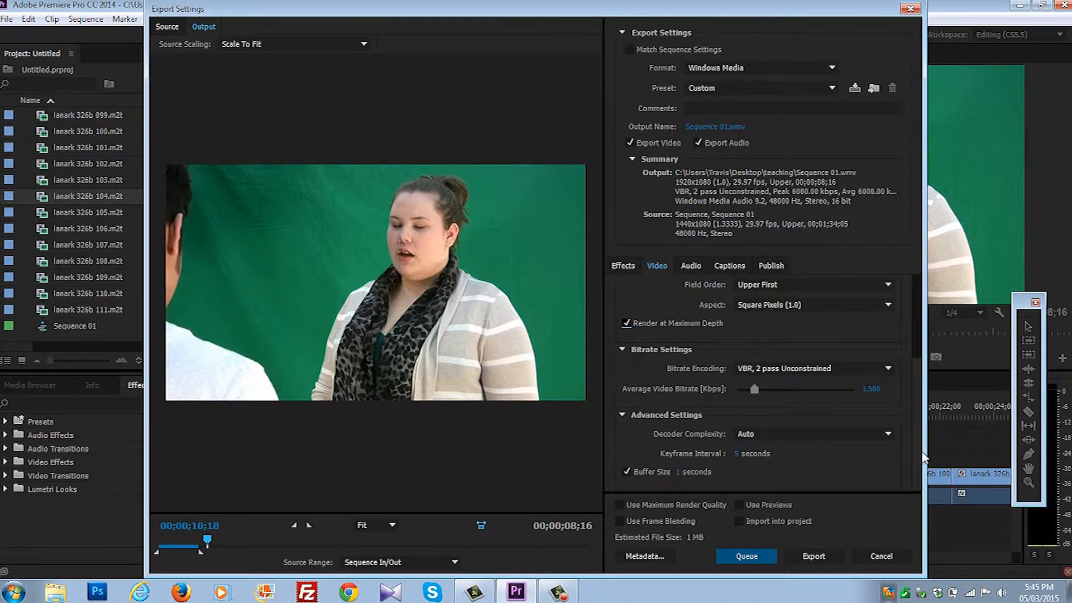
click(871, 391)
drag(756, 390, 769, 394)
drag(853, 388, 874, 391)
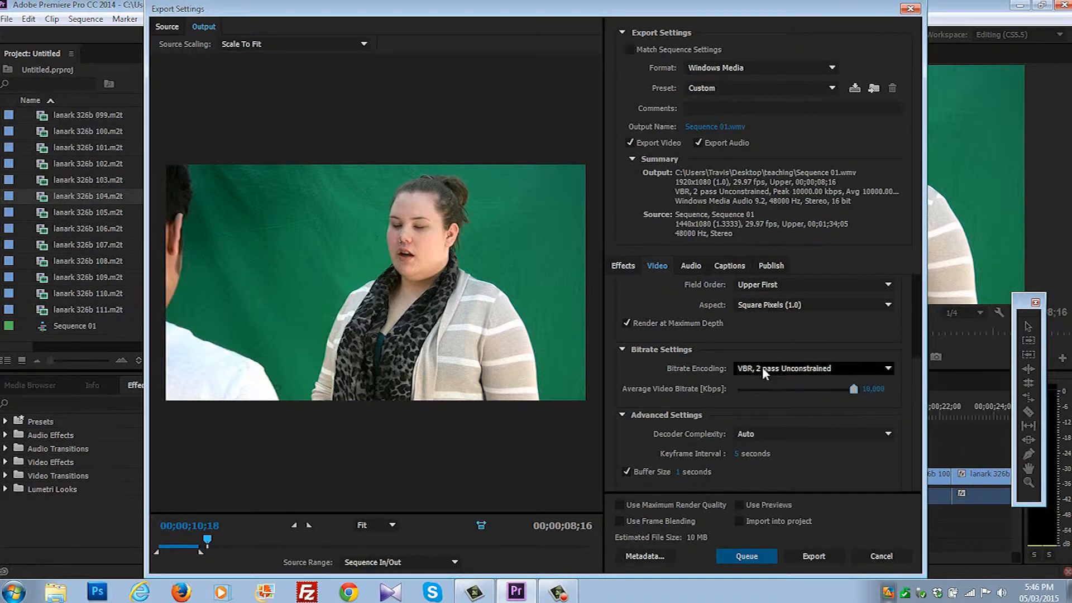
click(889, 369)
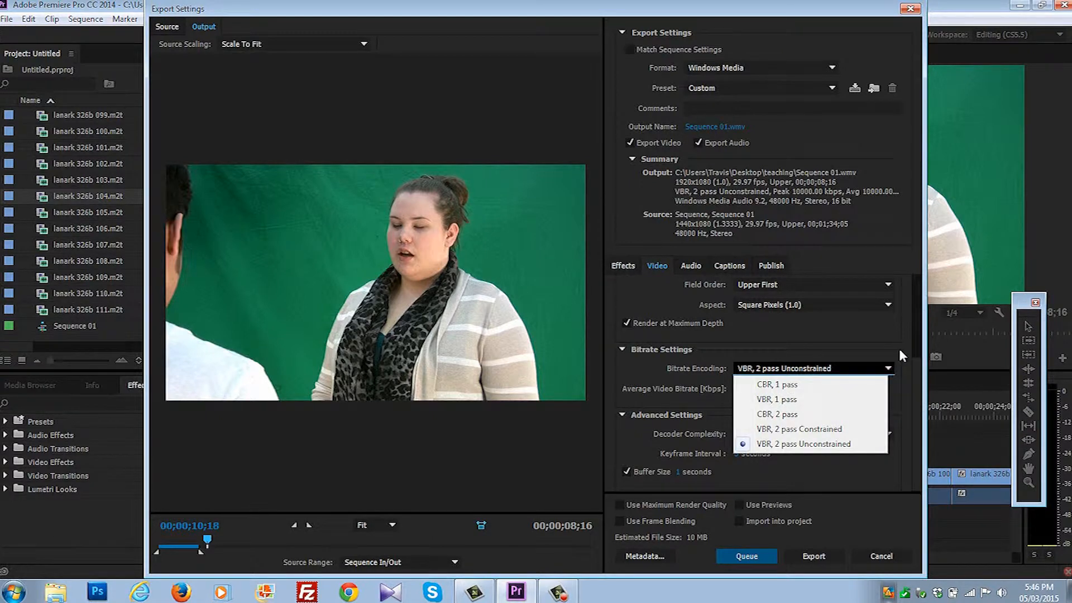
click(898, 355)
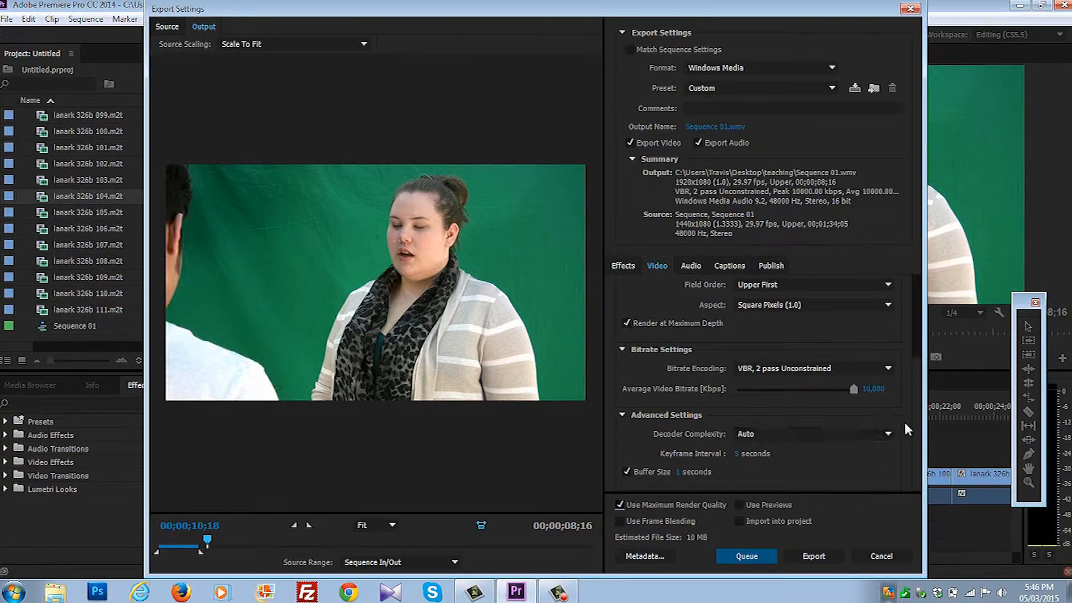
scroll(913, 413, up, 5)
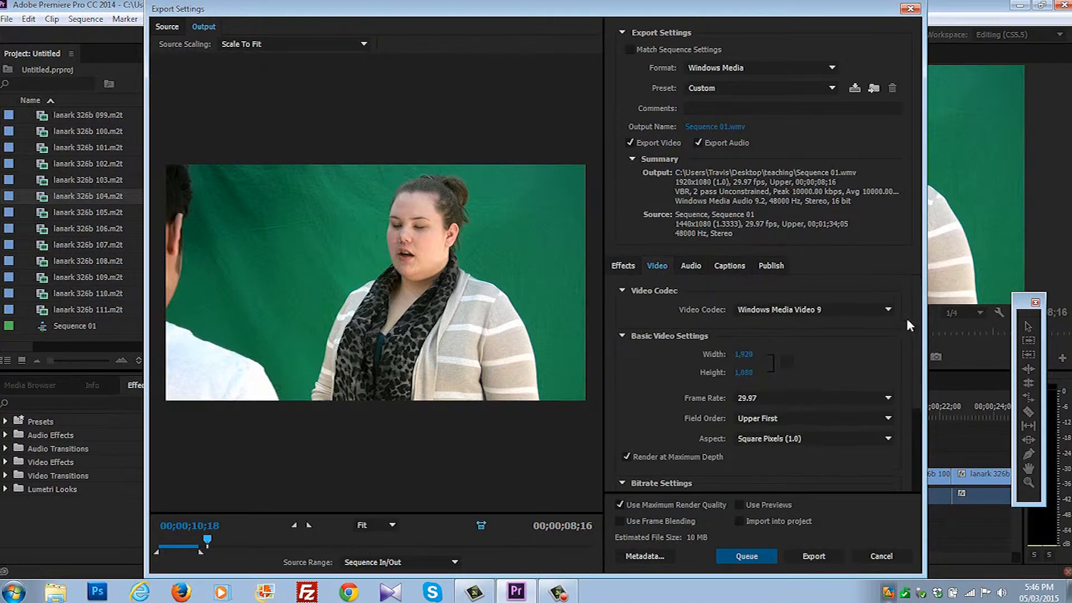
Step: Set the bitrate of the exported audio to 192 kbps
click(691, 267)
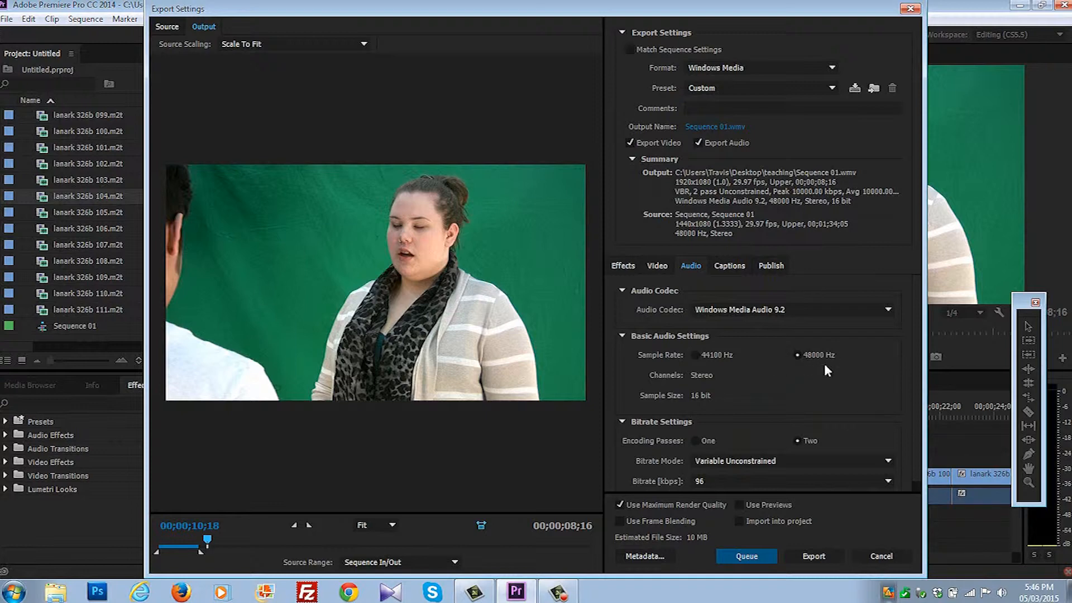
drag(918, 374, 918, 386)
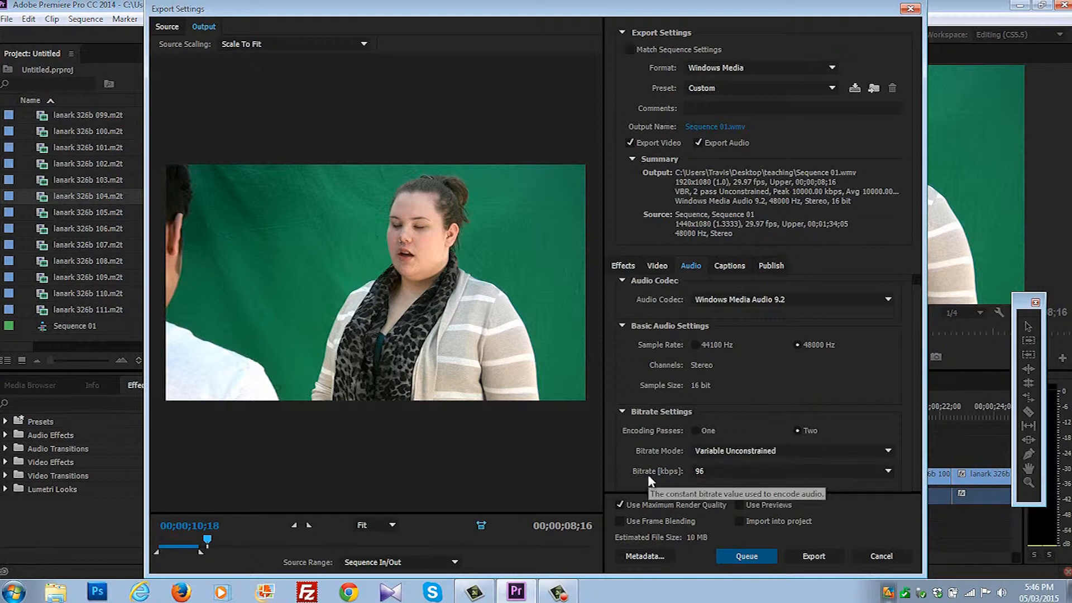
click(883, 473)
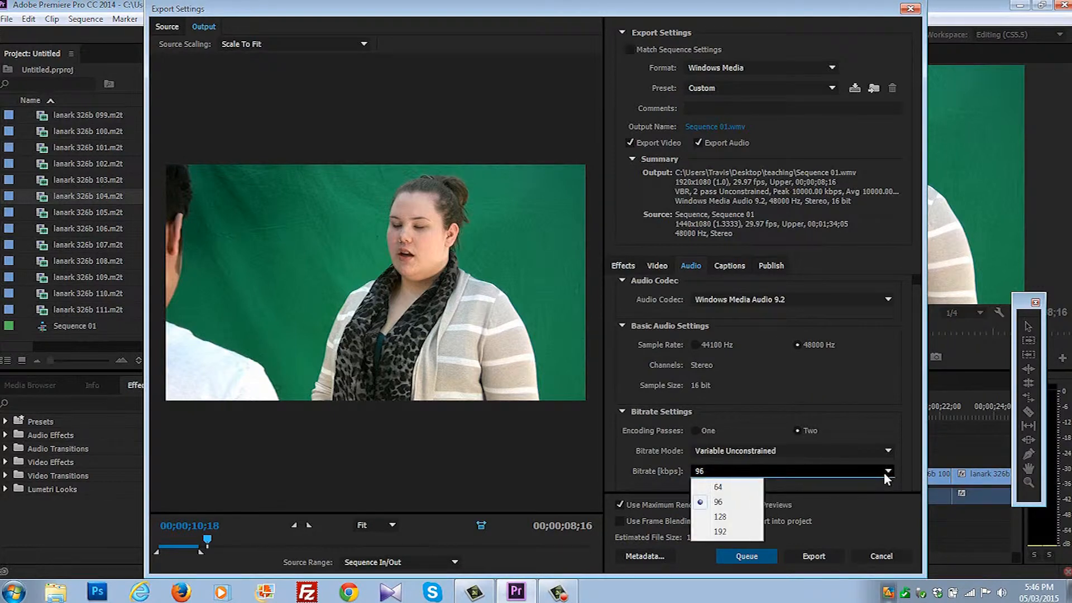
click(747, 534)
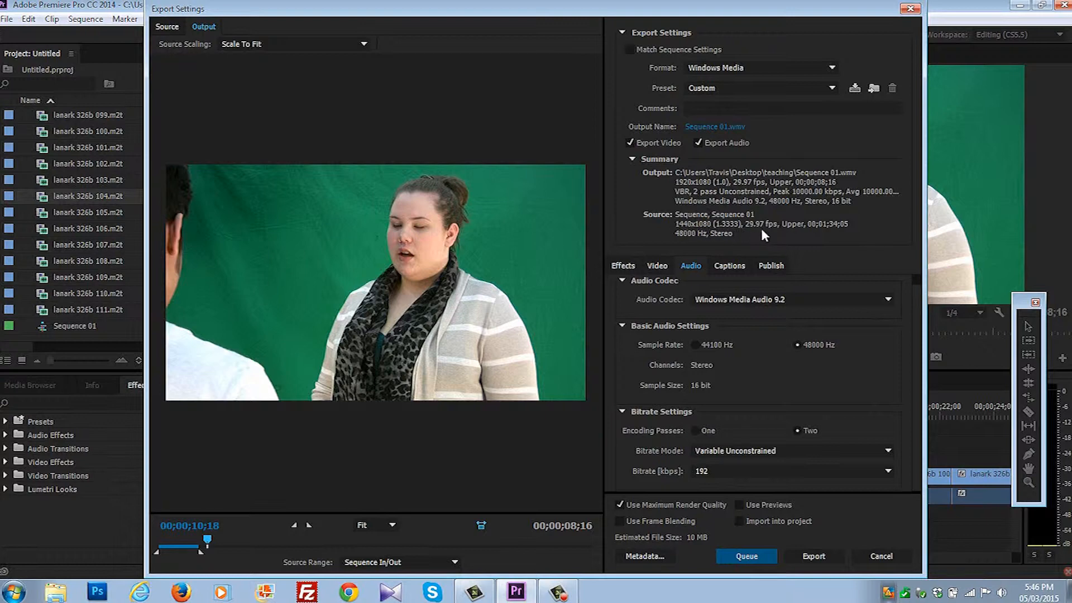
Step: Choose the teaching\Video folder for the output and name the file with the two actors' first names plus "in Love but Hiding it from each other"
click(720, 127)
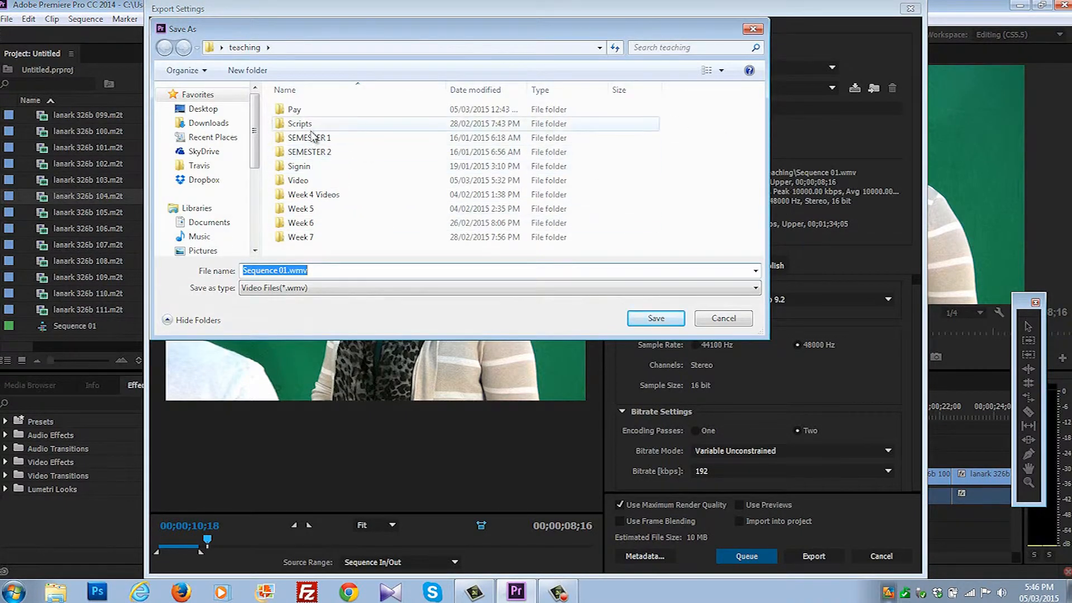
double_click(299, 181)
click(289, 271)
click(290, 270)
click(288, 270)
drag(287, 269, 231, 271)
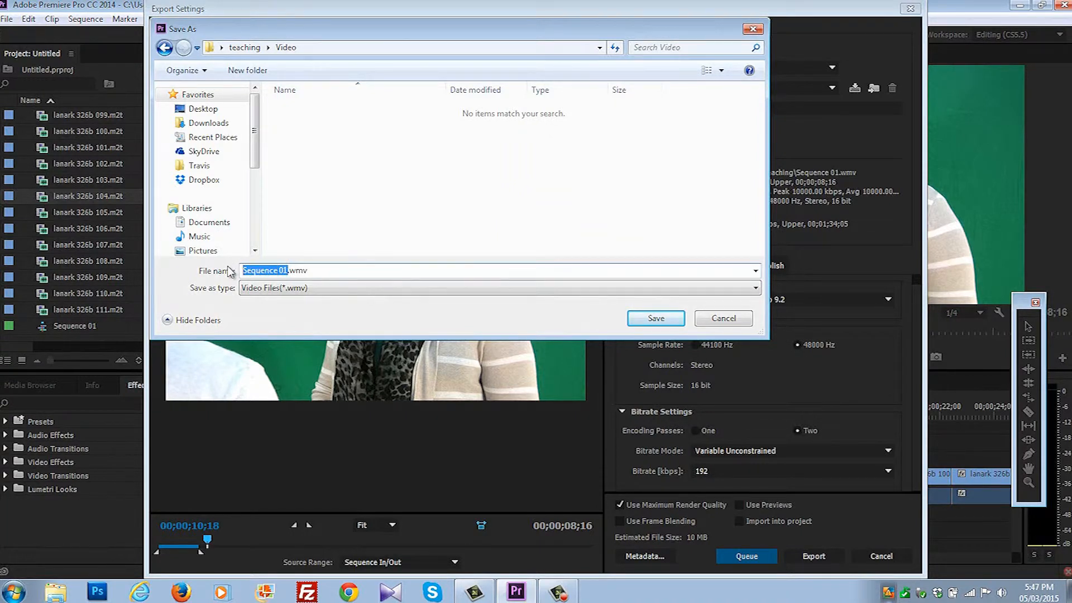
text(Jader)
text( and Jenn)
text(a in Lo)
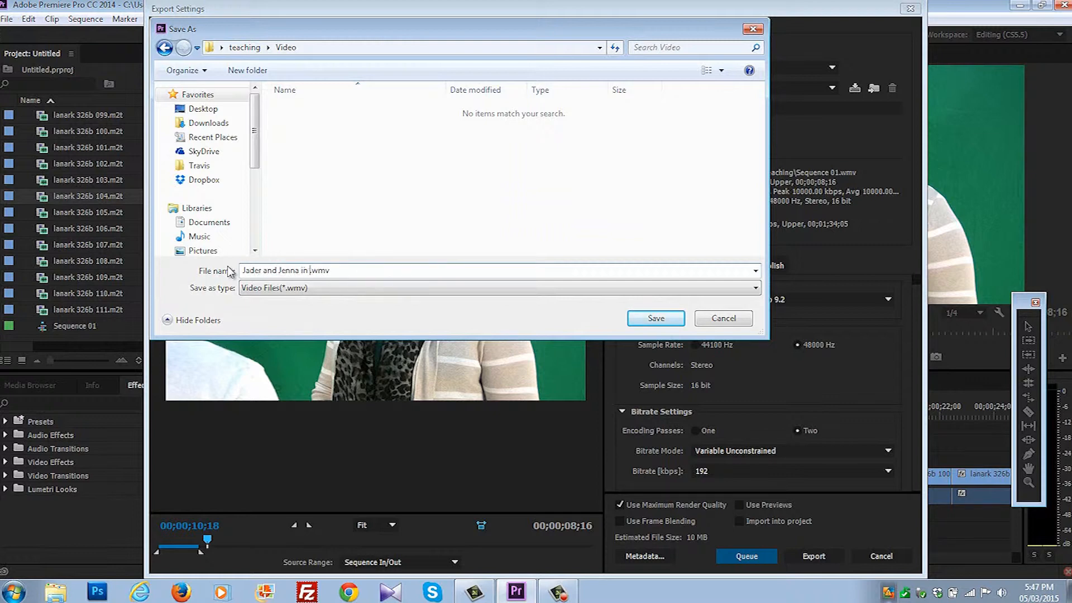
text(ve but Hiding it from each other)
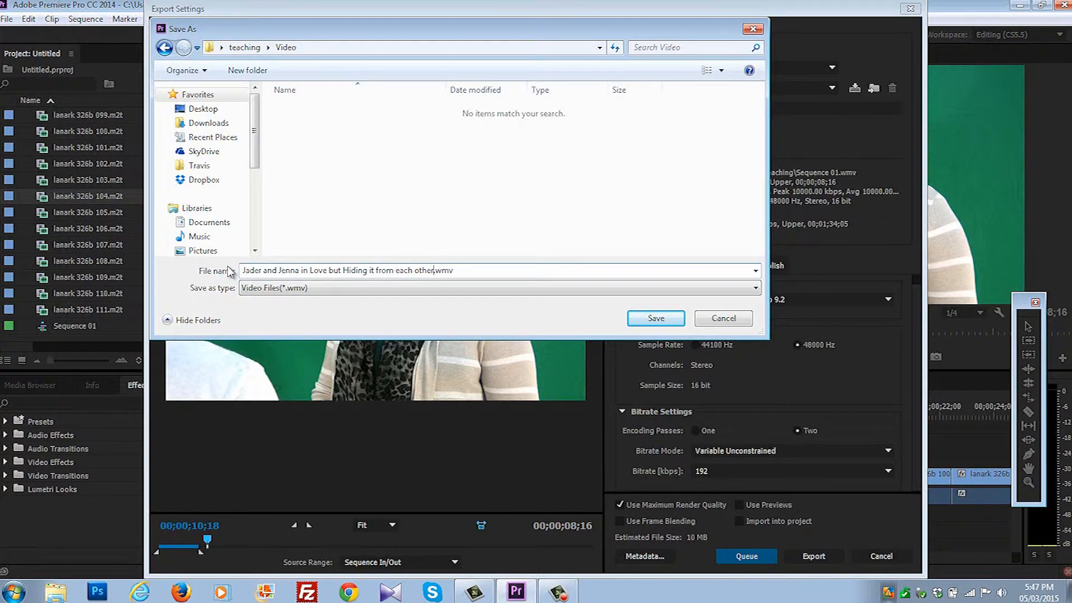
Step: Extend the output file name with "and not willing to express how they really feel" and save it
text( and not w)
text(illing to )
text(express)
text( how the)
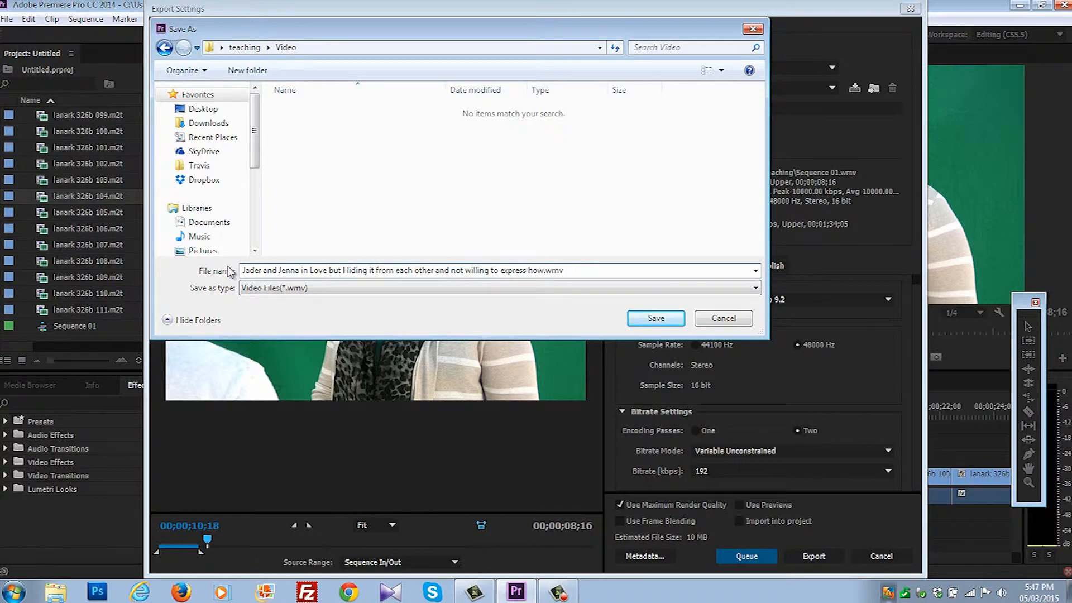
text(y really feel)
click(656, 318)
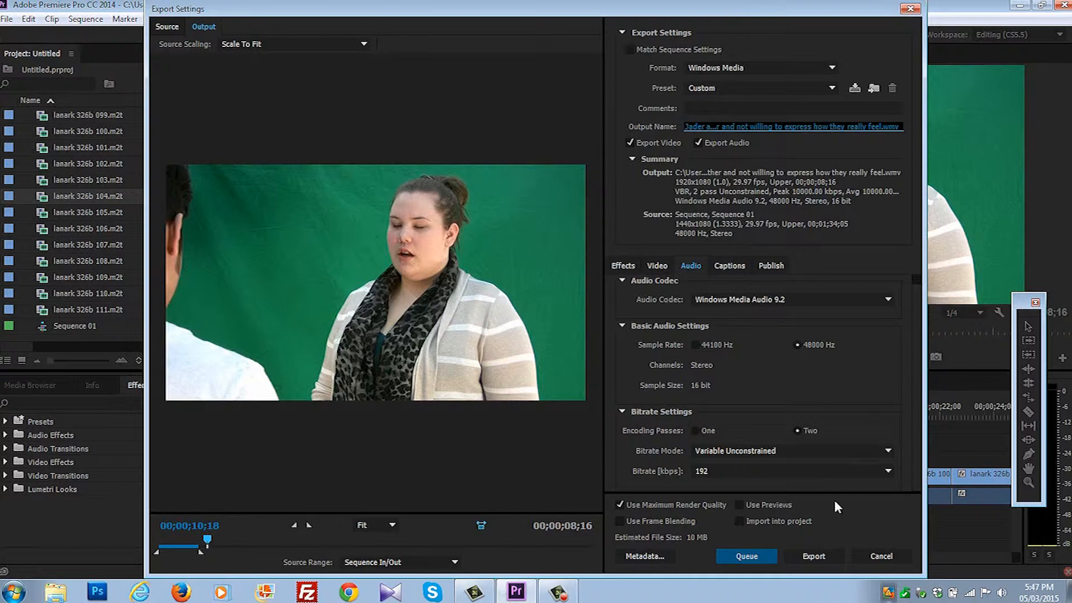
Step: Export the marked range directly with the configured Windows Media settings
drag(796, 9, 765, 10)
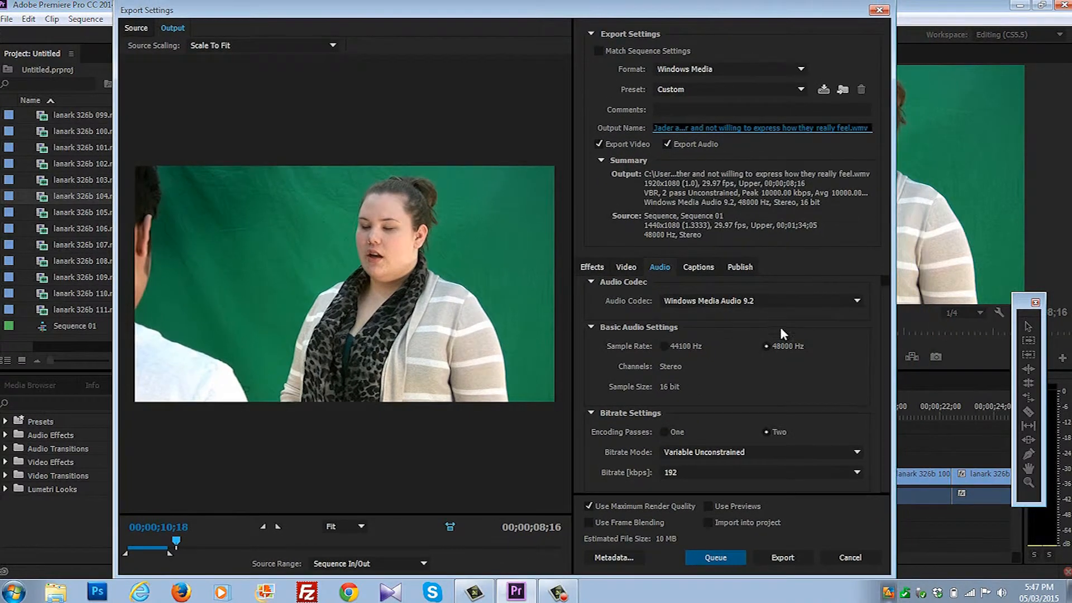
click(792, 551)
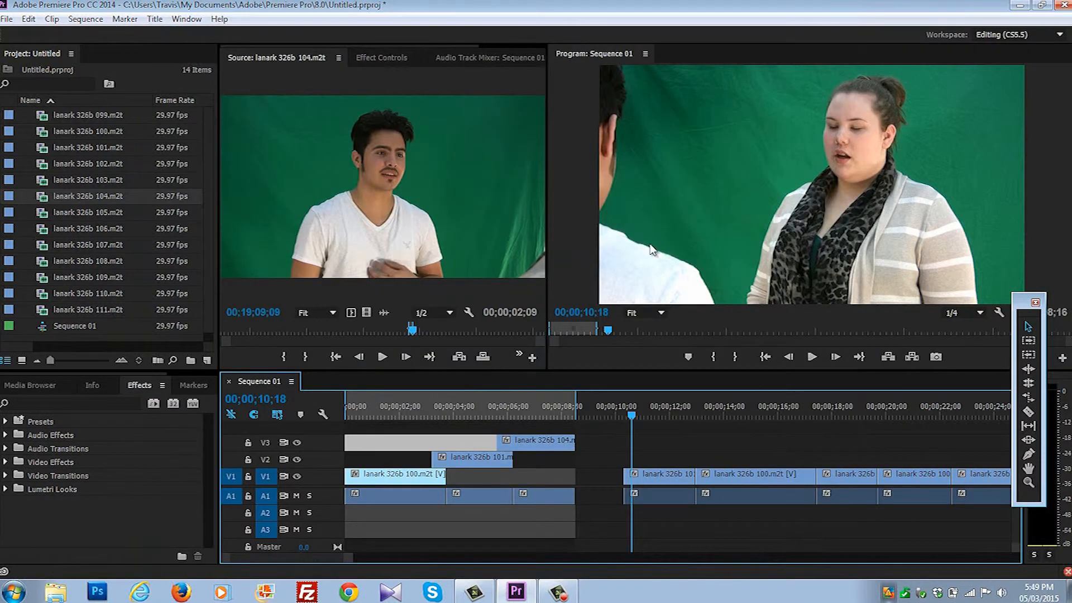
Step: Save the project under a new name made of the two actors' first names in the Desktop\teaching\Video folder
click(7, 19)
click(35, 144)
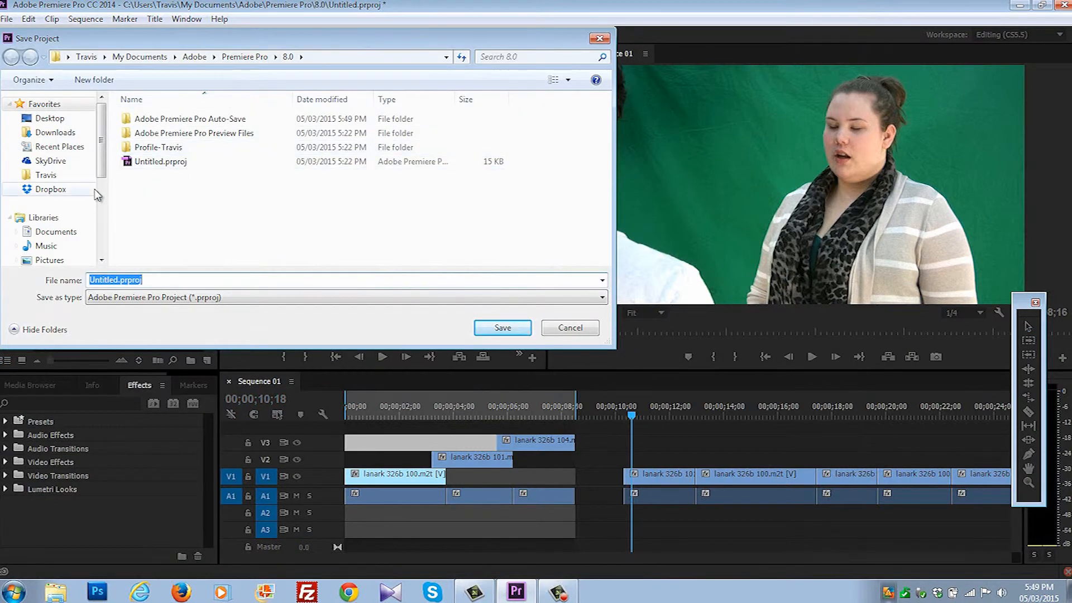
mouse_move(103, 156)
mouse_down()
mouse_move(103, 192)
mouse_move(102, 149)
mouse_up()
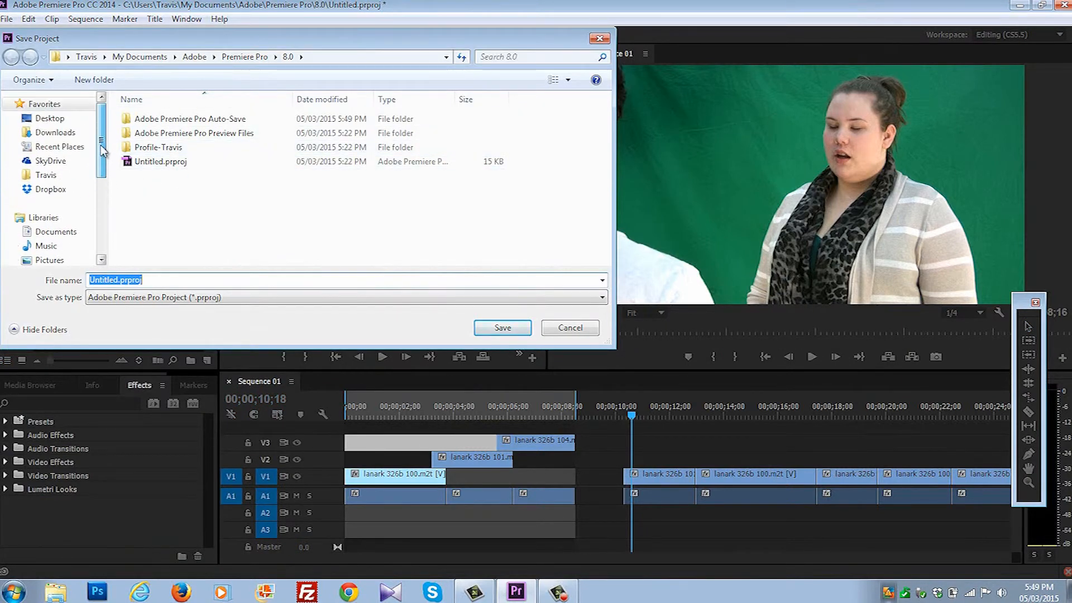
click(49, 119)
drag(604, 117, 611, 246)
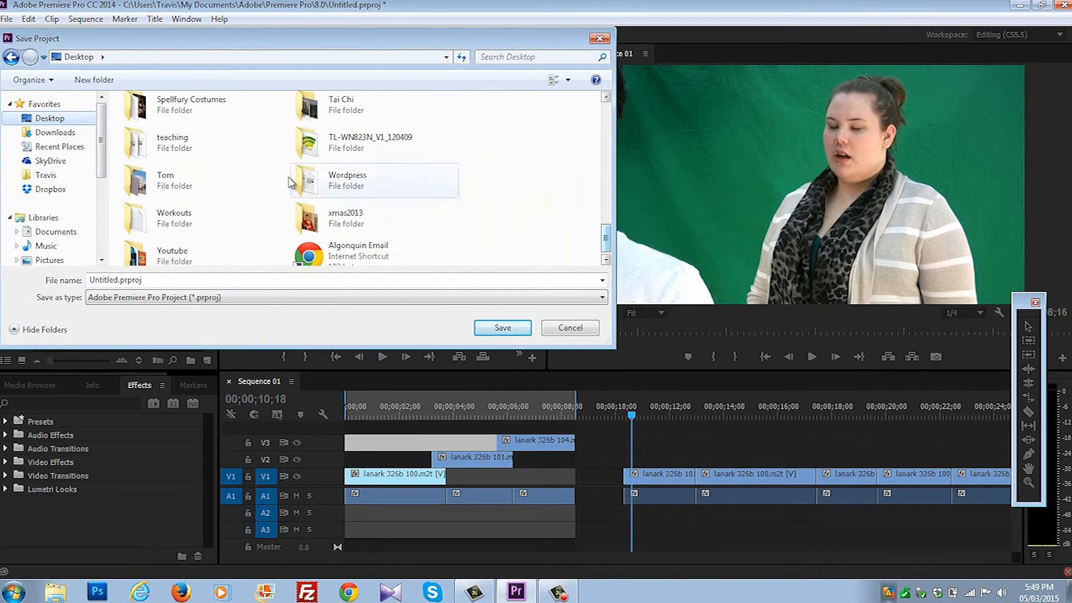
double_click(223, 154)
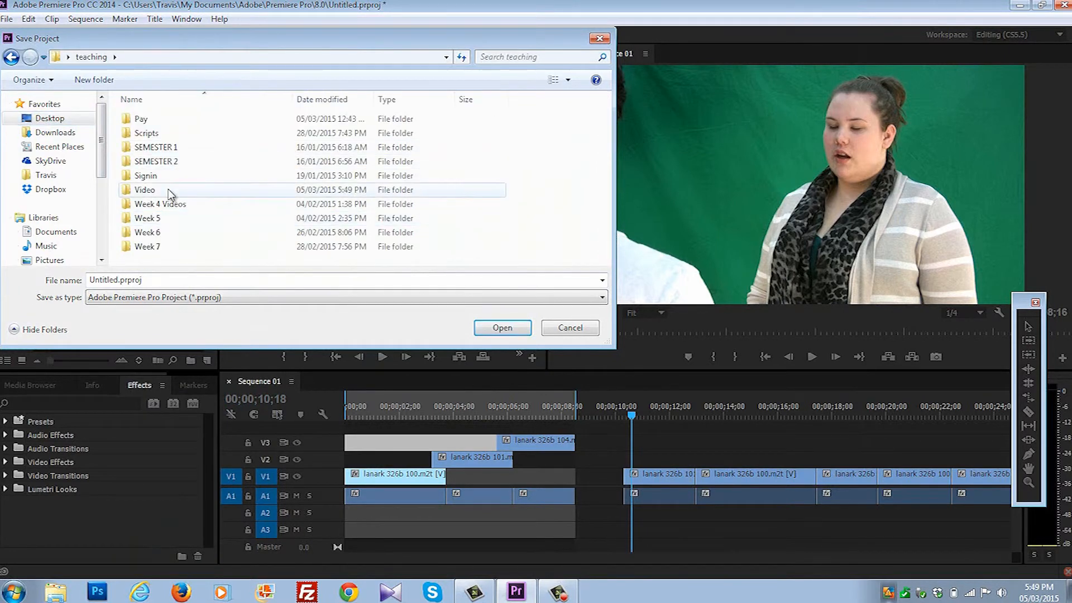
double_click(168, 190)
double_click(136, 280)
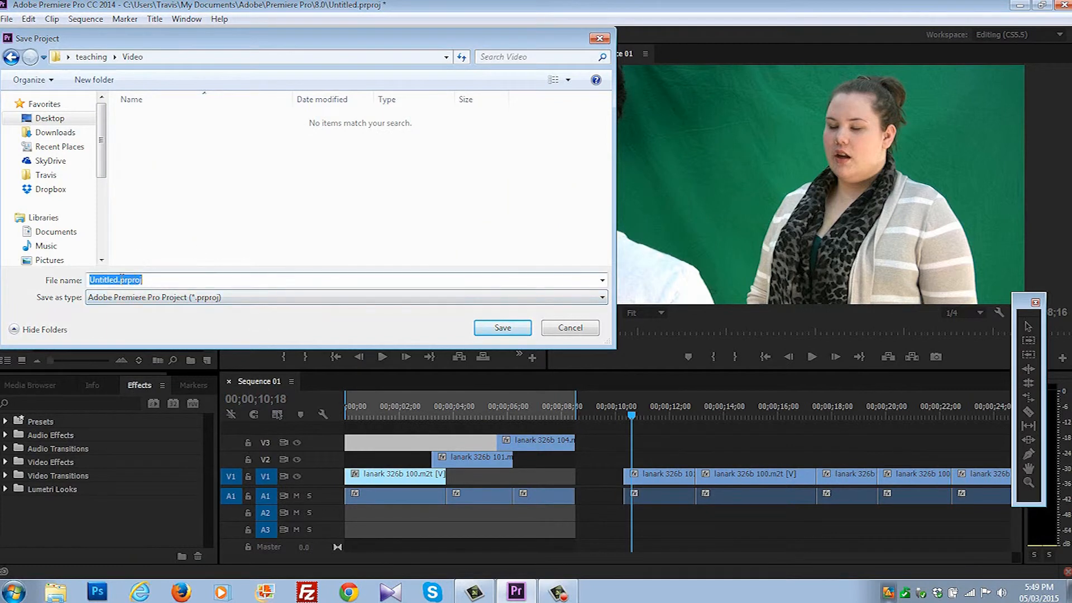
drag(119, 280, 70, 277)
text(jader and Jenna)
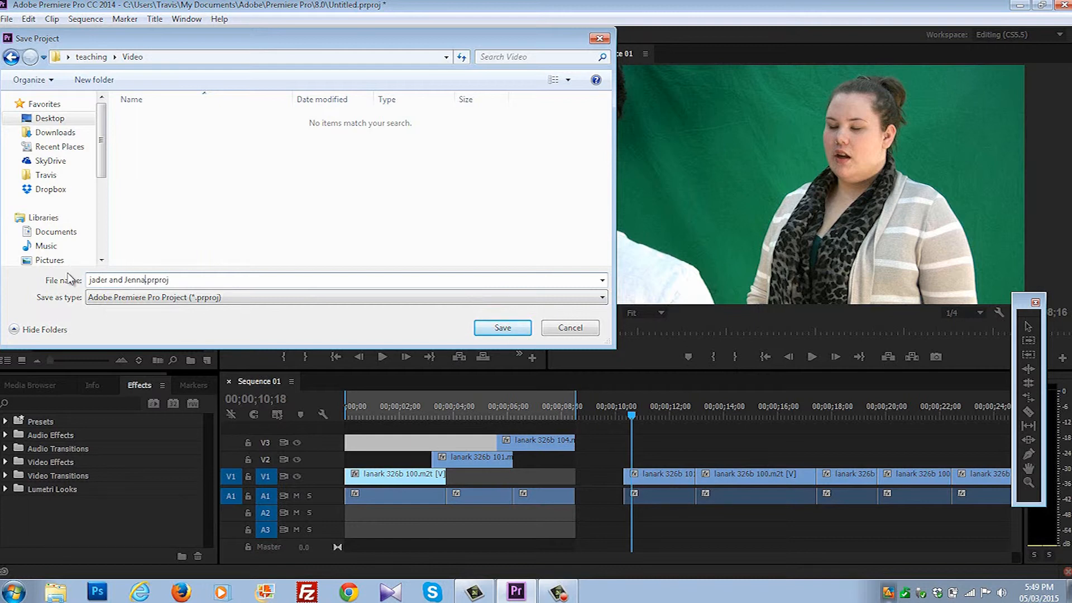
key(Return)
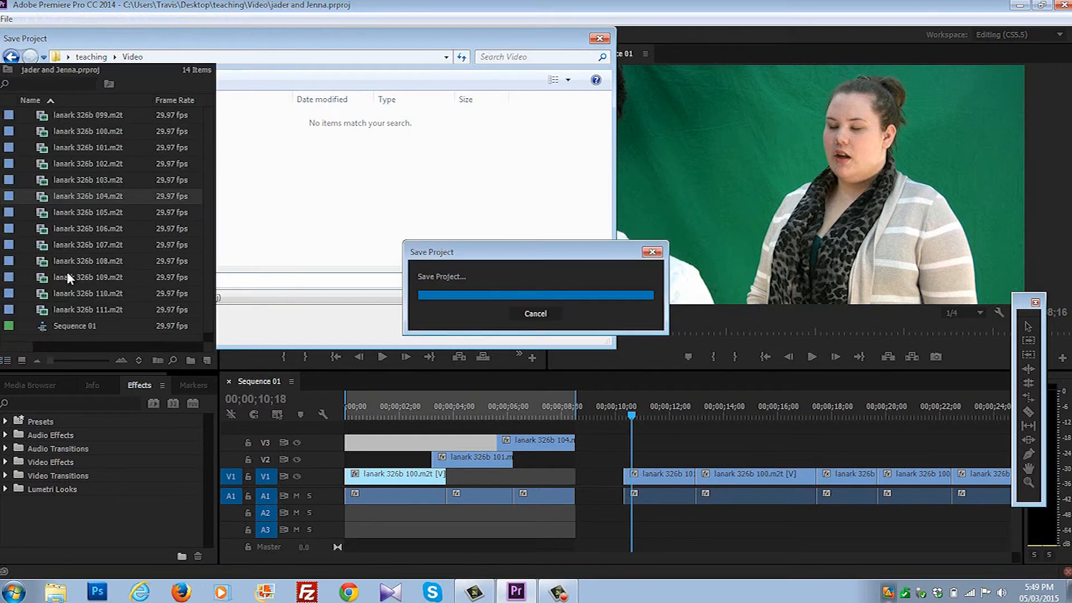
Step: Switch to Windows Explorer and open the Desktop\teaching\Video folder that holds the exported video and the saved project
click(56, 593)
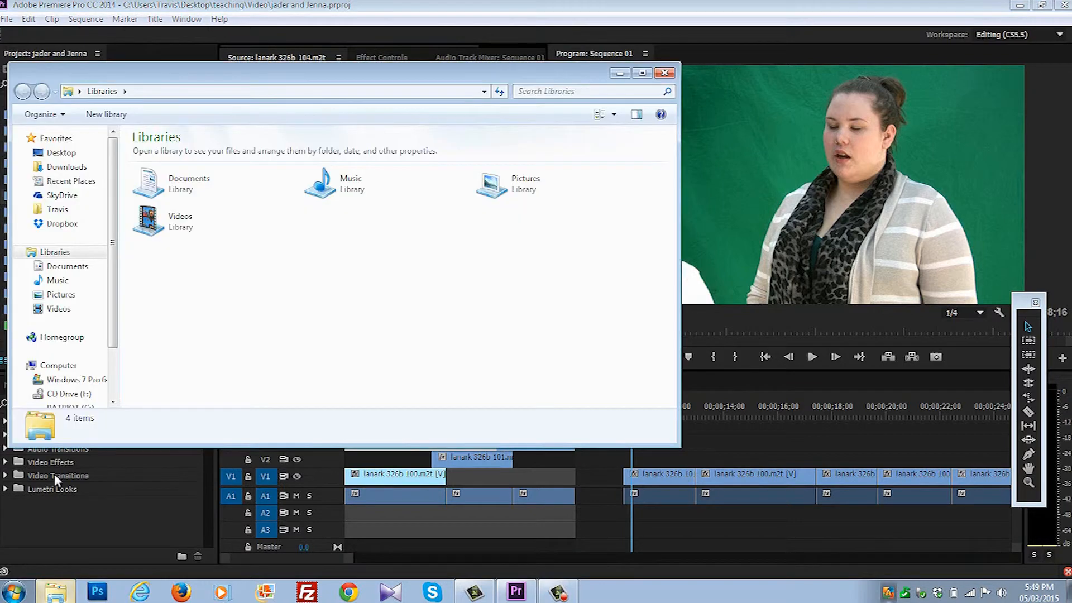
click(63, 153)
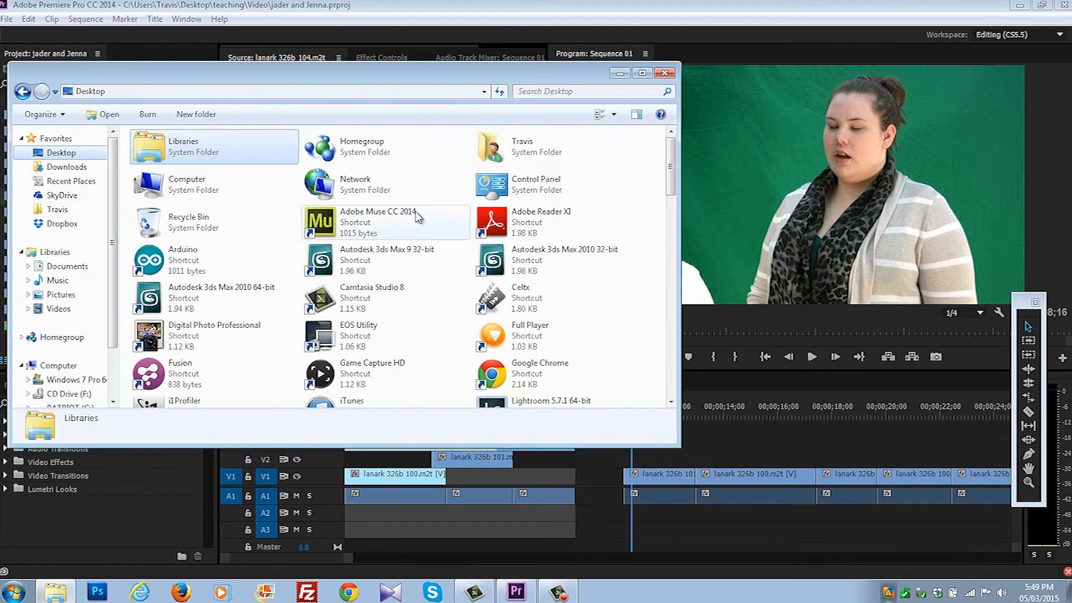
drag(670, 167, 680, 302)
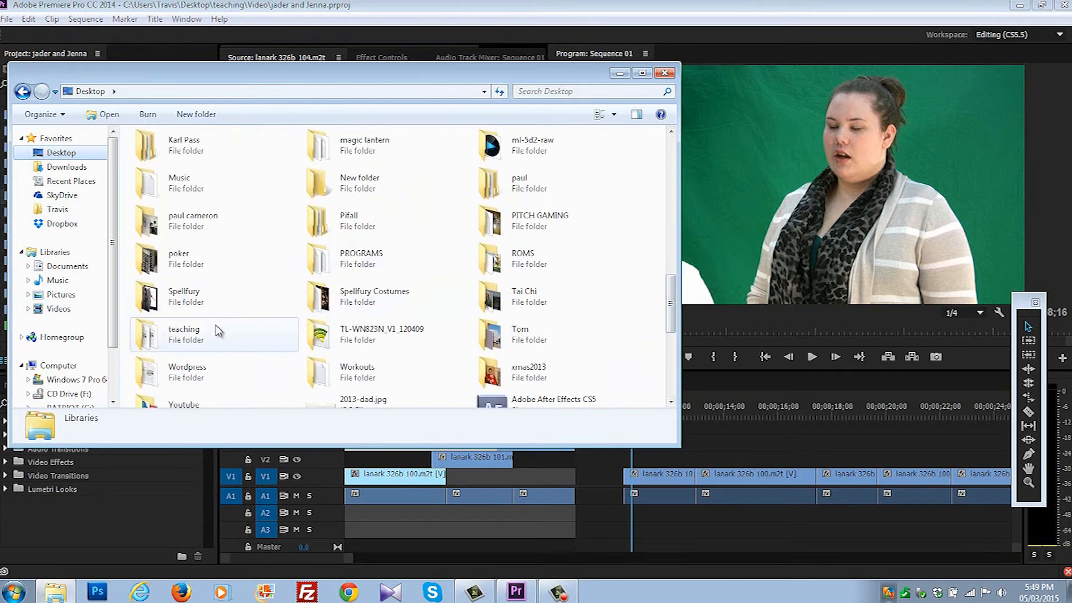
double_click(193, 337)
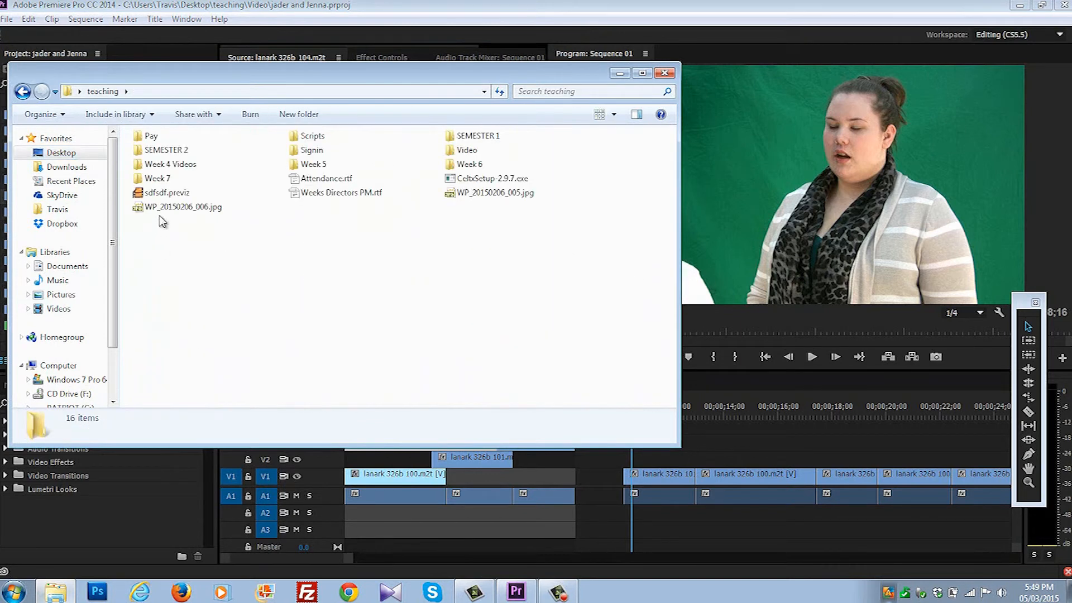
double_click(466, 151)
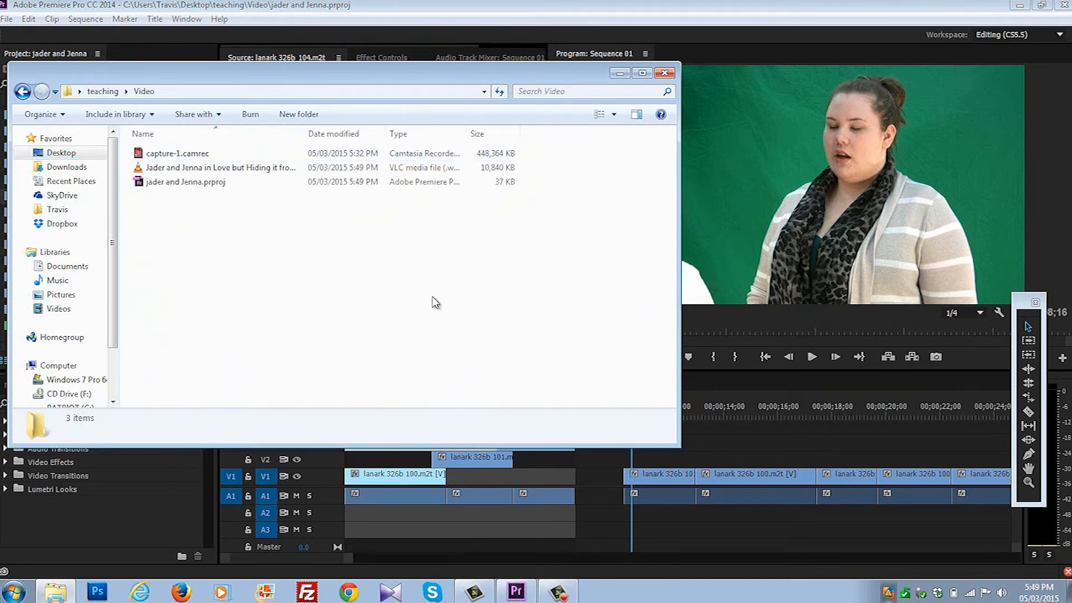
Step: Play the exported Windows Media video in VLC media player, replay it from the beginning and pause it near the start
double_click(224, 168)
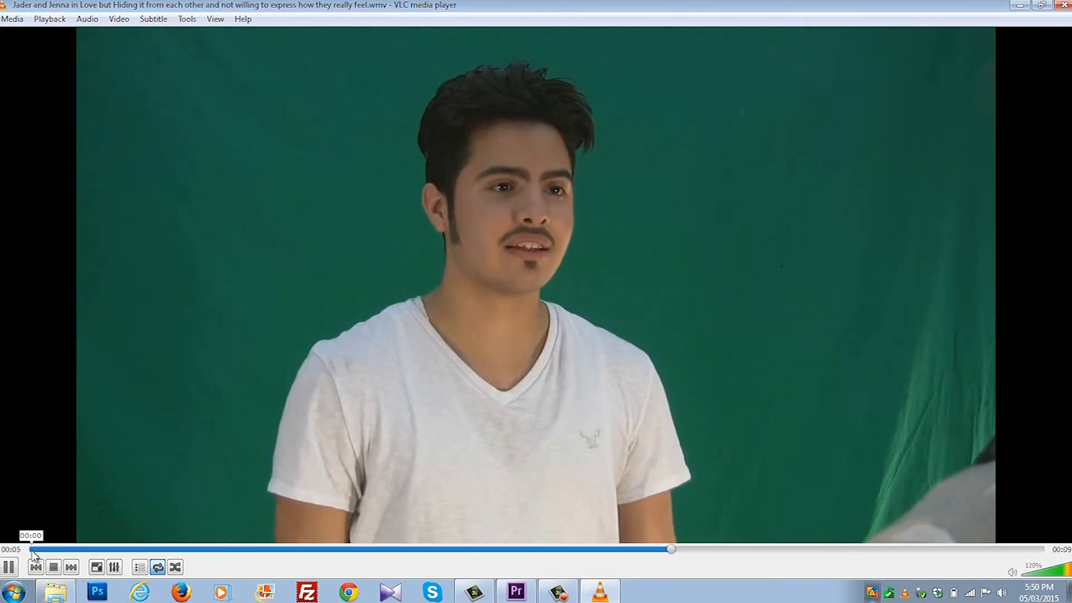
click(40, 549)
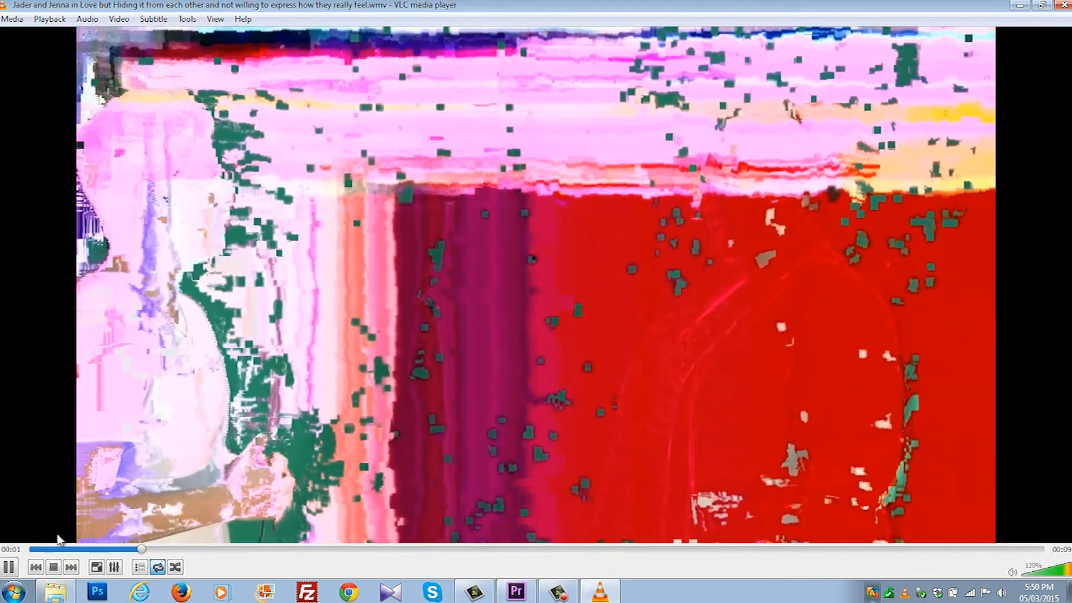
click(36, 569)
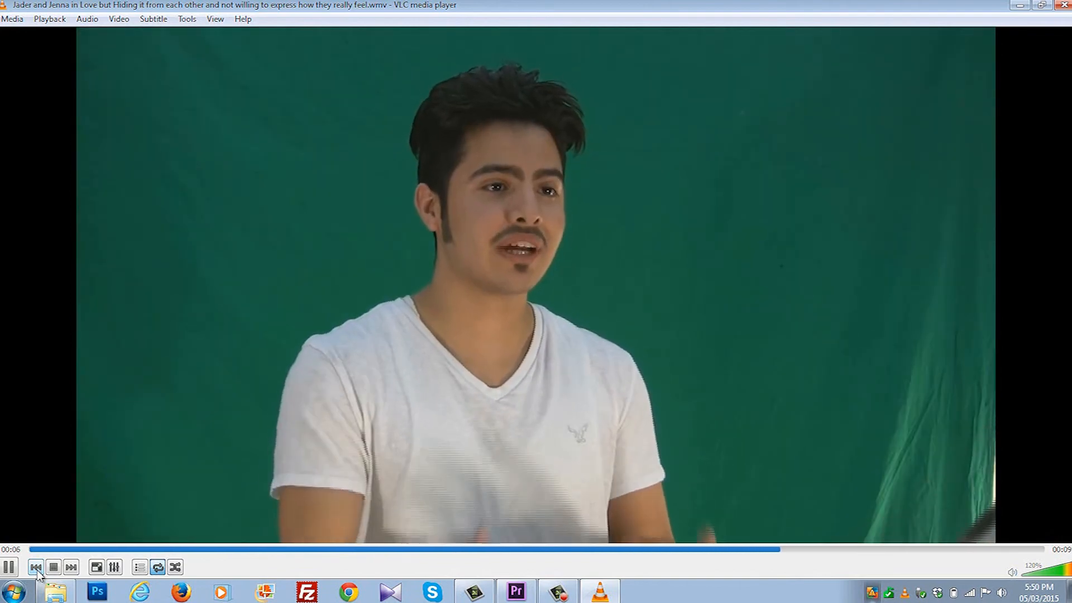
click(36, 567)
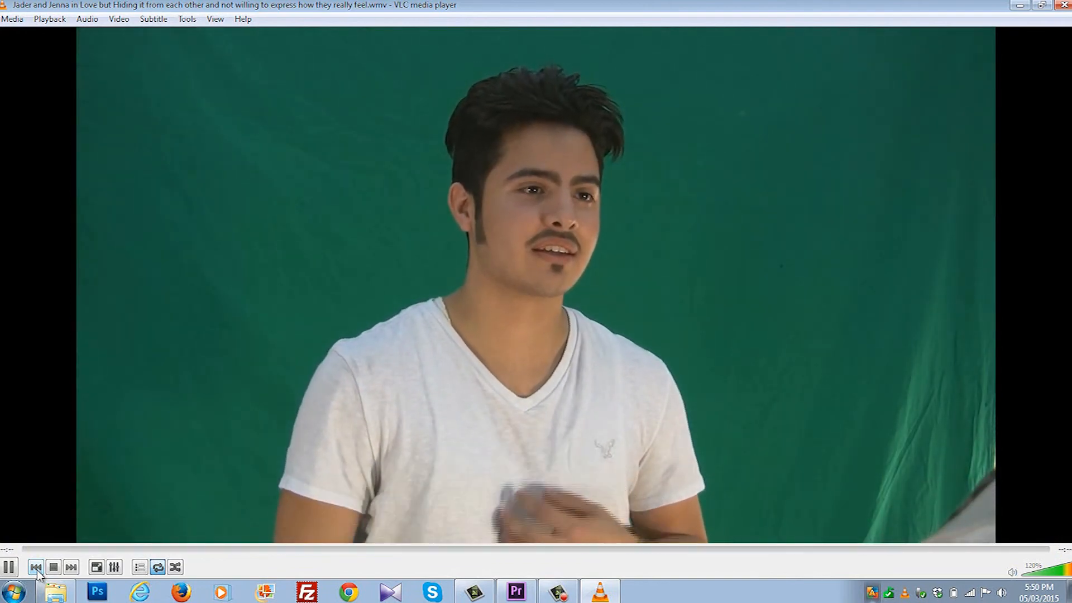
click(10, 567)
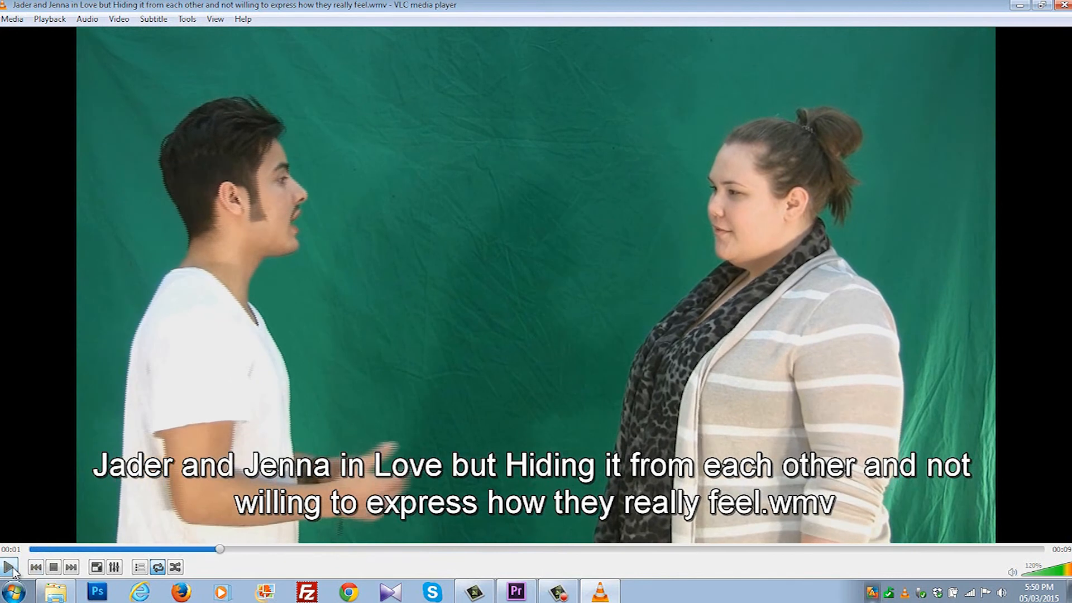